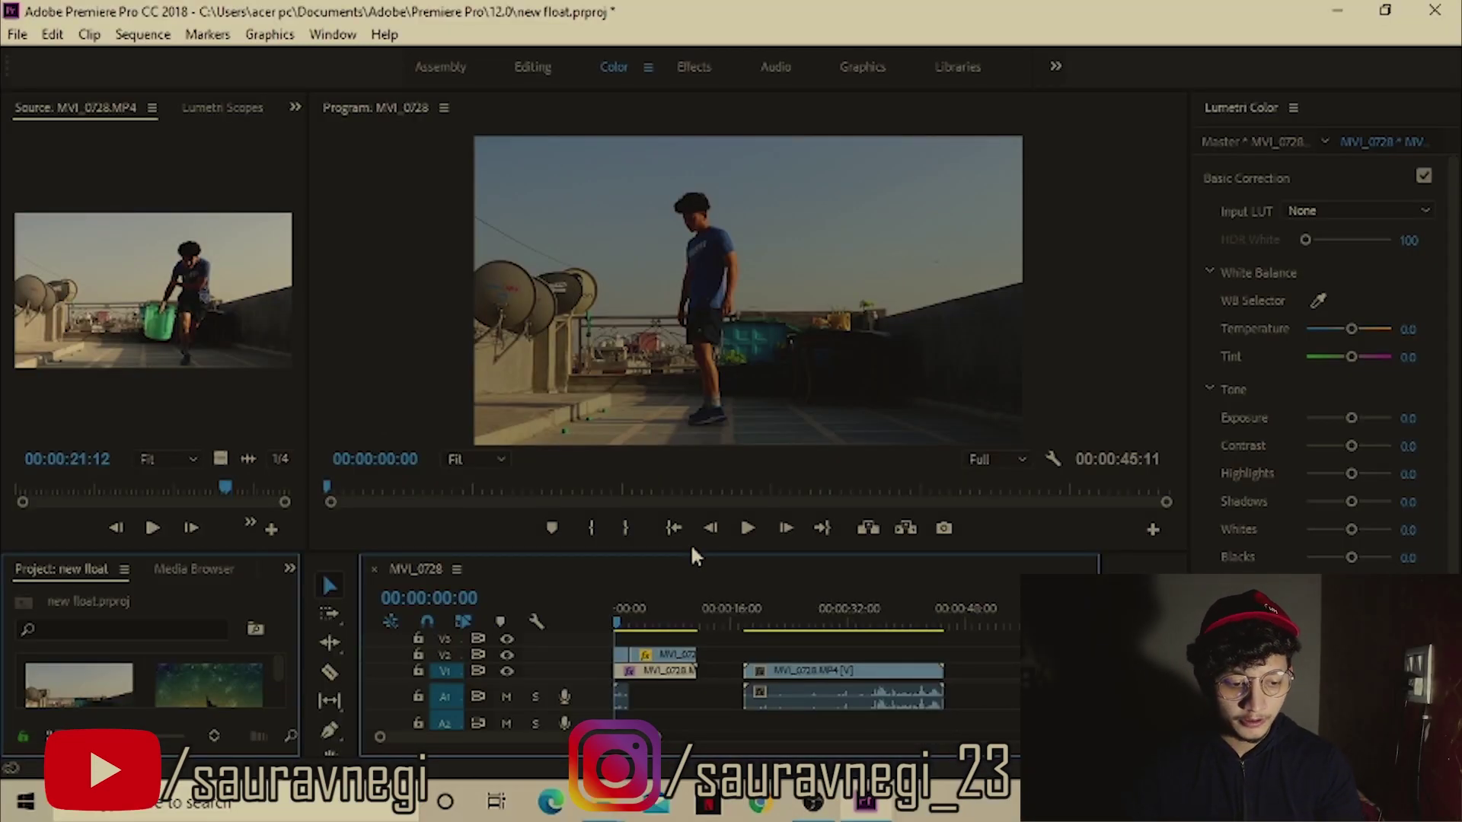
Play and scrub through the footage to find where the person sits on the stool.
{"action": "left_click", "coordinate": [751, 544]}
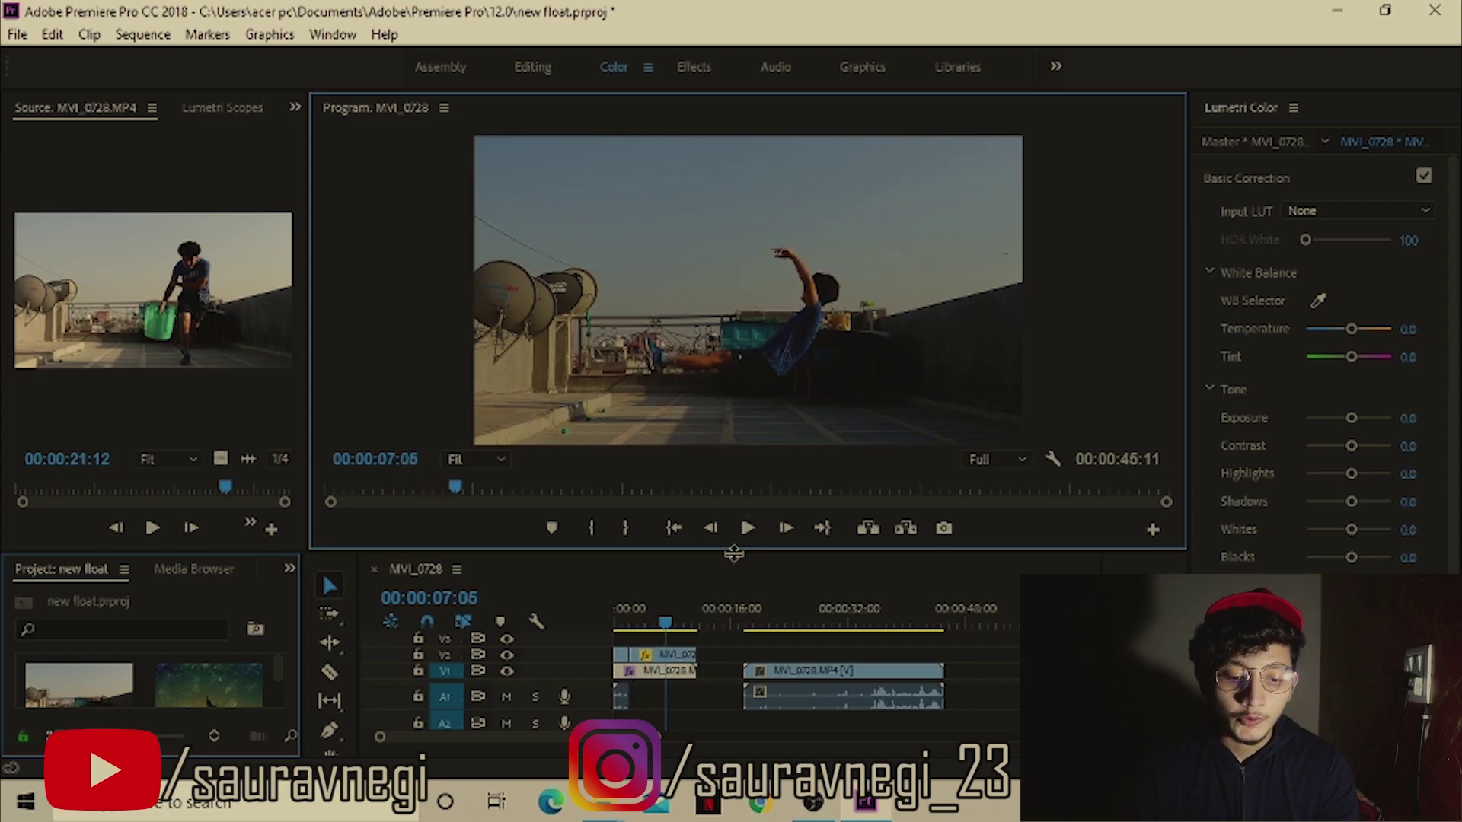
{"action": "left_click_drag", "start_coordinate": [667, 626], "coordinate": [638, 642]}
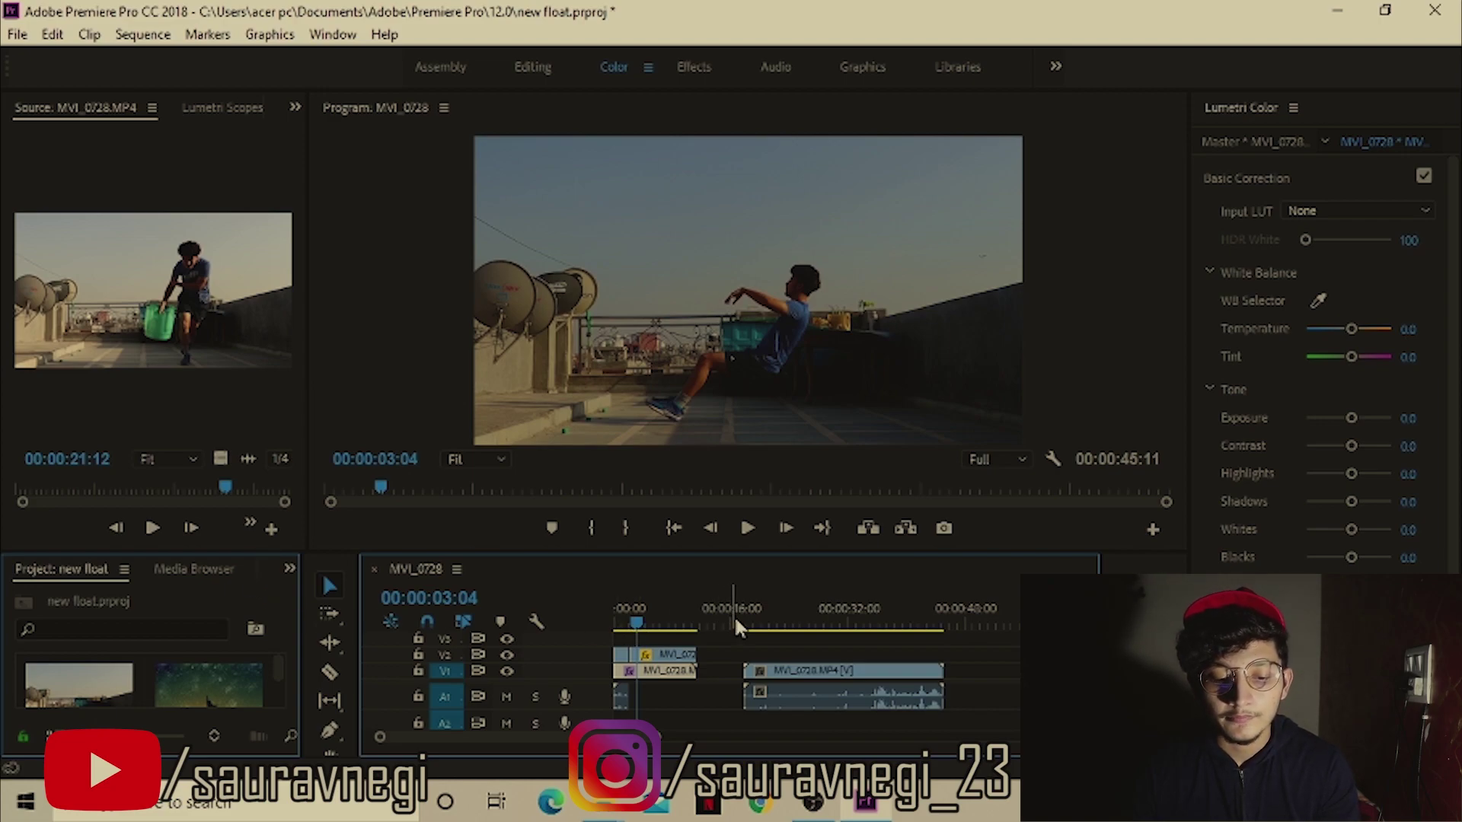
{"action": "left_click_drag", "start_coordinate": [740, 624], "coordinate": [867, 648]}
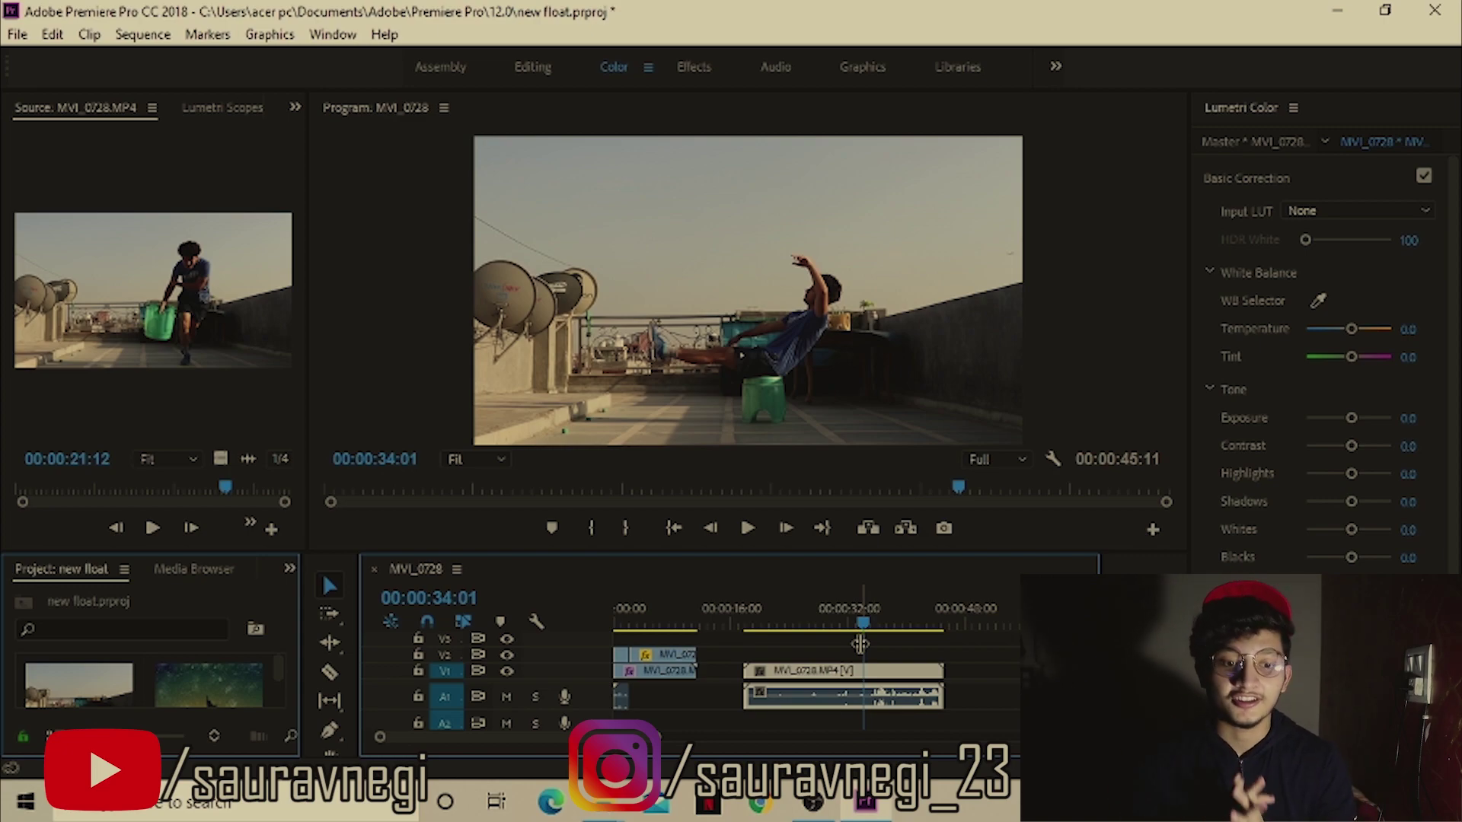
{"action": "left_click", "coordinate": [803, 622]}
{"action": "left_click_drag", "start_coordinate": [805, 622], "coordinate": [766, 638]}
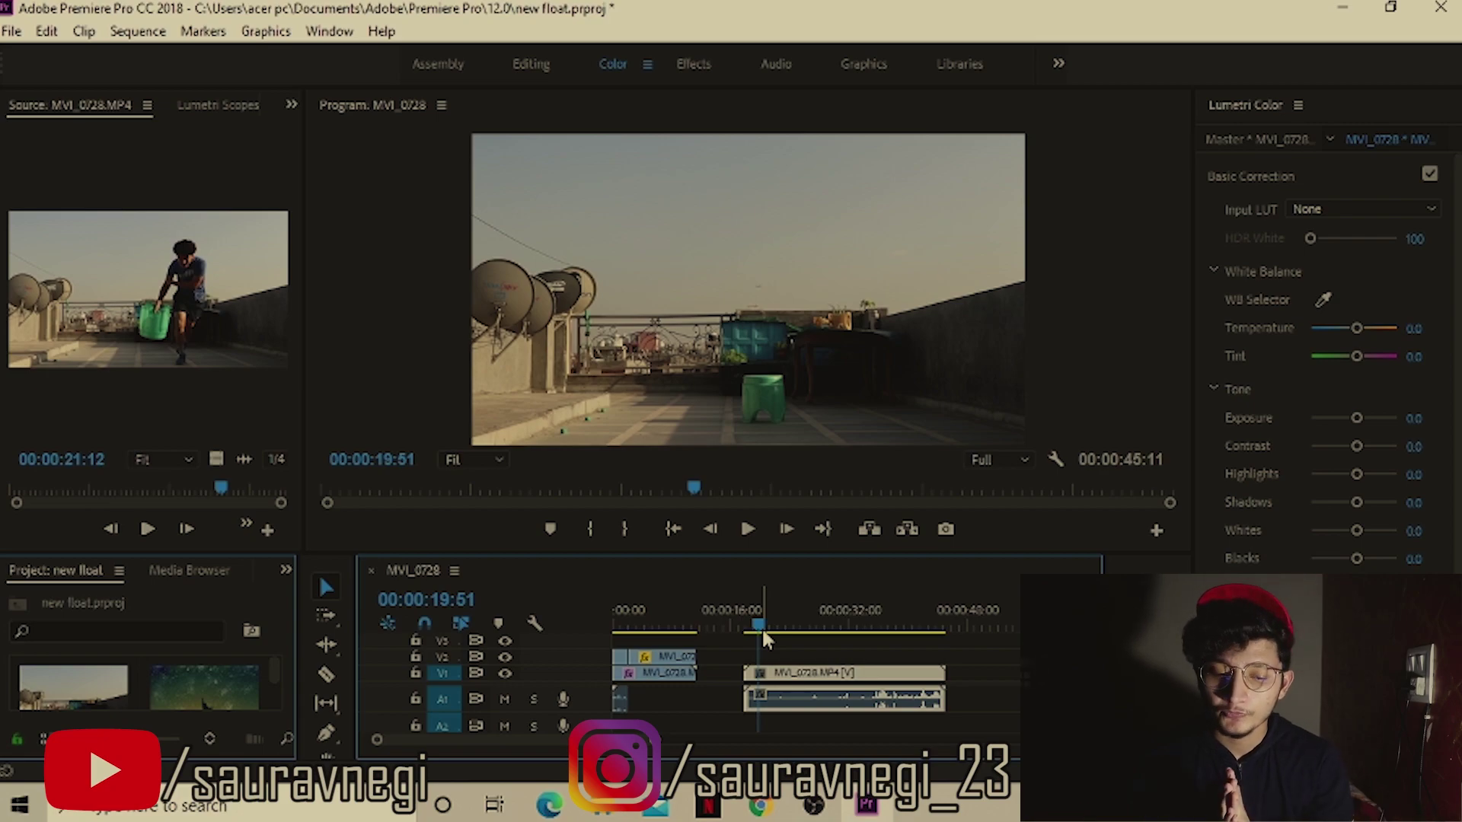
{"action": "left_click_drag", "start_coordinate": [763, 627], "coordinate": [835, 637]}
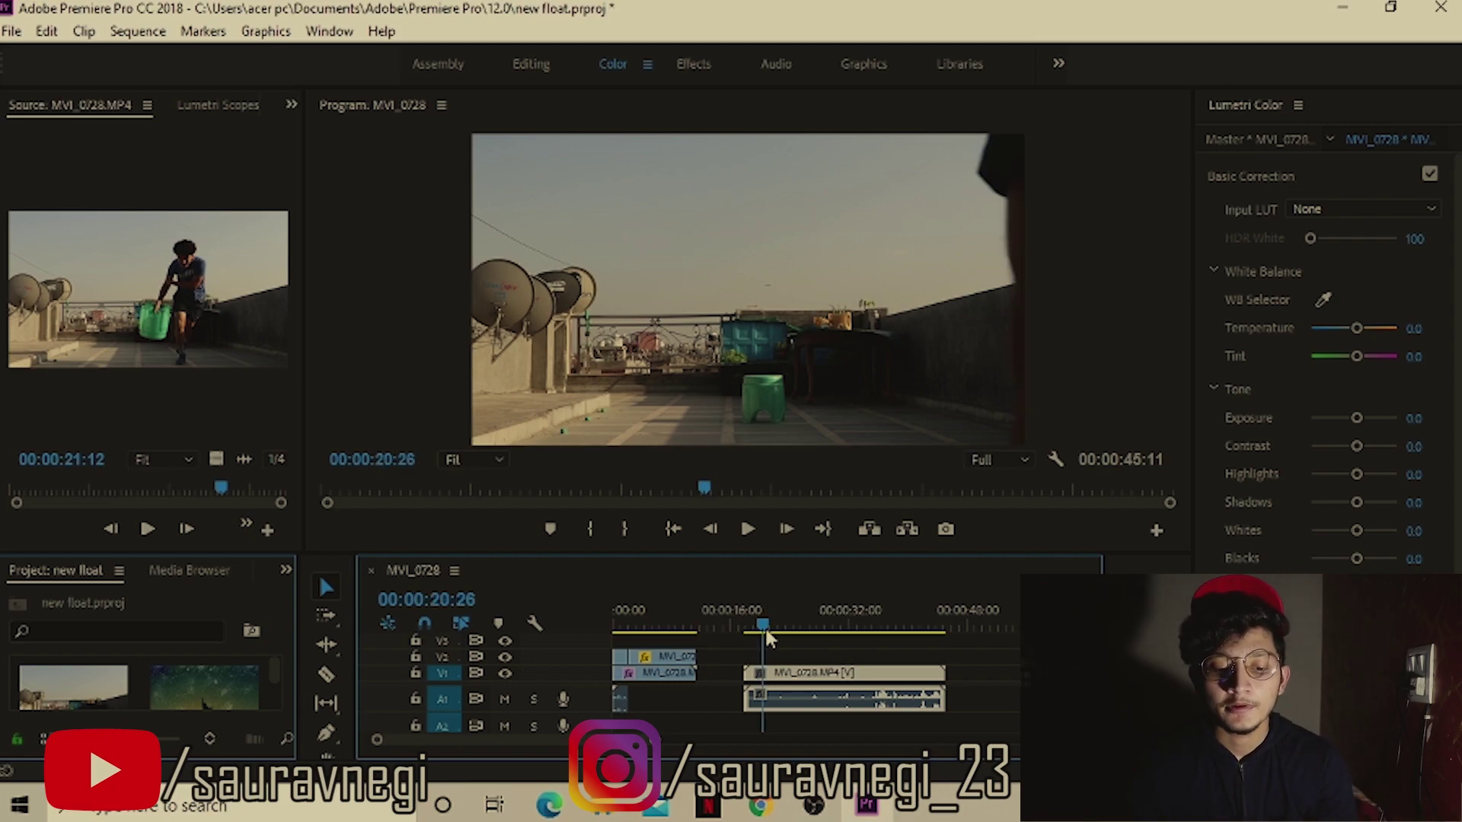
{"action": "left_click_drag", "start_coordinate": [836, 652], "coordinate": [855, 661]}
{"action": "key", "text": "space"}
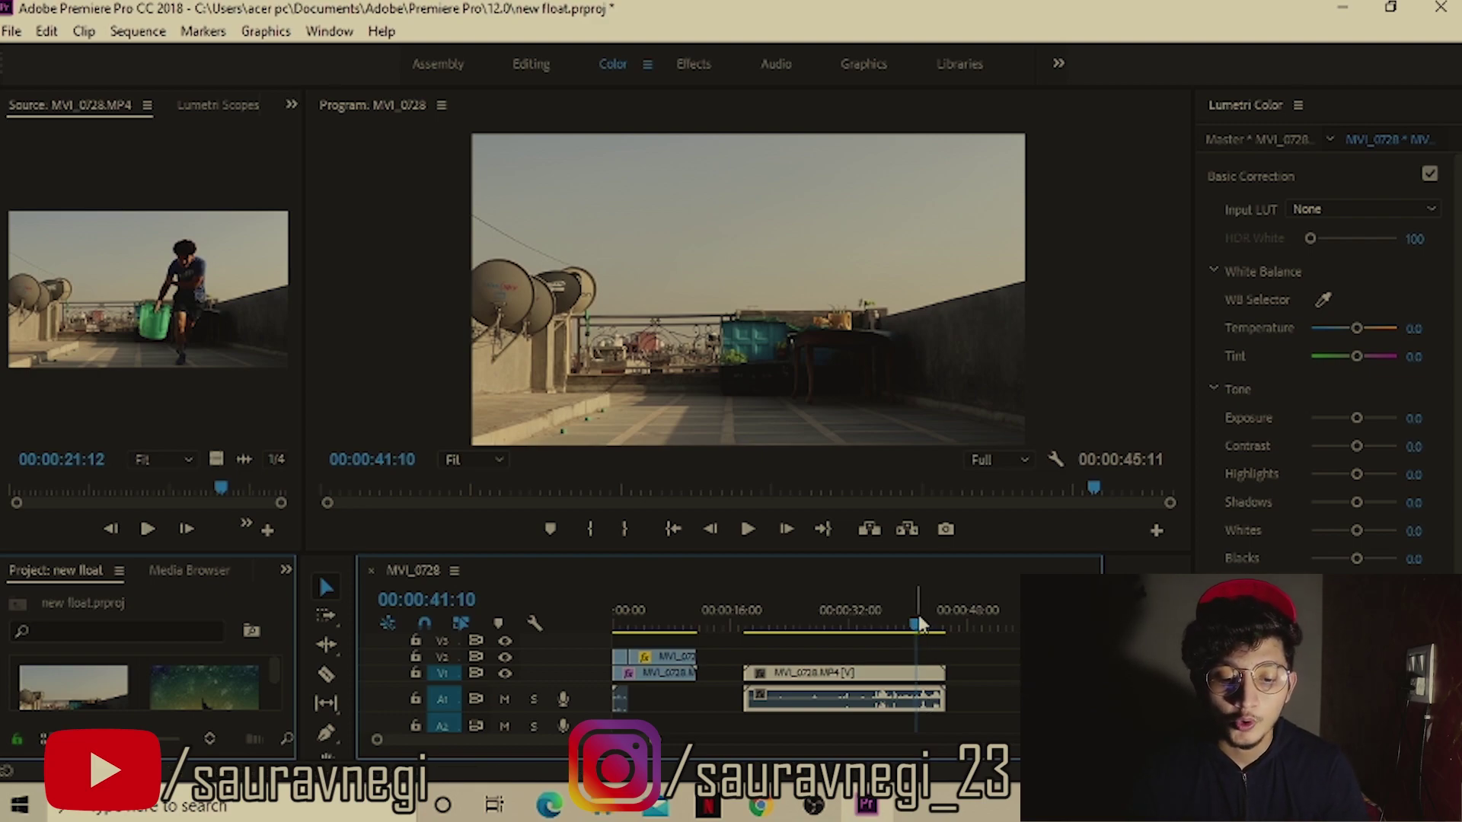
Cut the long rooftop clip at 41:32 and shift the tail right, leaving a gap.
{"action": "key", "text": "minus"}
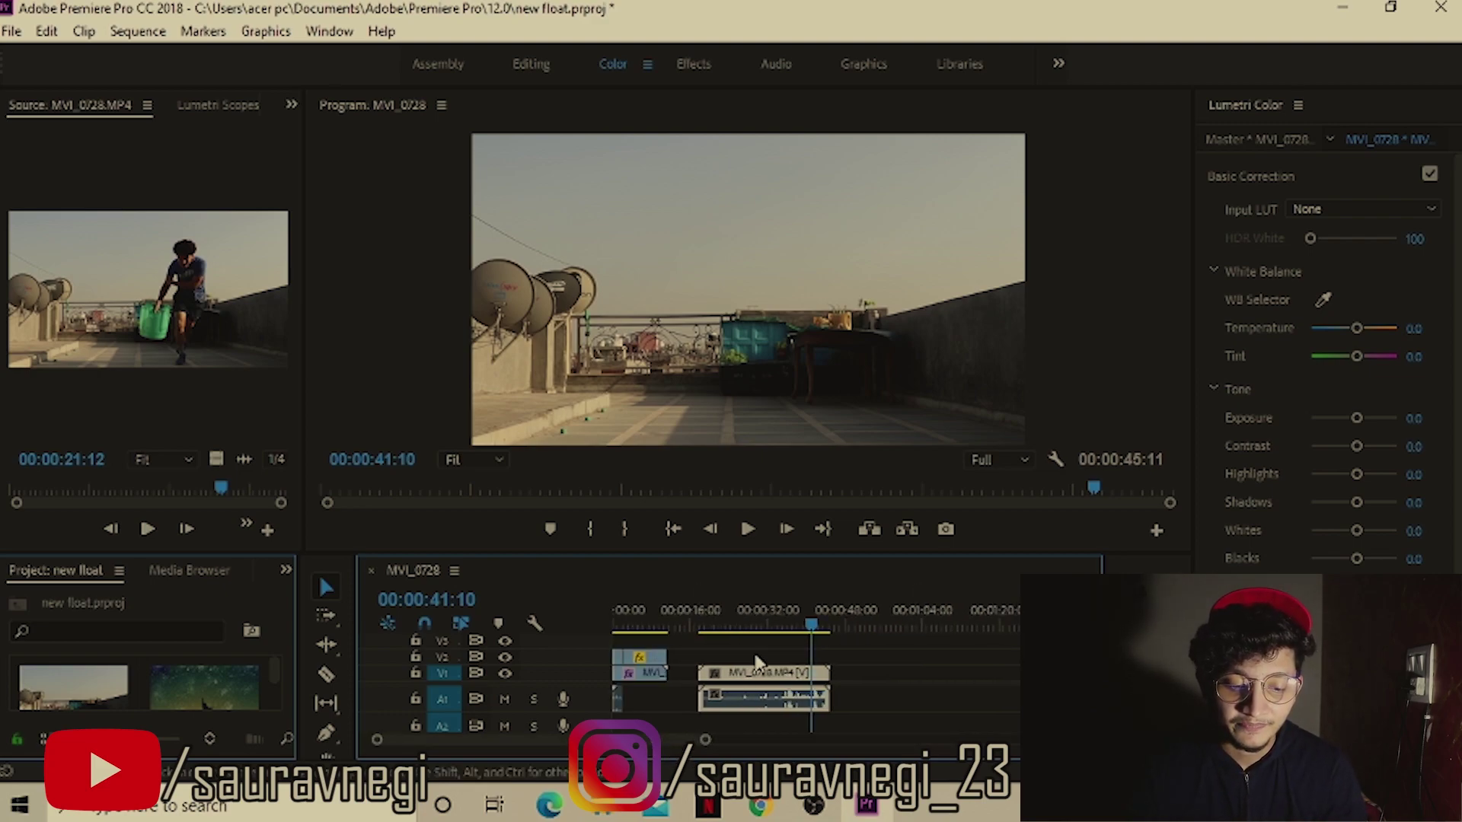
{"action": "left_click_drag", "start_coordinate": [810, 629], "coordinate": [813, 624]}
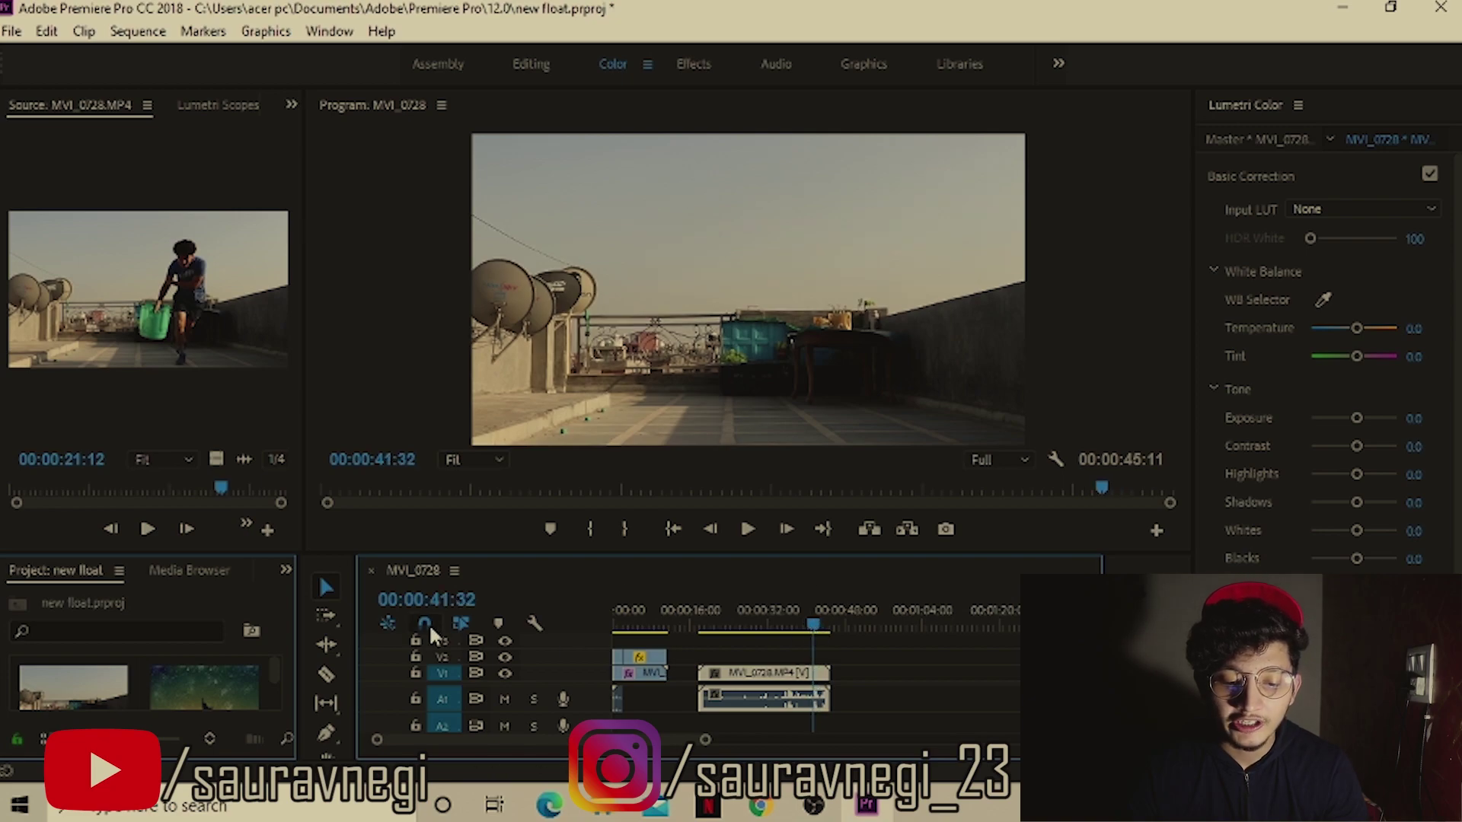
{"action": "left_click", "coordinate": [329, 674]}
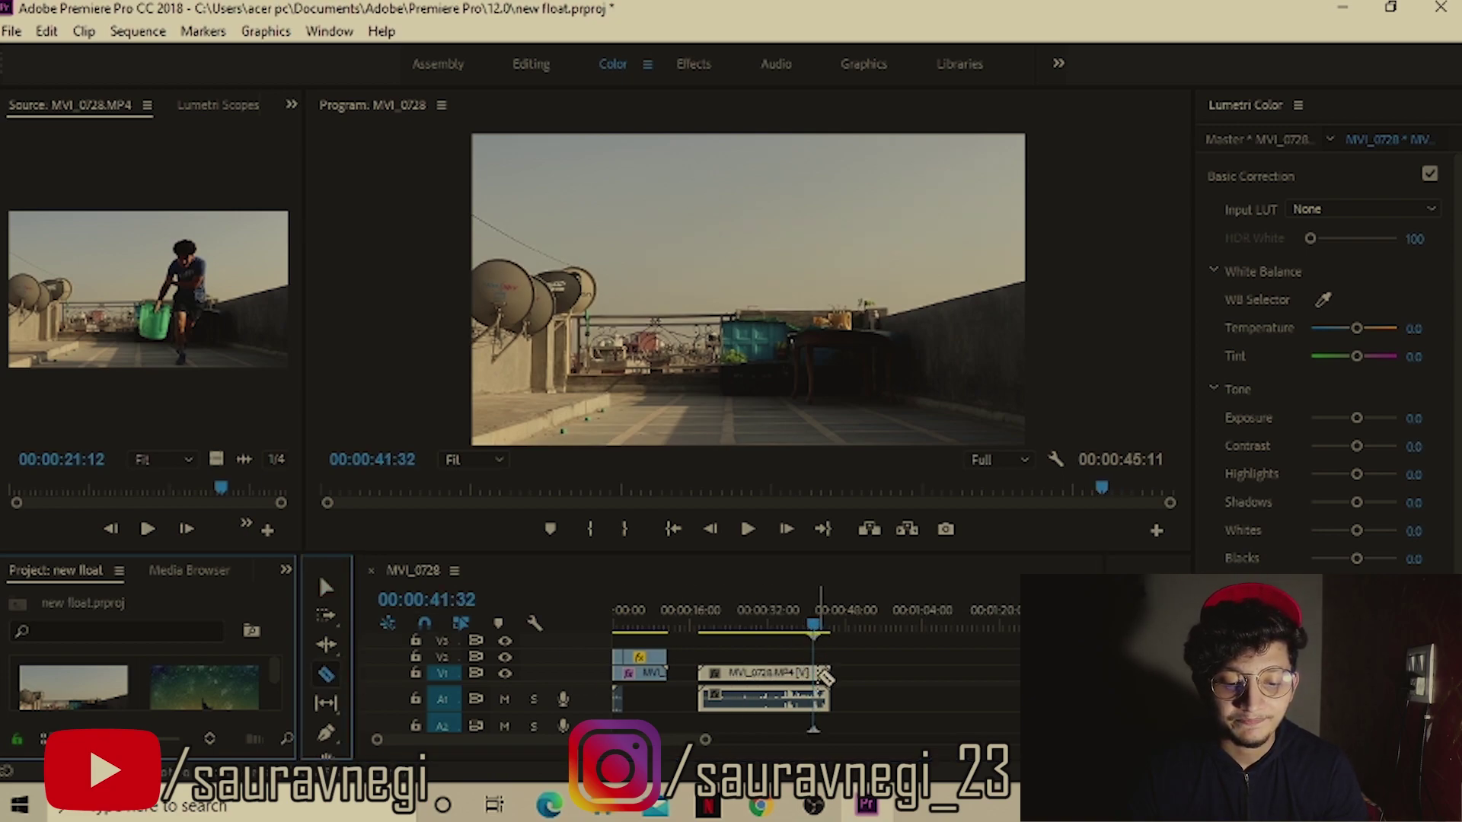
{"action": "left_click", "coordinate": [813, 673]}
{"action": "left_click", "coordinate": [328, 588]}
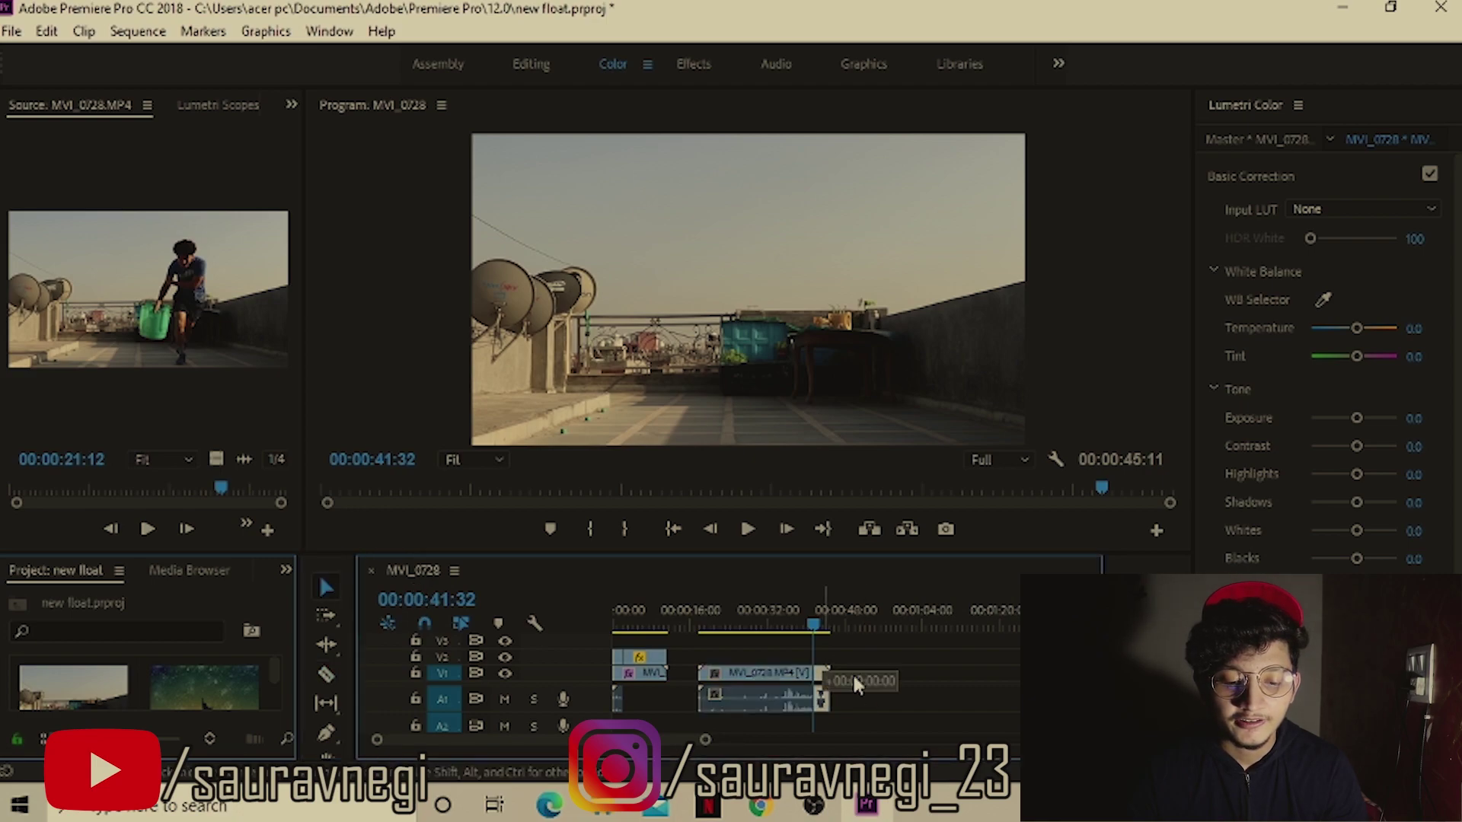
{"action": "left_click_drag", "start_coordinate": [826, 677], "coordinate": [882, 680]}
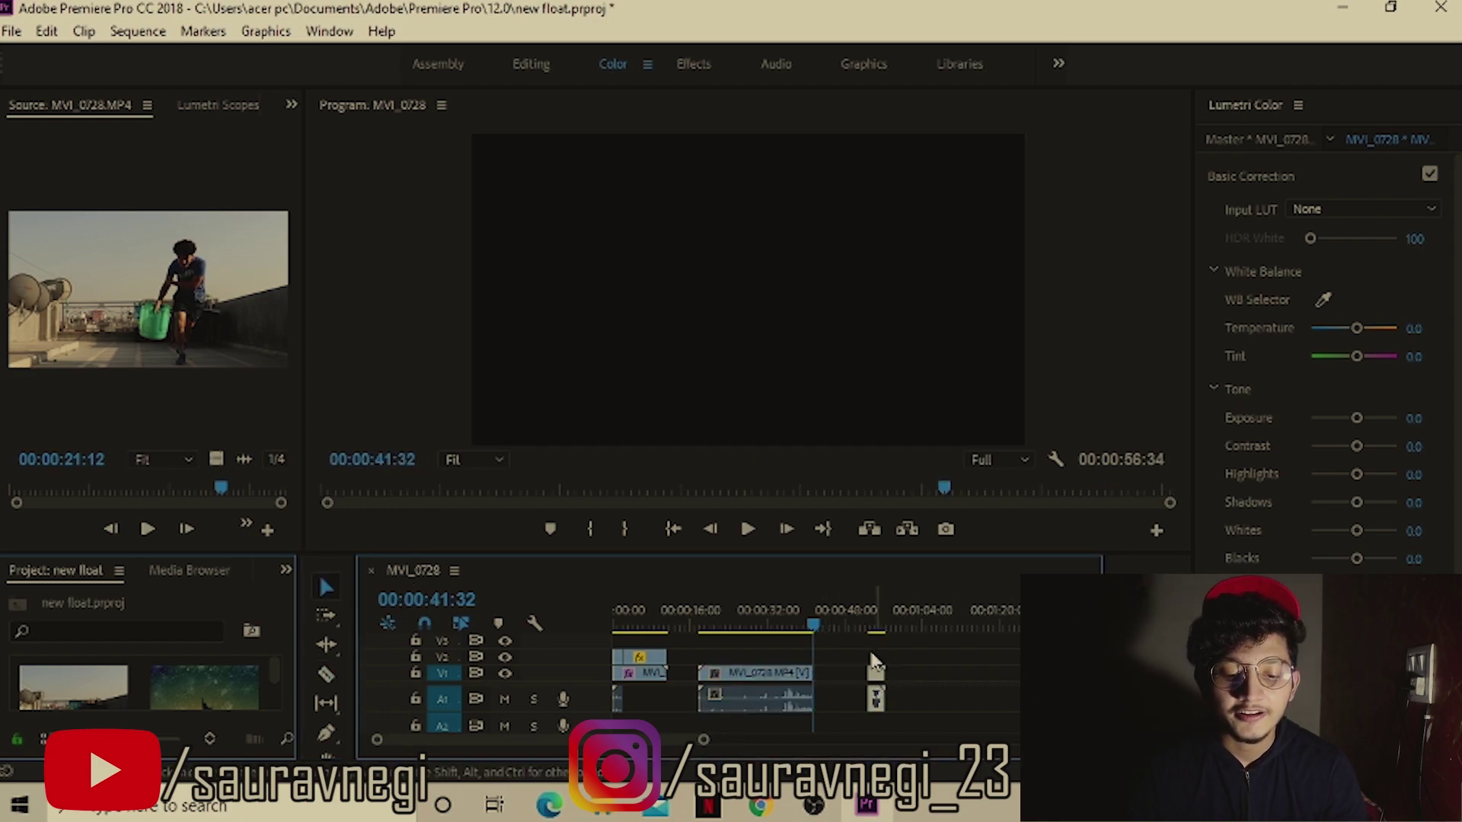
{"action": "left_click", "coordinate": [869, 620]}
Add a frame hold to the short clip piece and drag its end right to lengthen it.
{"action": "right_click", "coordinate": [880, 680]}
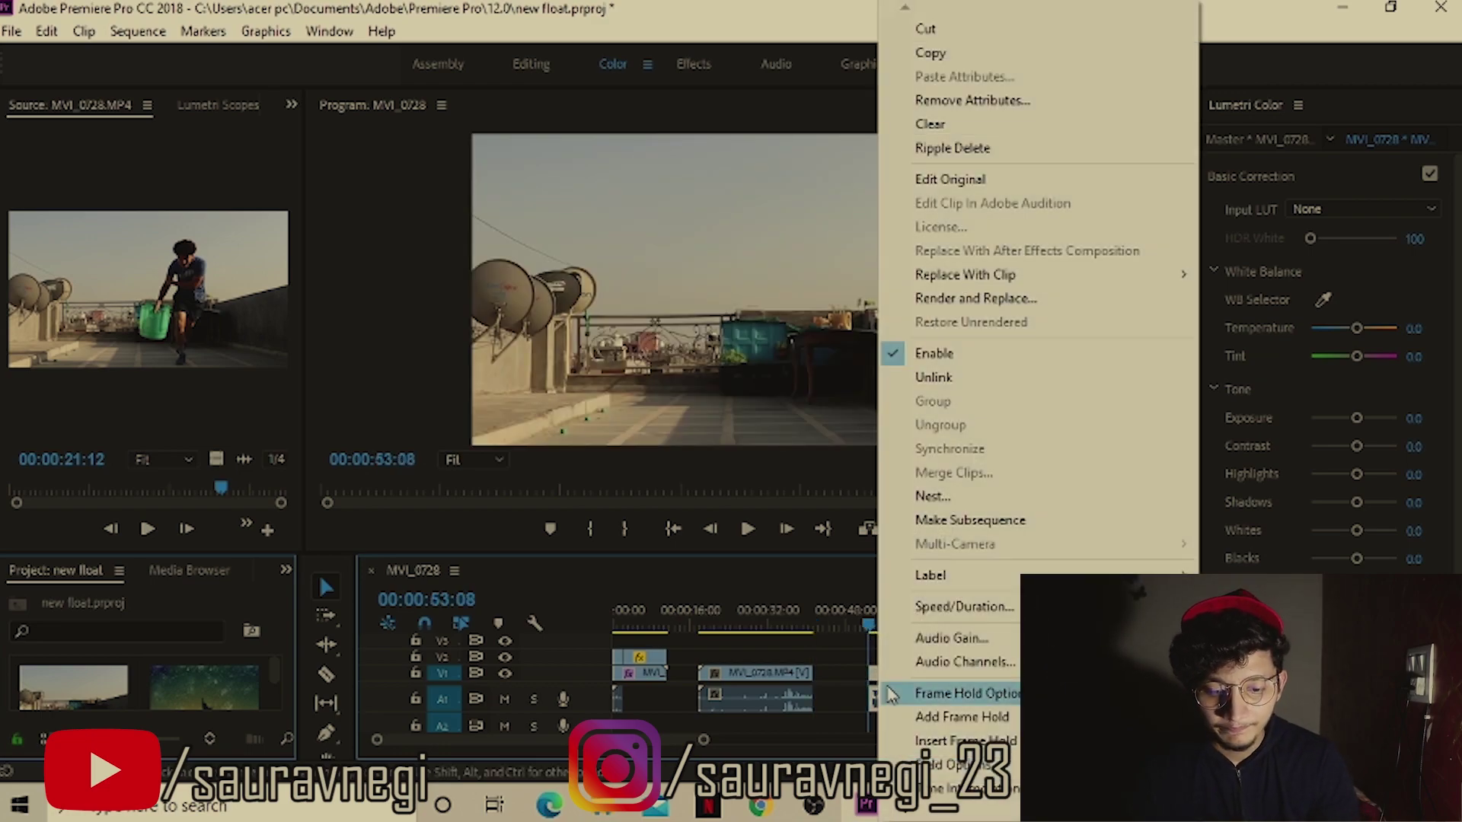
{"action": "left_click", "coordinate": [962, 717]}
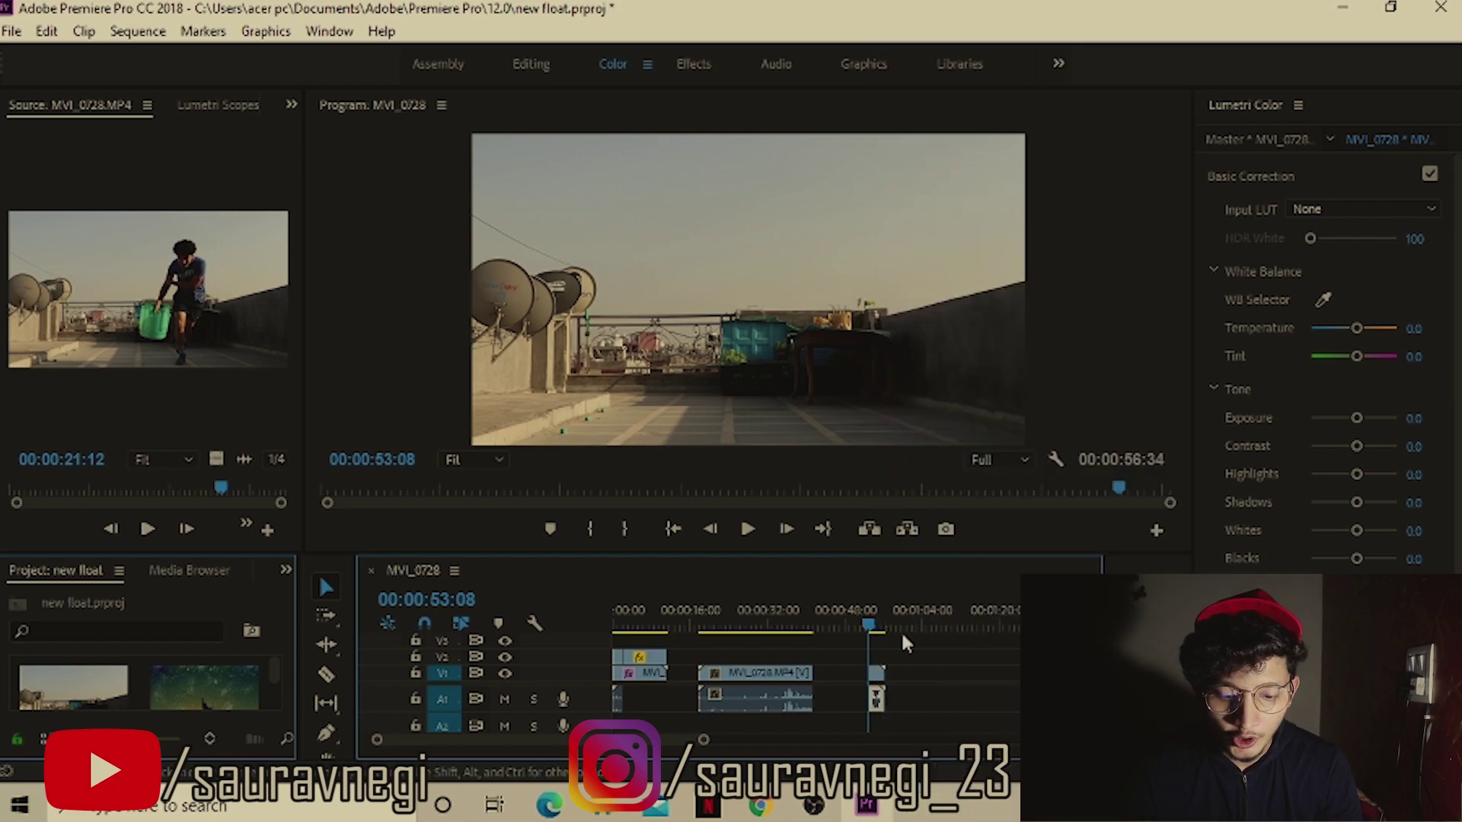
{"action": "left_click_drag", "start_coordinate": [867, 627], "coordinate": [876, 626]}
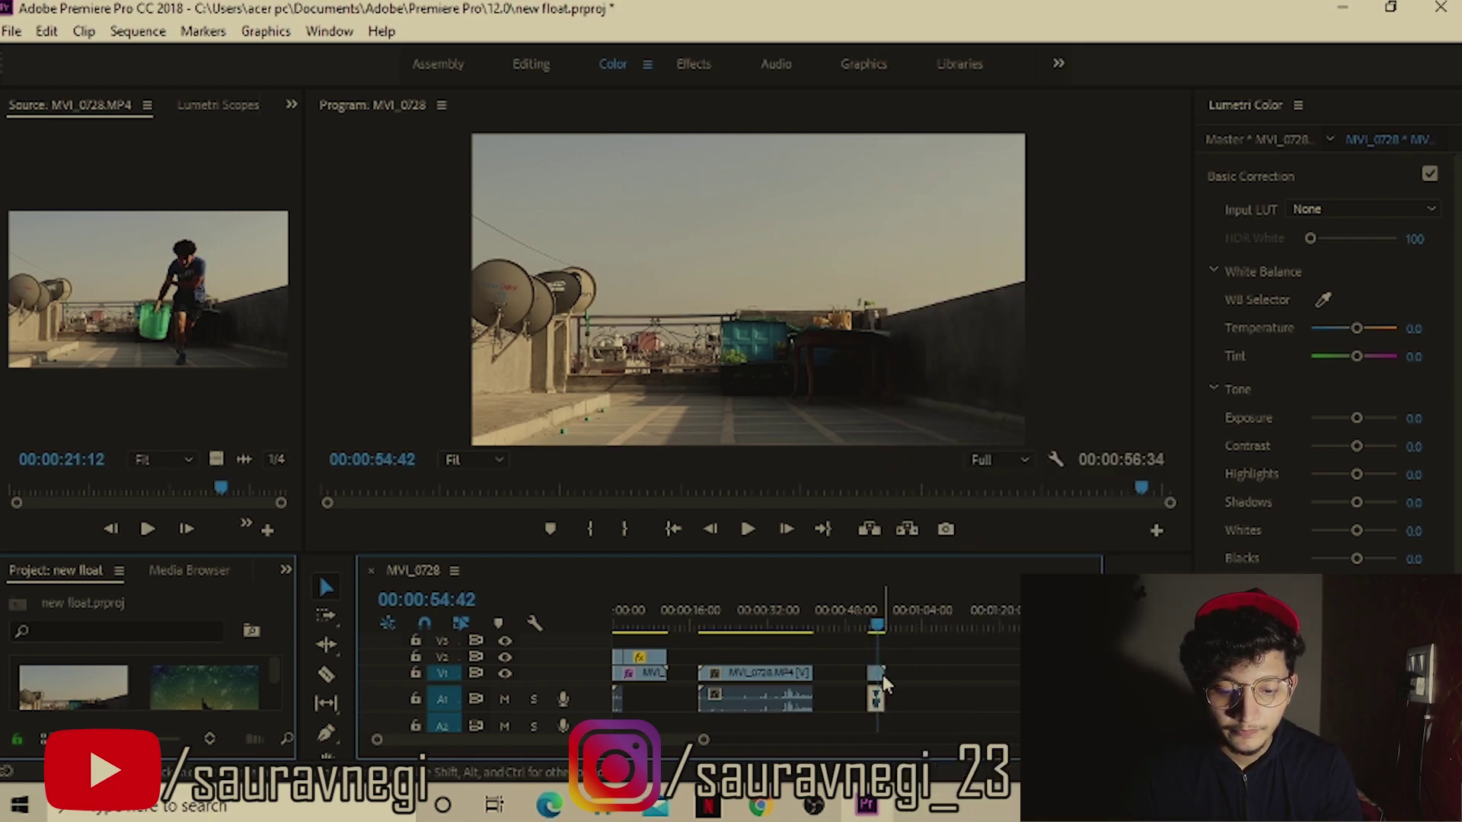
{"action": "left_click_drag", "start_coordinate": [894, 675], "coordinate": [961, 674]}
{"action": "left_click_drag", "start_coordinate": [918, 627], "coordinate": [877, 626]}
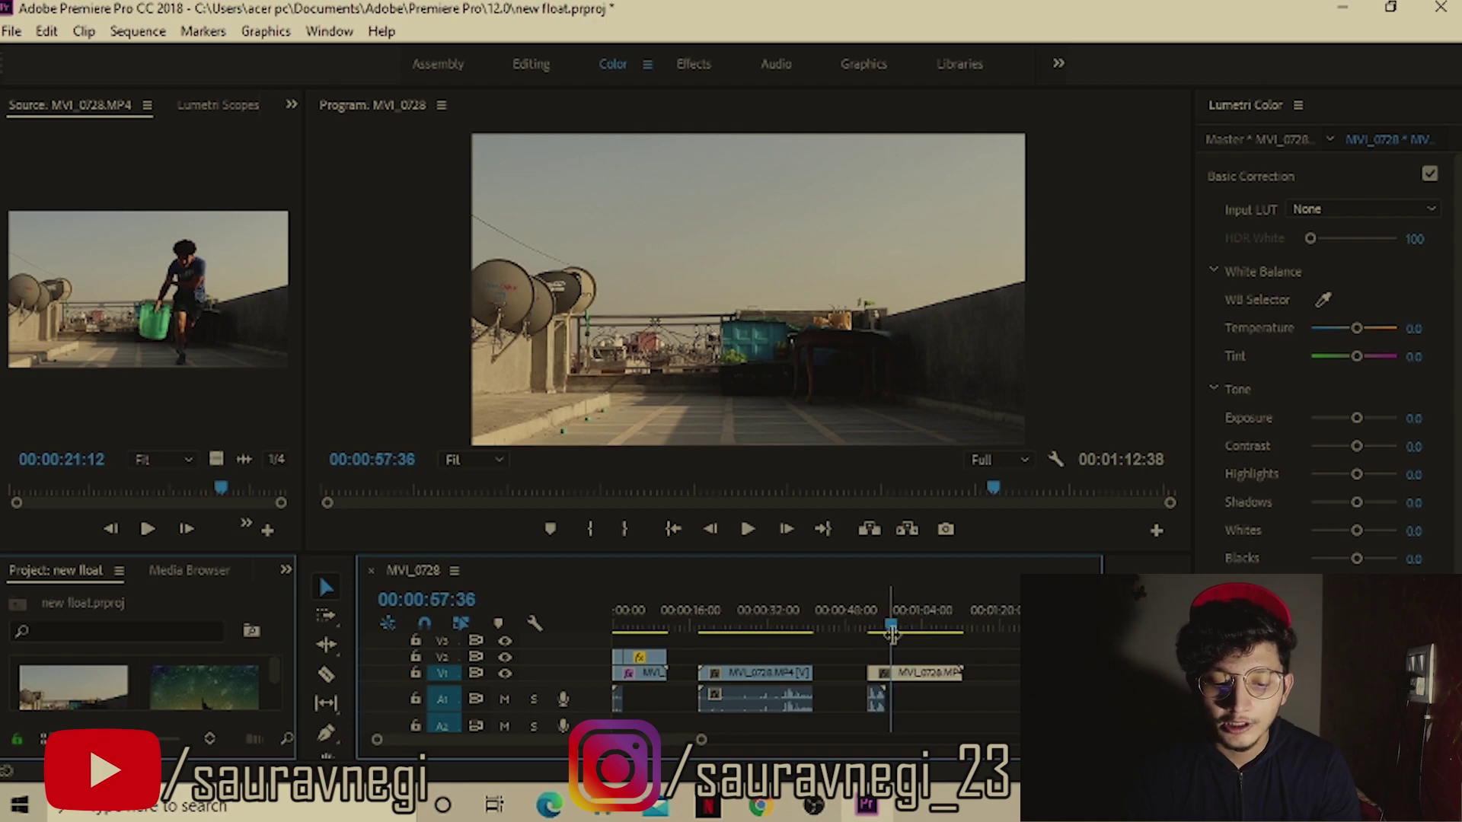
{"action": "left_click_drag", "start_coordinate": [875, 681], "coordinate": [877, 682]}
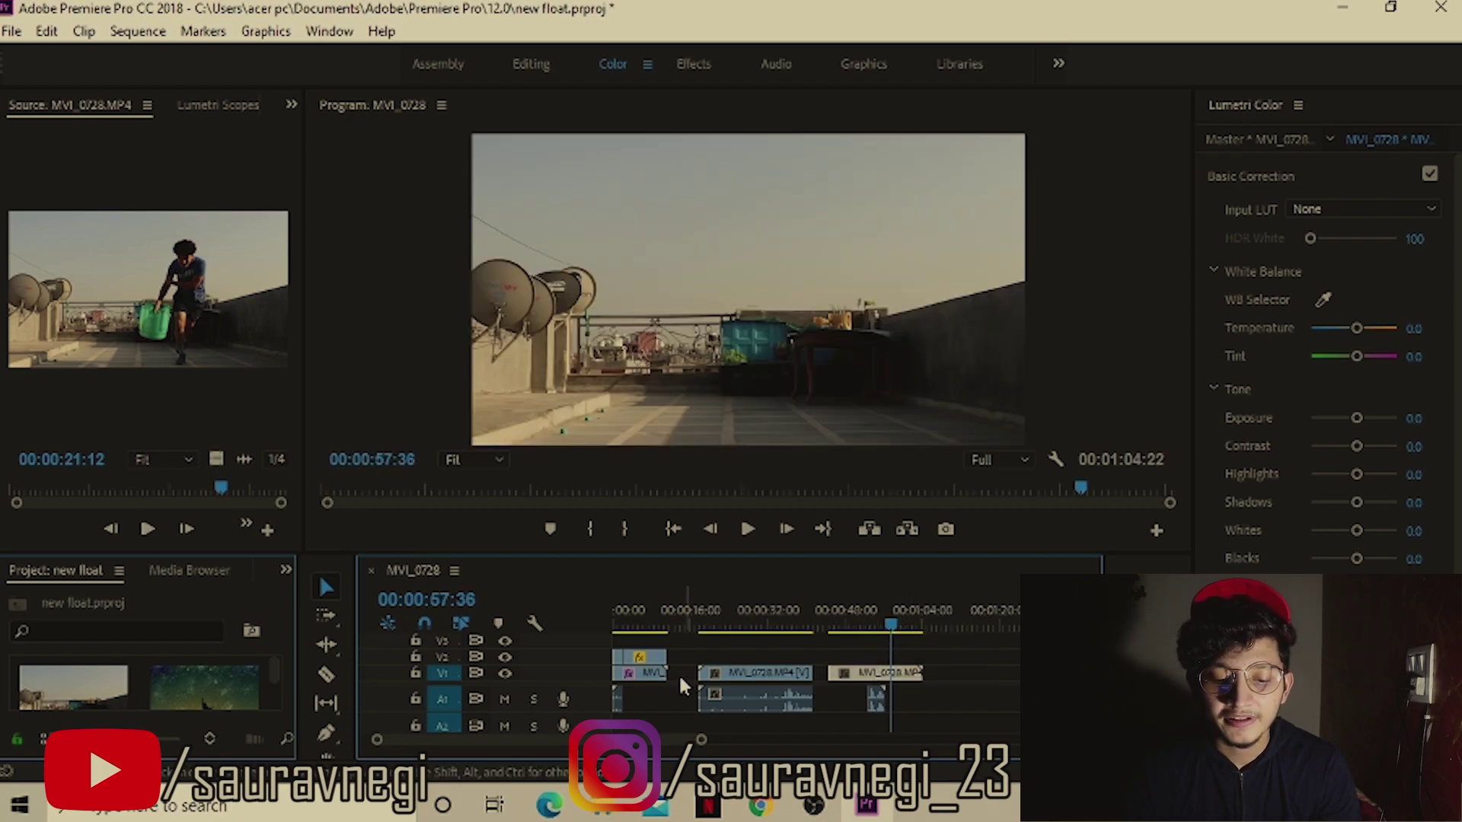
Lift the MVI_0728 clip from V1 onto V2 above the held frame and scrub to check.
{"action": "mouse_move", "coordinate": [756, 668]}
{"action": "left_mouse_down"}
{"action": "mouse_move", "coordinate": [883, 656]}
{"action": "mouse_move", "coordinate": [852, 626]}
{"action": "mouse_move", "coordinate": [889, 624]}
{"action": "left_mouse_up"}
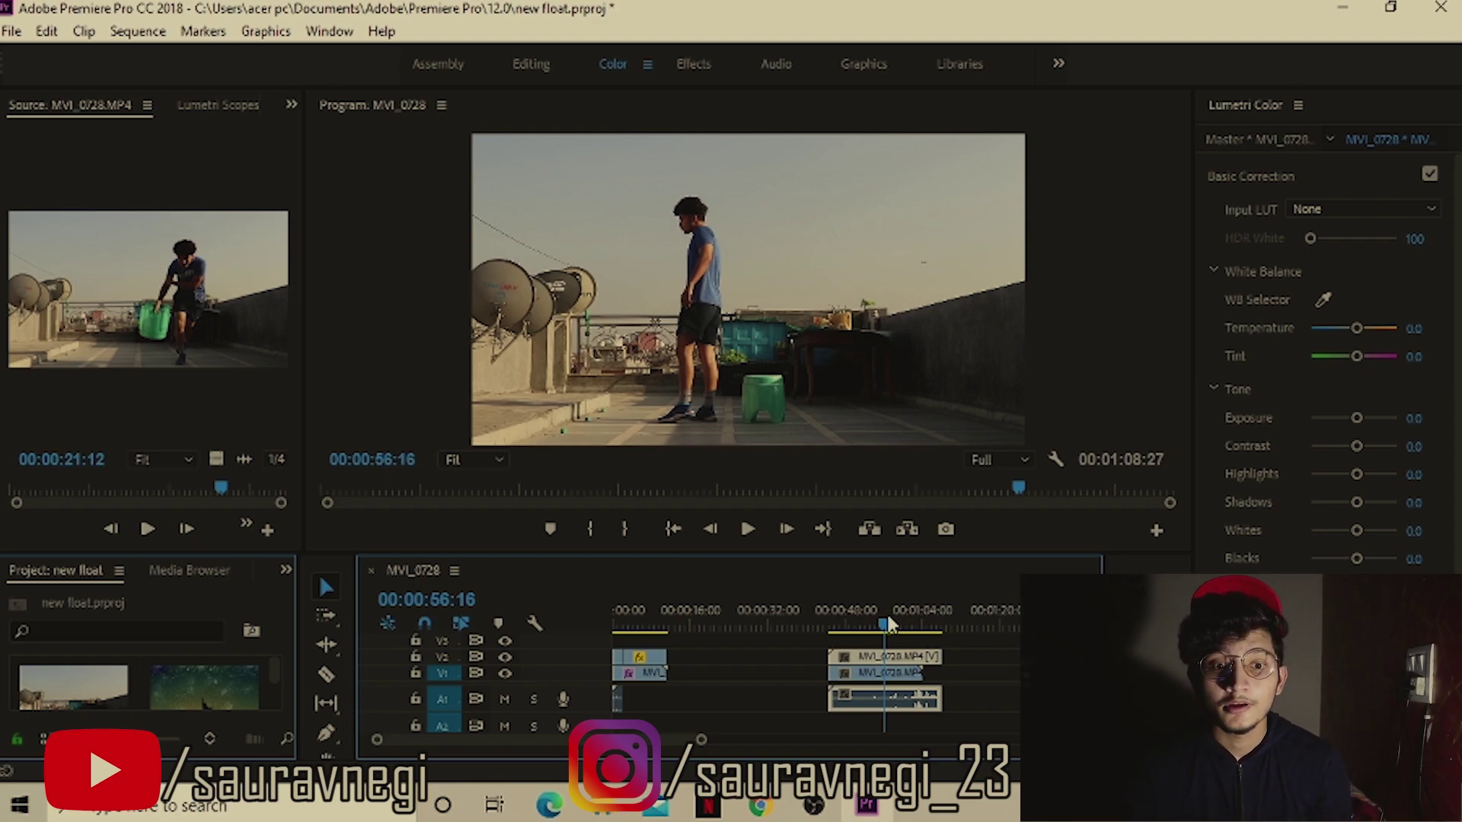
{"action": "left_click_drag", "start_coordinate": [889, 625], "coordinate": [895, 636]}
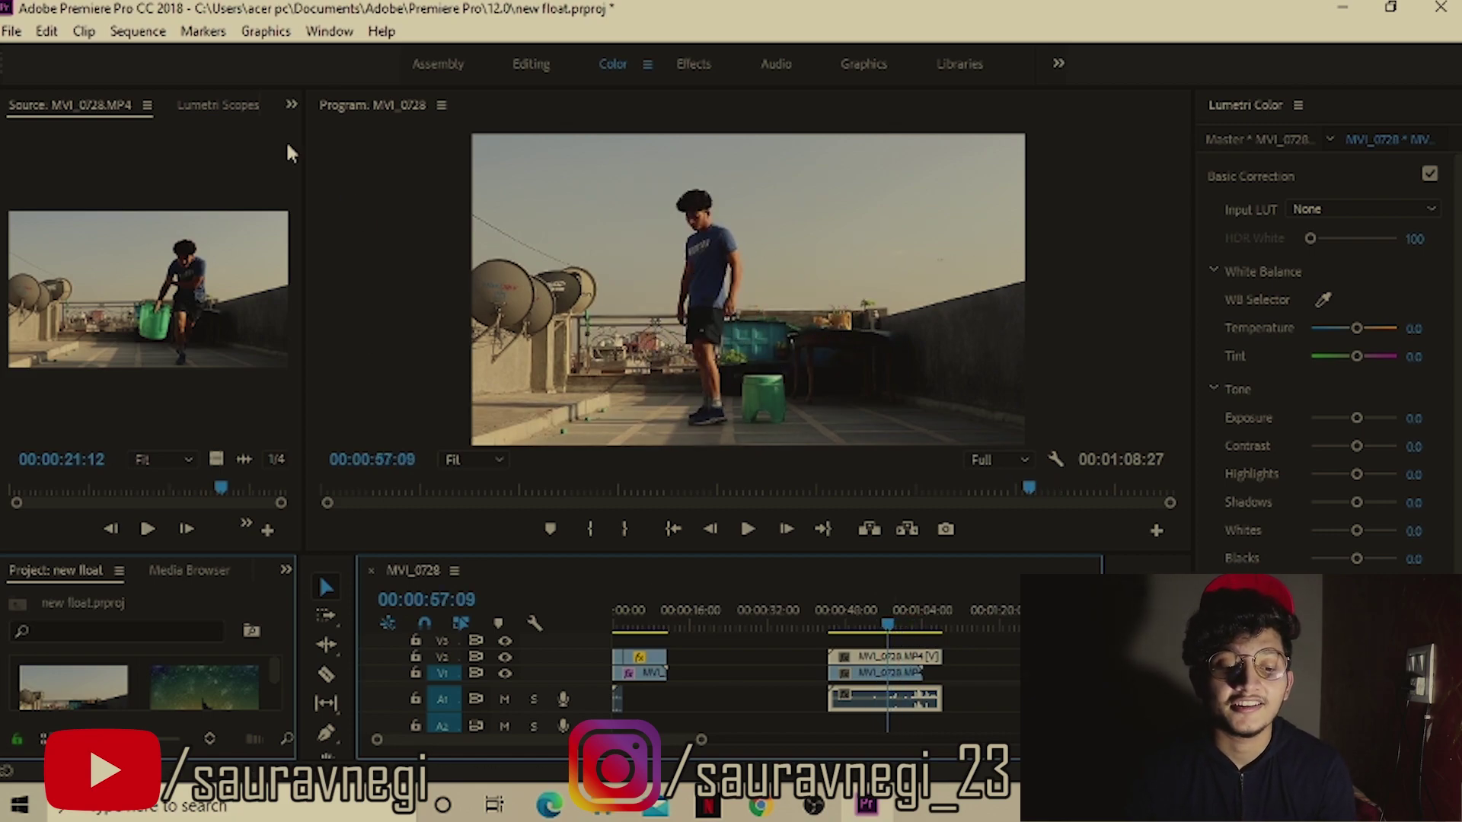
Open the stacked clip's Effect Controls and add a freehand mask to its opacity.
{"action": "double_click", "coordinate": [917, 665]}
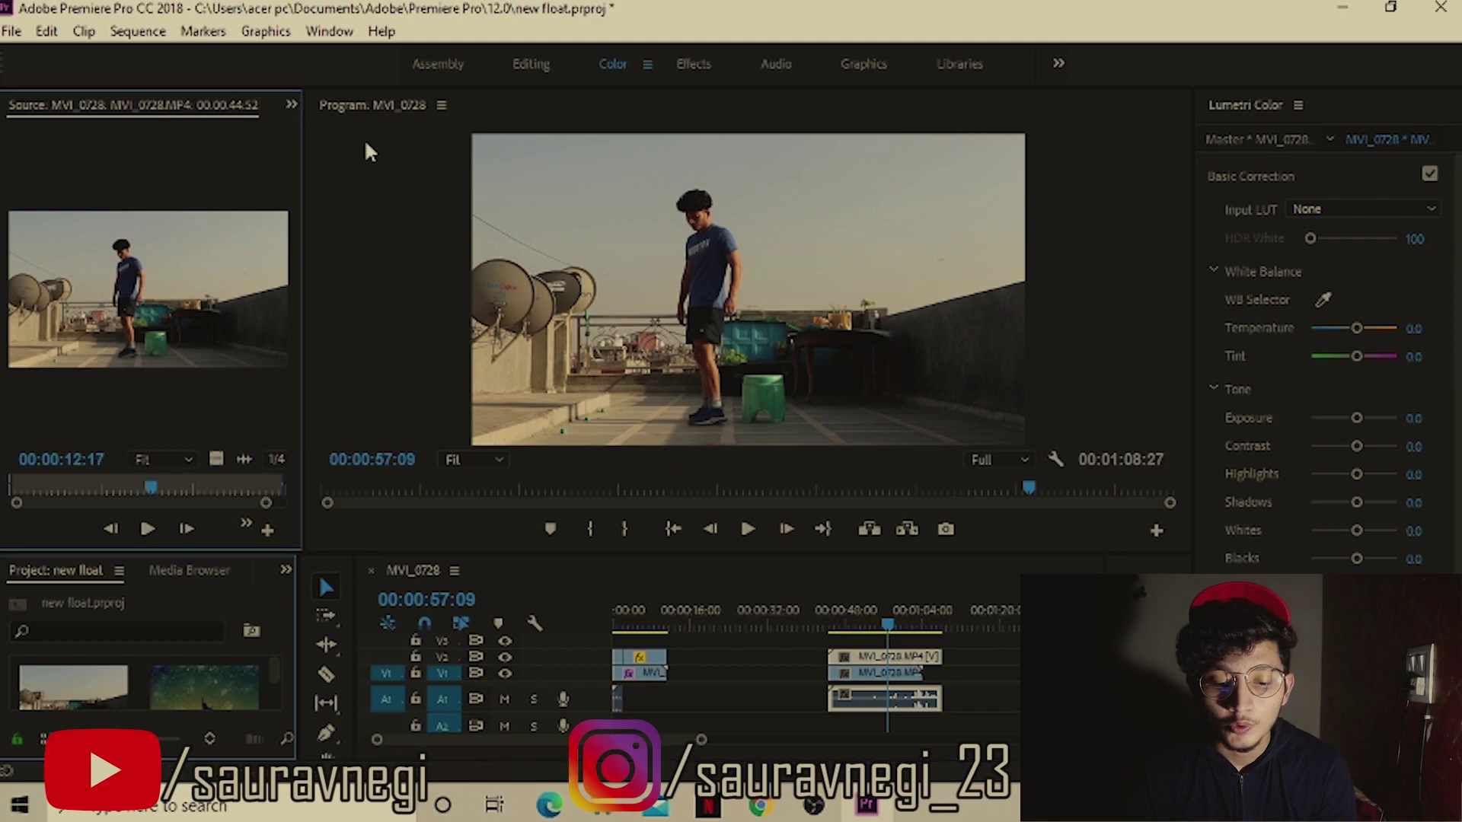
{"action": "left_click", "coordinate": [291, 105]}
{"action": "left_click", "coordinate": [331, 177]}
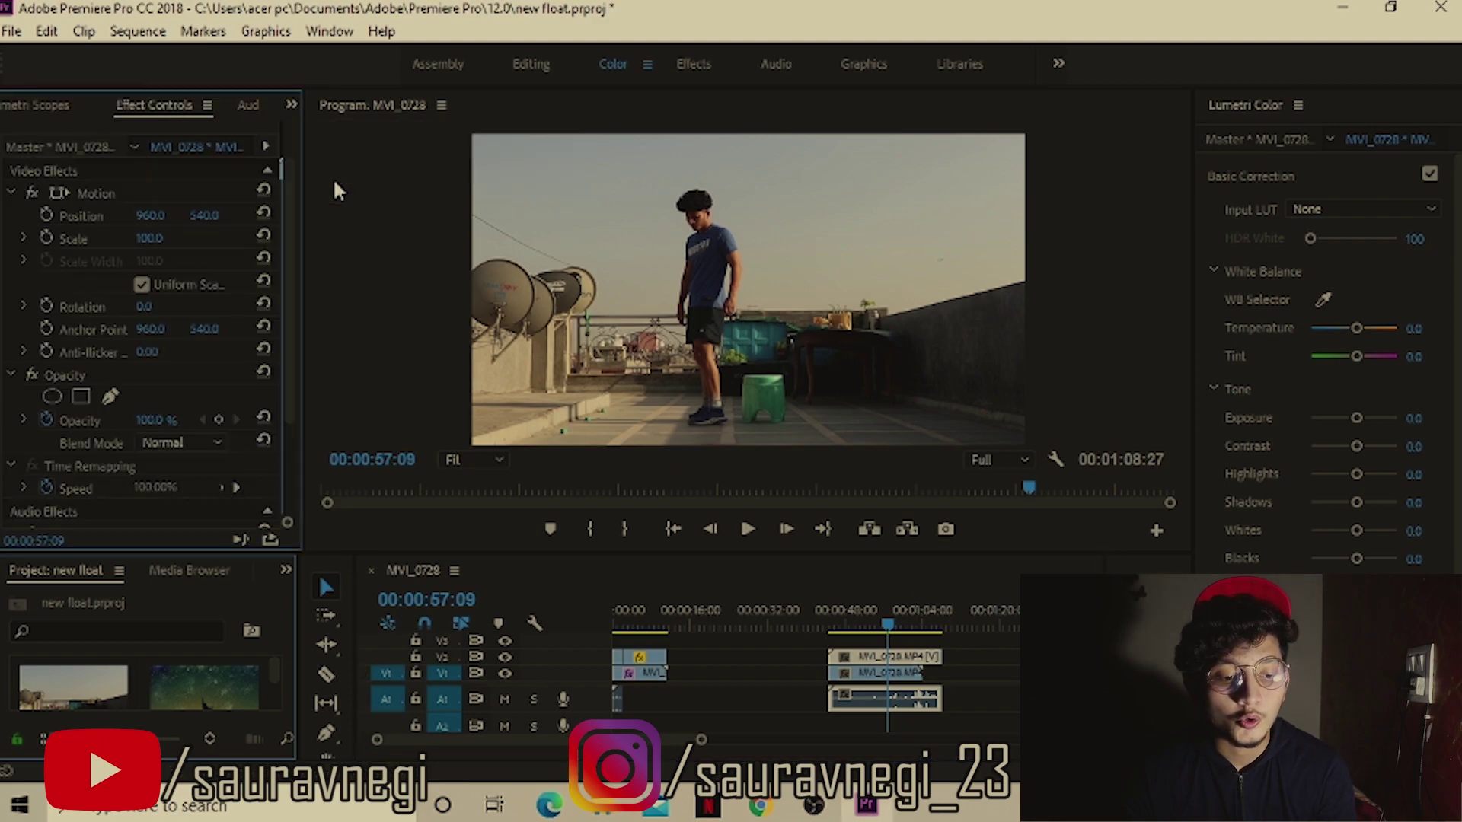
{"action": "scroll", "coordinate": [100, 377], "scroll_direction": "down", "scroll_amount": 1}
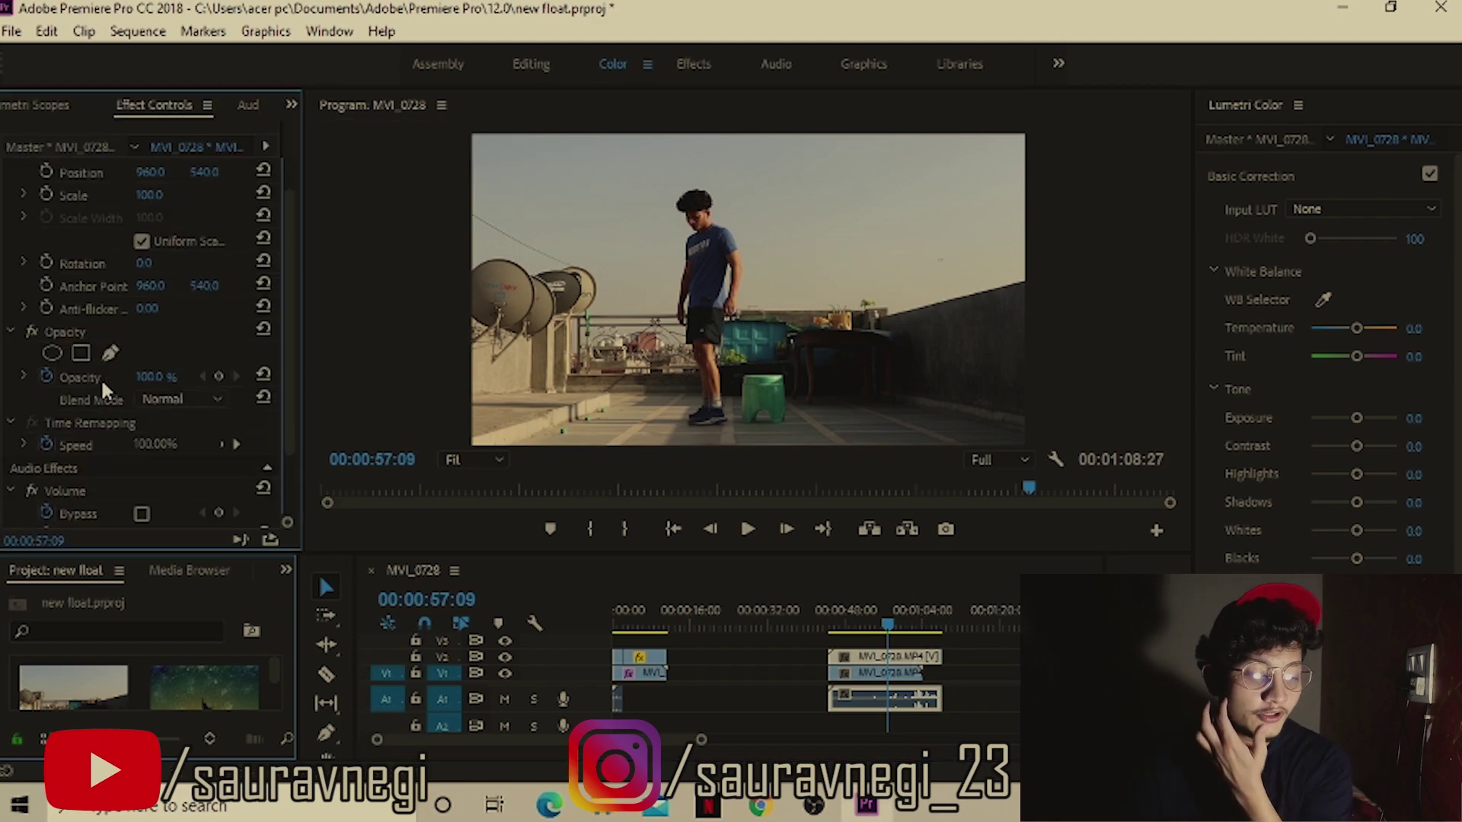
{"action": "scroll", "coordinate": [101, 380], "scroll_direction": "down", "scroll_amount": 1}
{"action": "scroll", "coordinate": [101, 383], "scroll_direction": "up", "scroll_amount": 1}
{"action": "scroll", "coordinate": [106, 350], "scroll_direction": "up", "scroll_amount": 1}
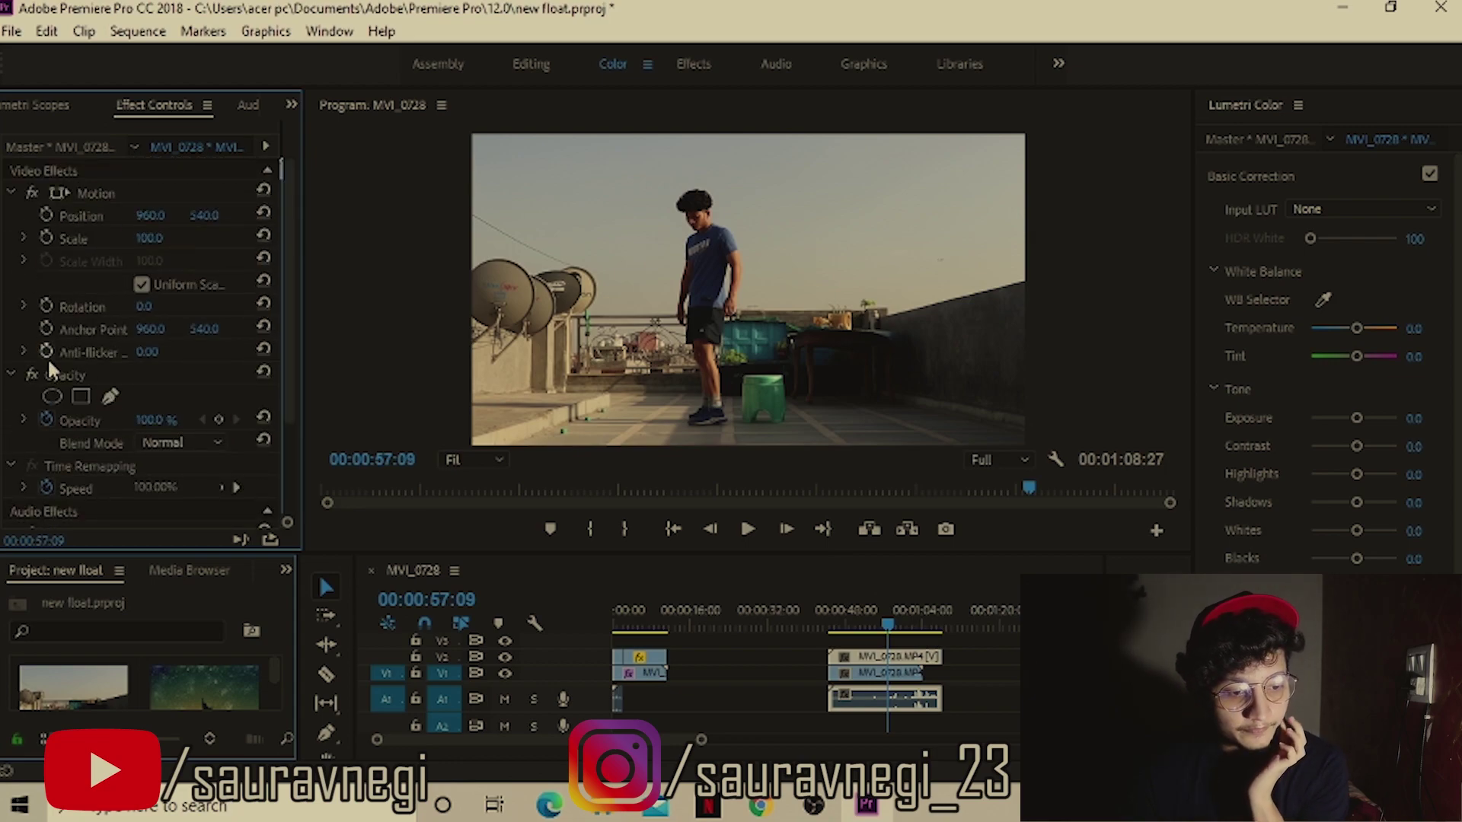
{"action": "left_click", "coordinate": [109, 396]}
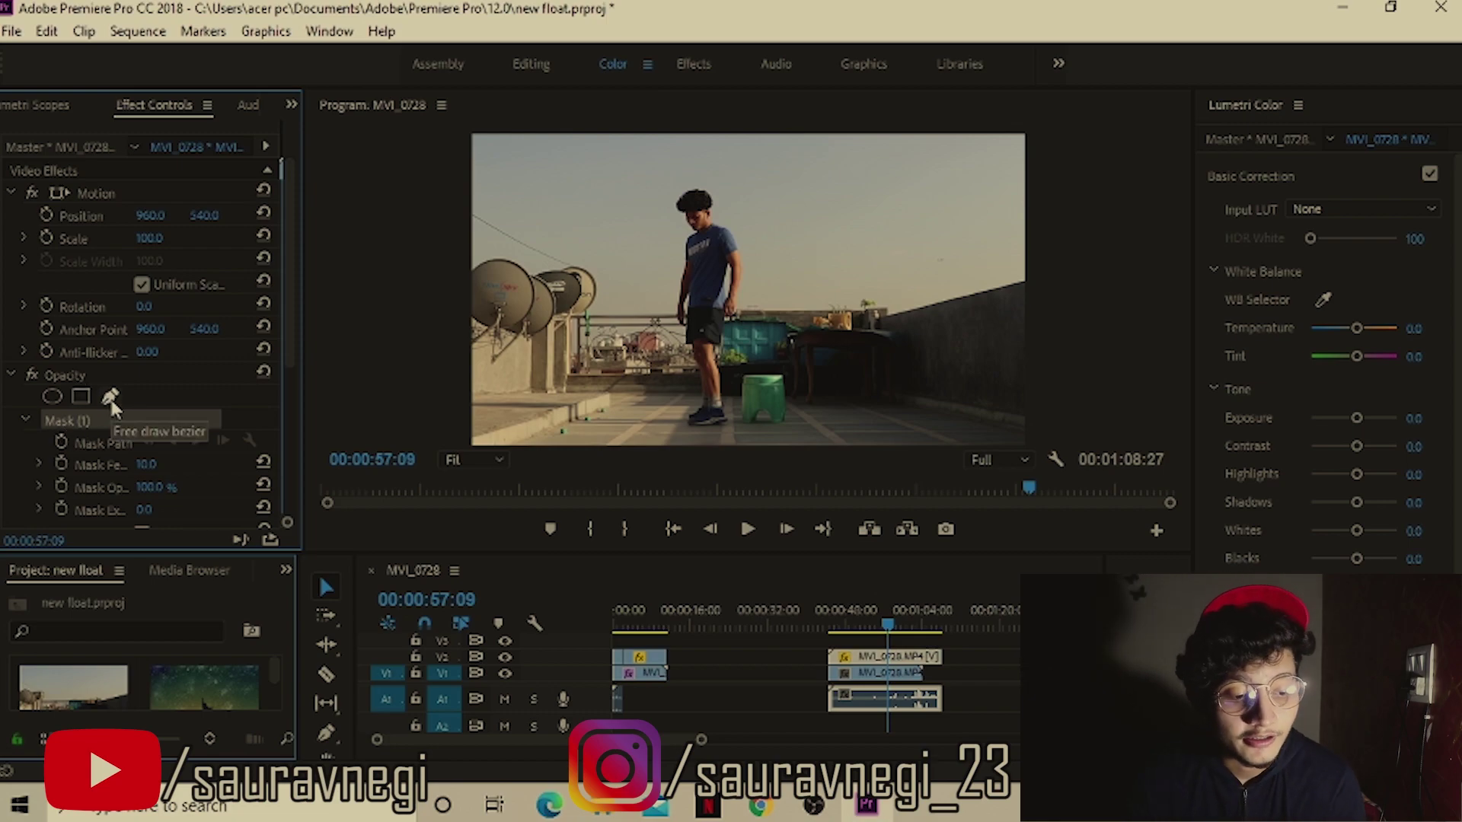
Cut all stacked tracks at 54:15 and ripple delete the piece left of the cut.
{"action": "left_click", "coordinate": [874, 626]}
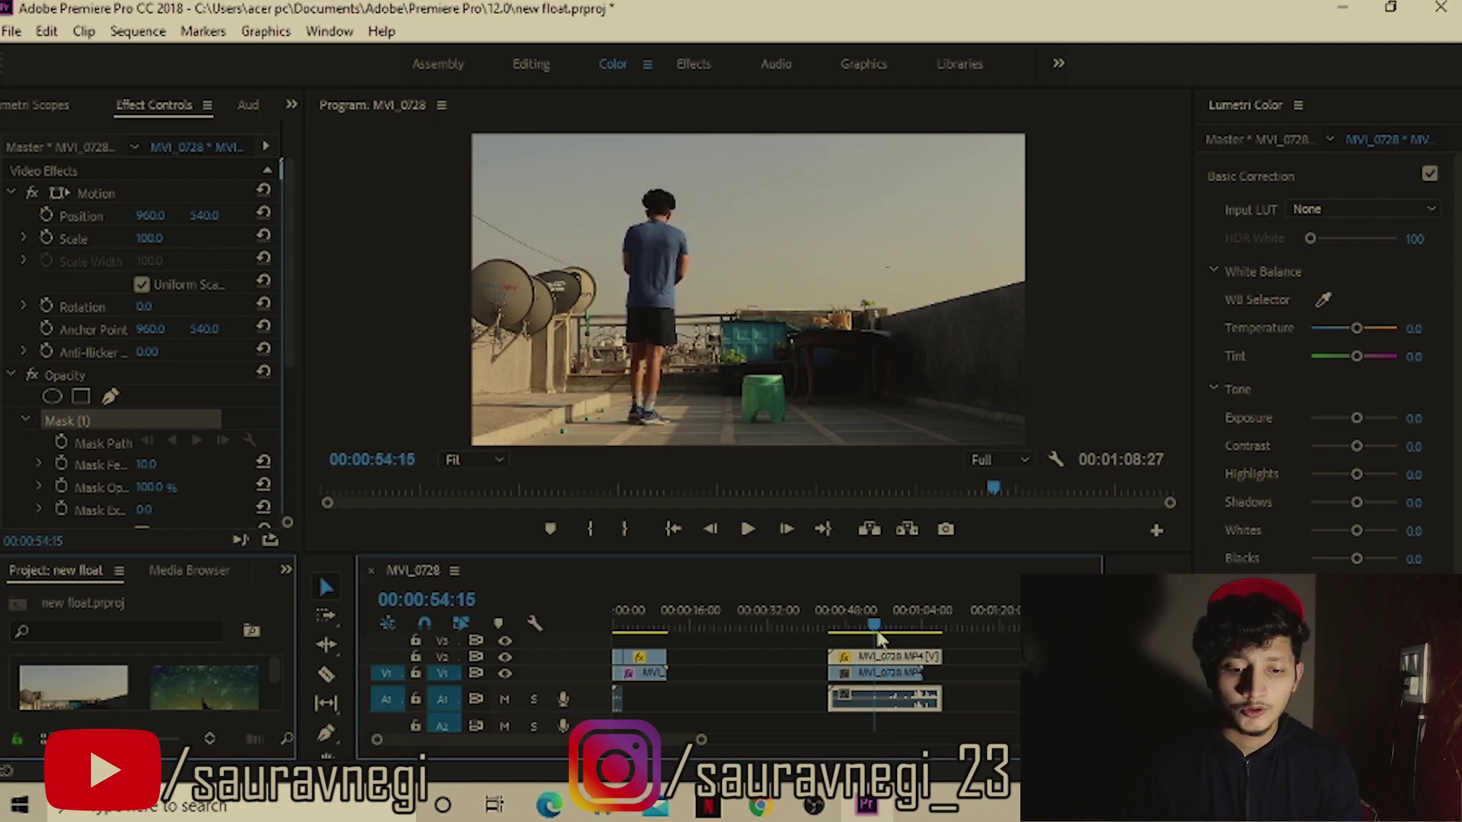
{"action": "left_click", "coordinate": [327, 673]}
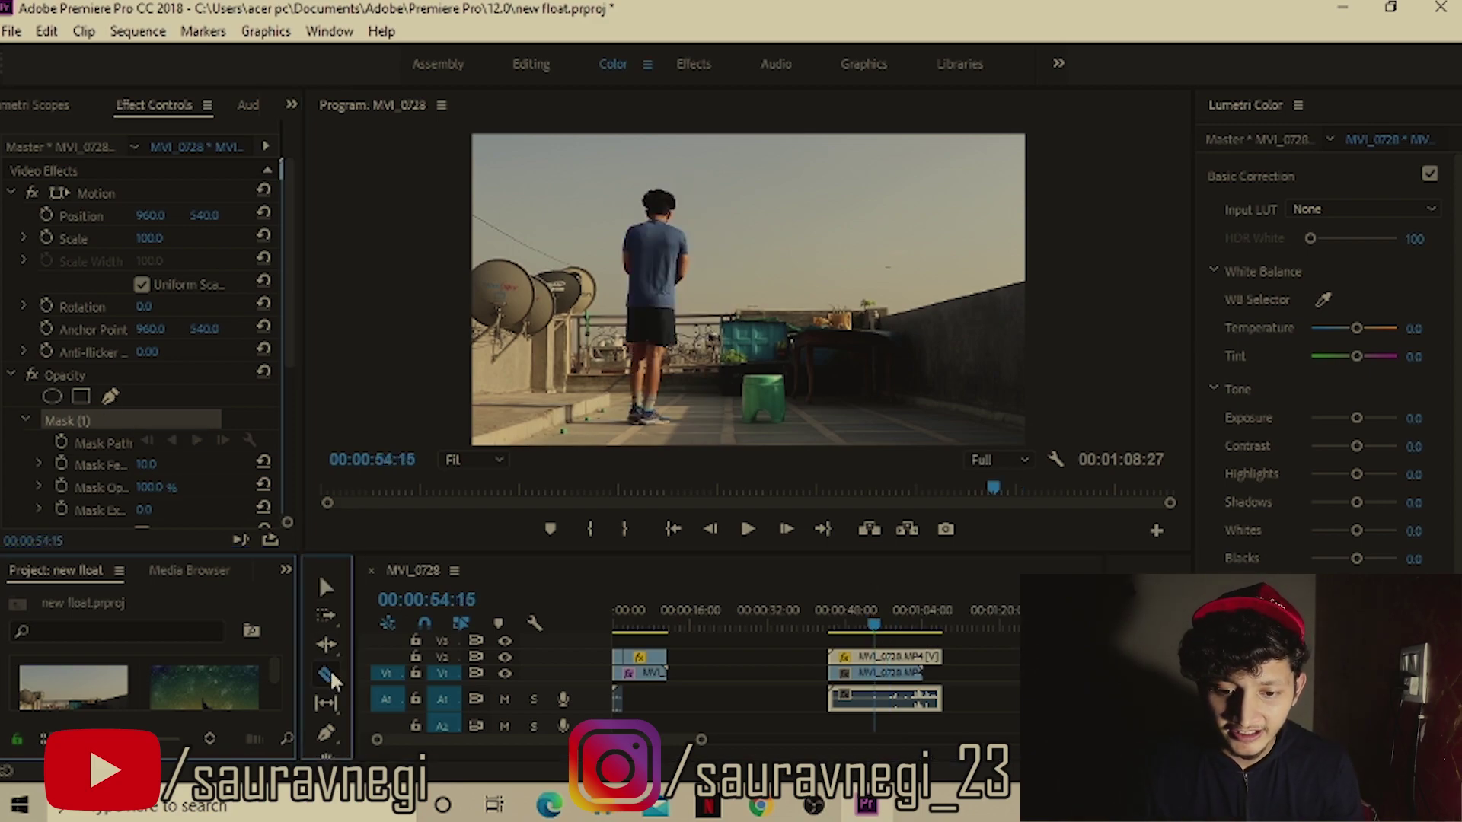
{"action": "left_click", "coordinate": [875, 657]}
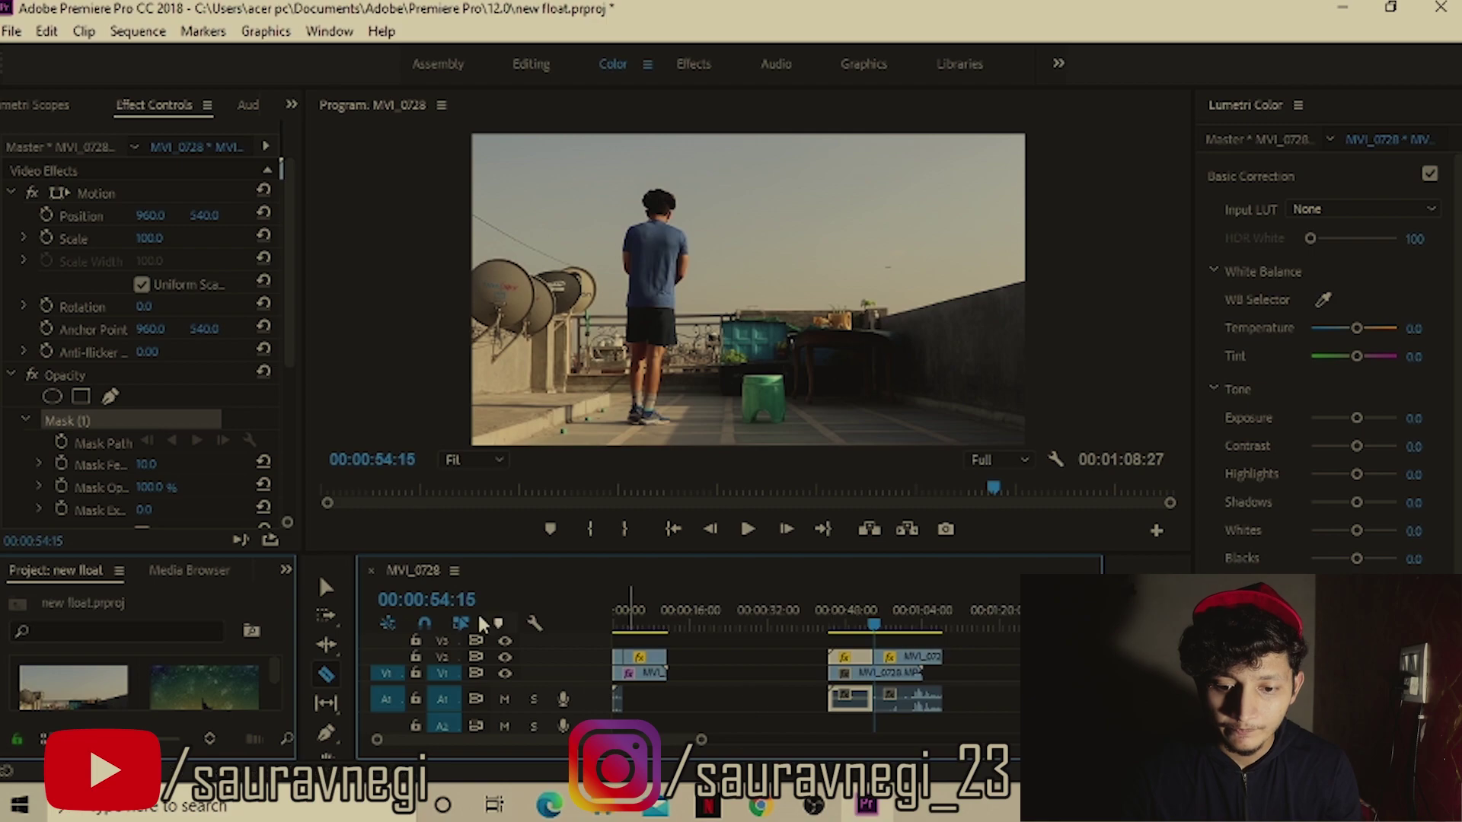
{"action": "key", "text": "v"}
{"action": "left_click", "coordinate": [856, 667]}
{"action": "key", "text": "shift+Delete"}
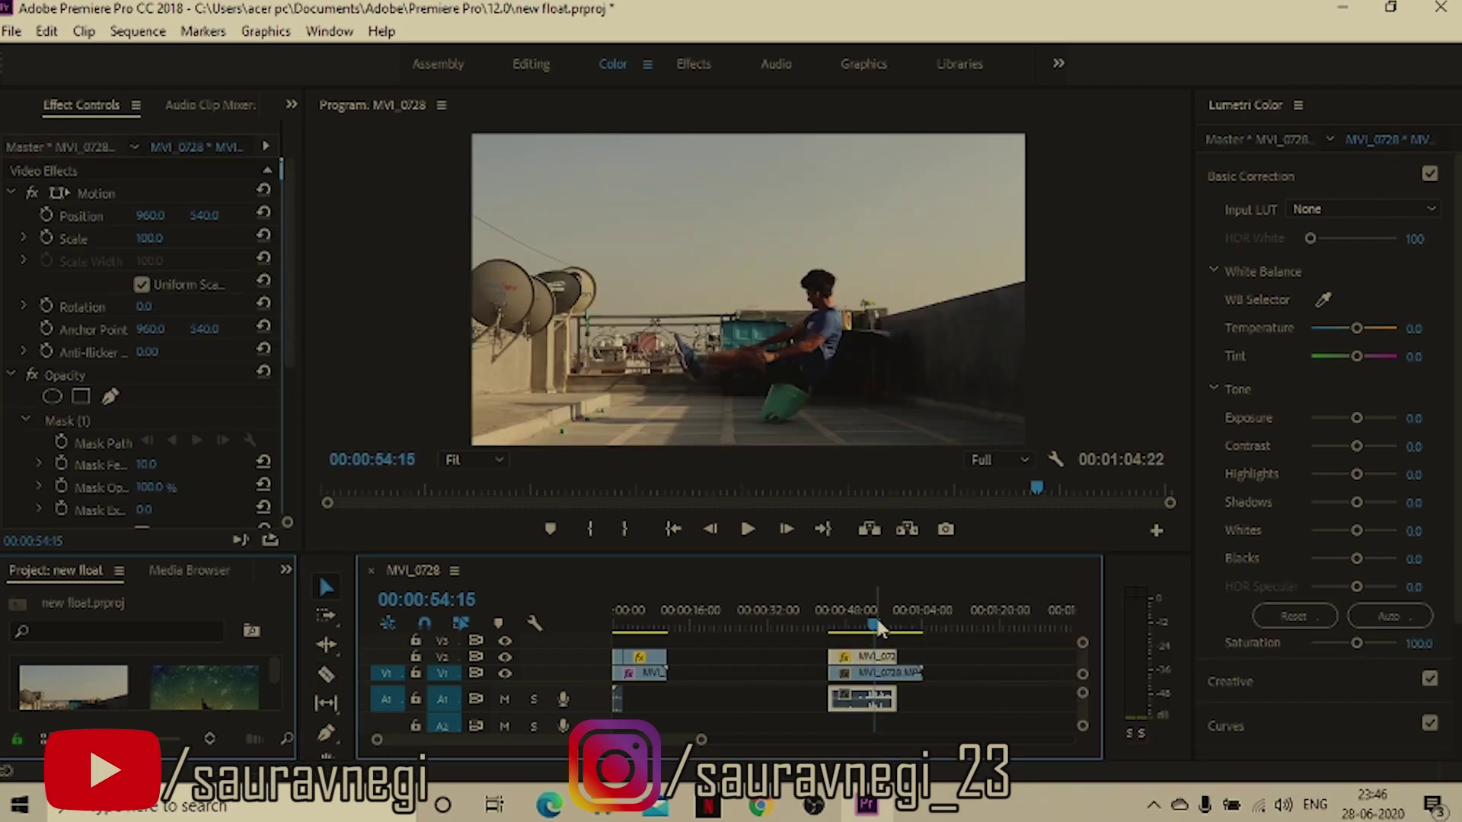
{"action": "left_click_drag", "start_coordinate": [874, 624], "coordinate": [841, 632]}
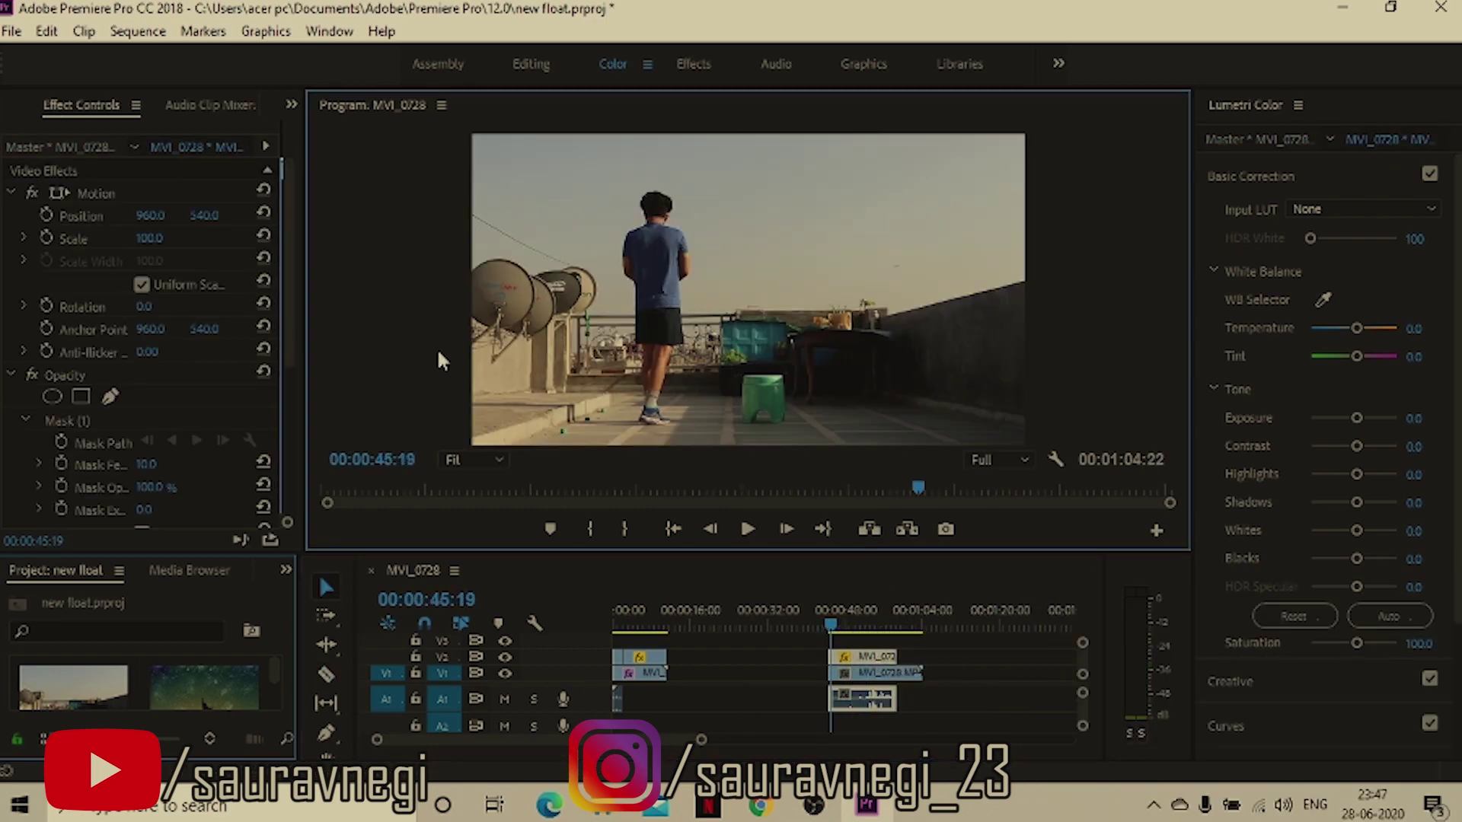
{"action": "key", "text": "grave"}
Zoom the Program Monitor preview to 75%, then 100%, and restore the normal layout.
{"action": "left_click", "coordinate": [162, 668]}
{"action": "left_click", "coordinate": [183, 548]}
{"action": "left_click", "coordinate": [162, 667]}
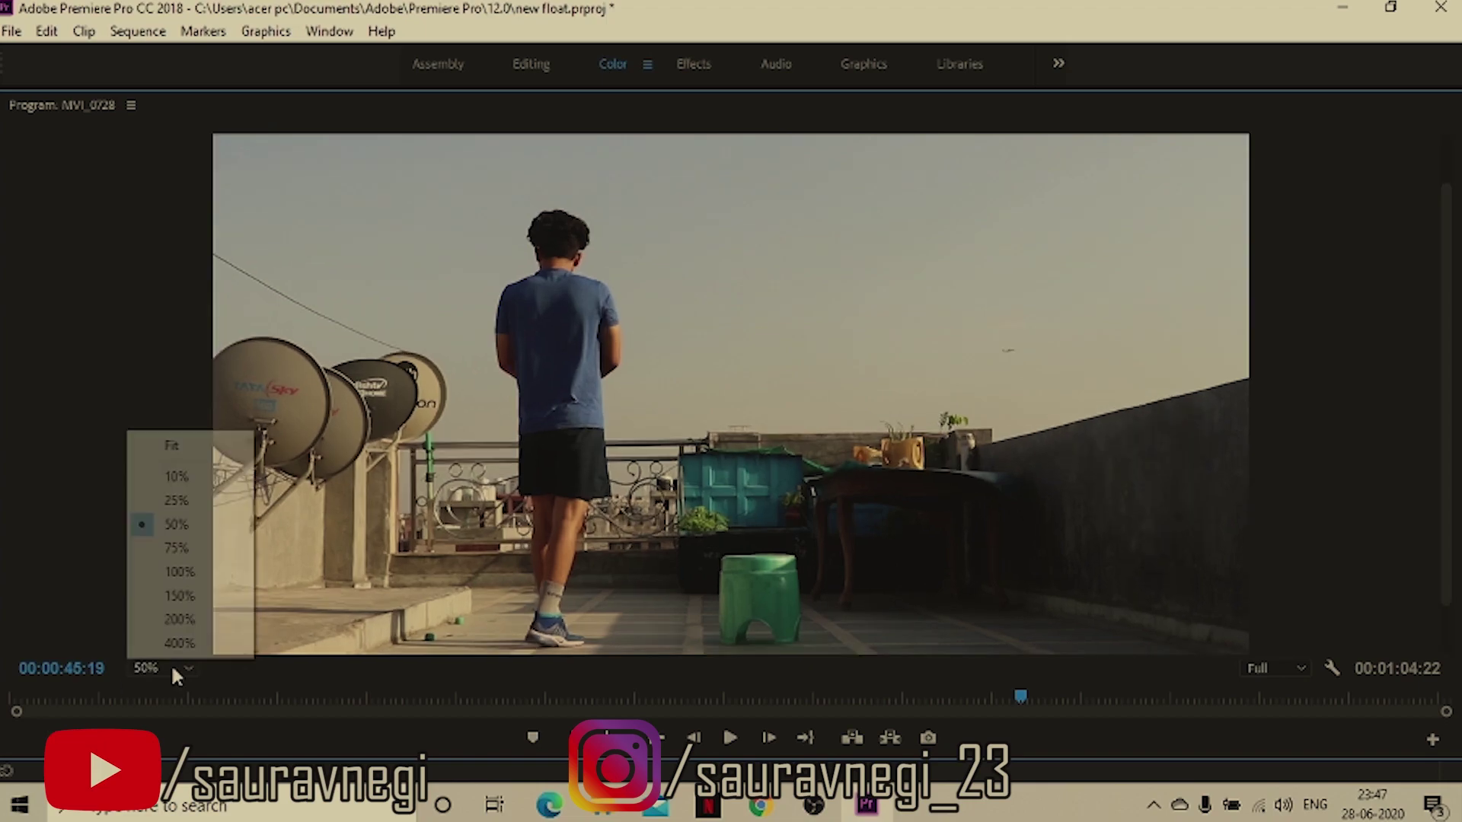
{"action": "left_click", "coordinate": [187, 577]}
{"action": "left_click_drag", "start_coordinate": [1444, 251], "coordinate": [1444, 432]}
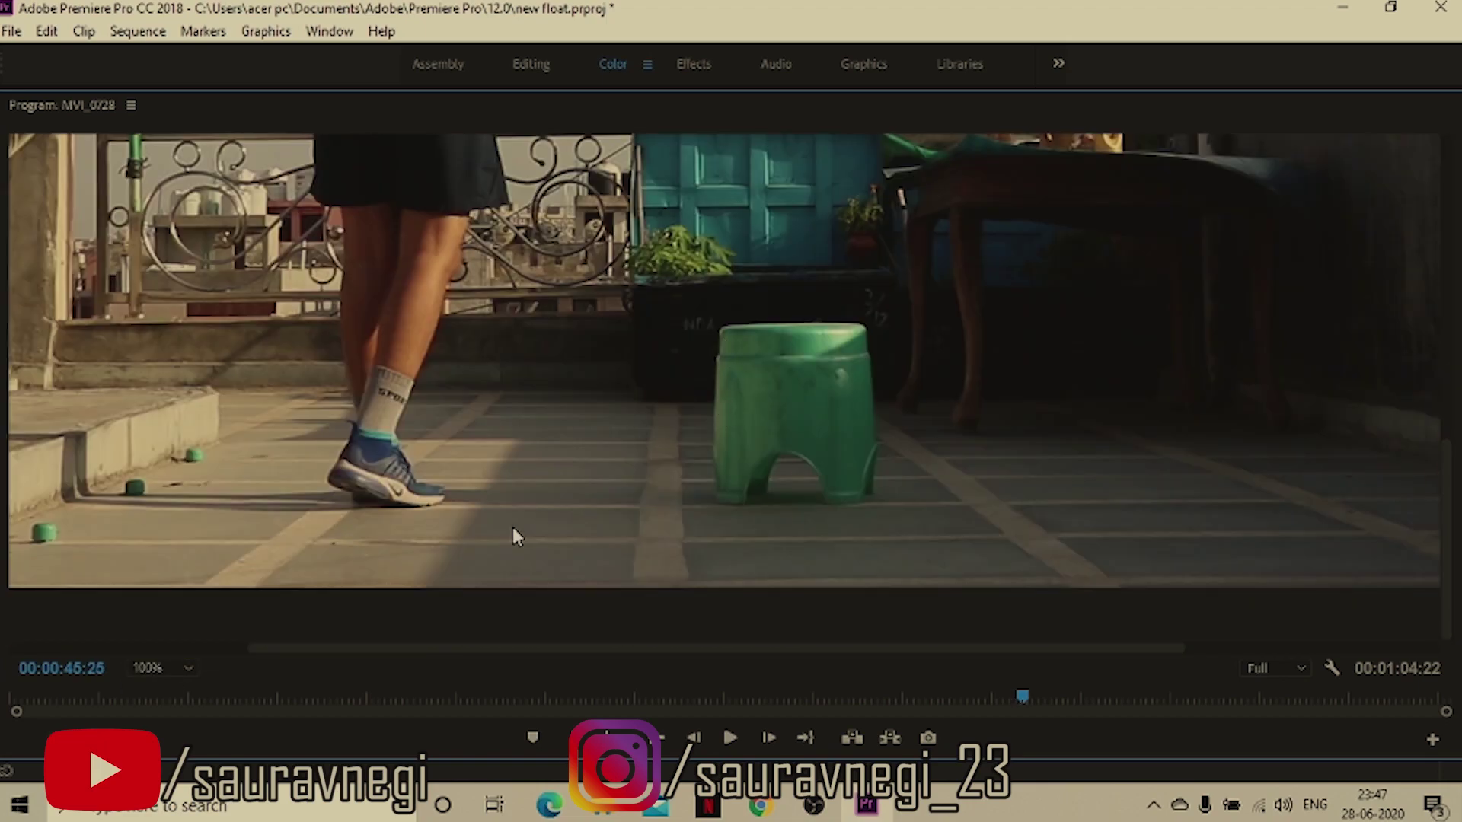
{"action": "key", "text": "grave"}
Select the opacity mask, place its first point on the stool, and magnify the preview to 200%.
{"action": "left_click", "coordinate": [81, 421]}
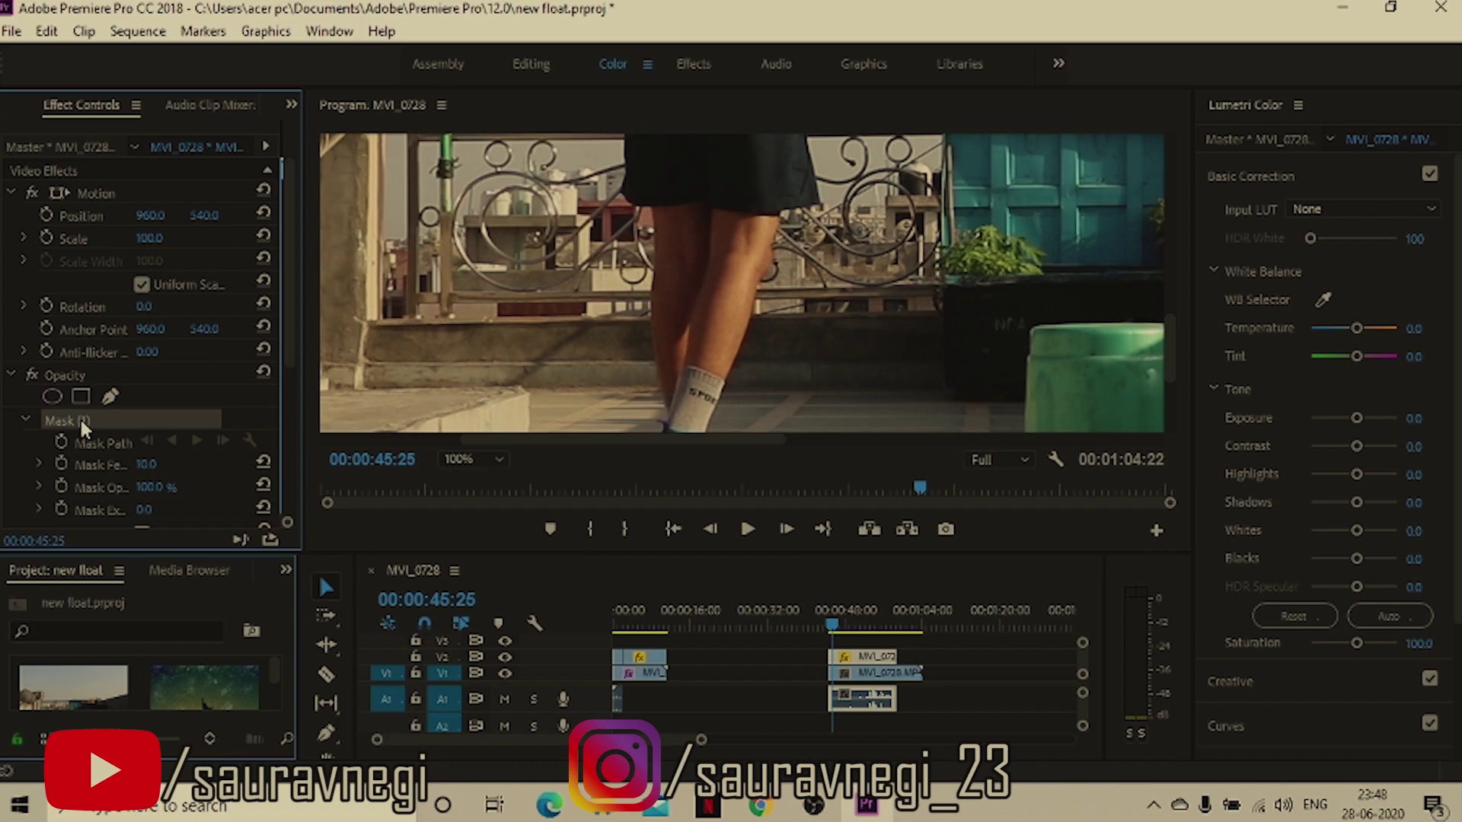
{"action": "left_click", "coordinate": [1031, 333]}
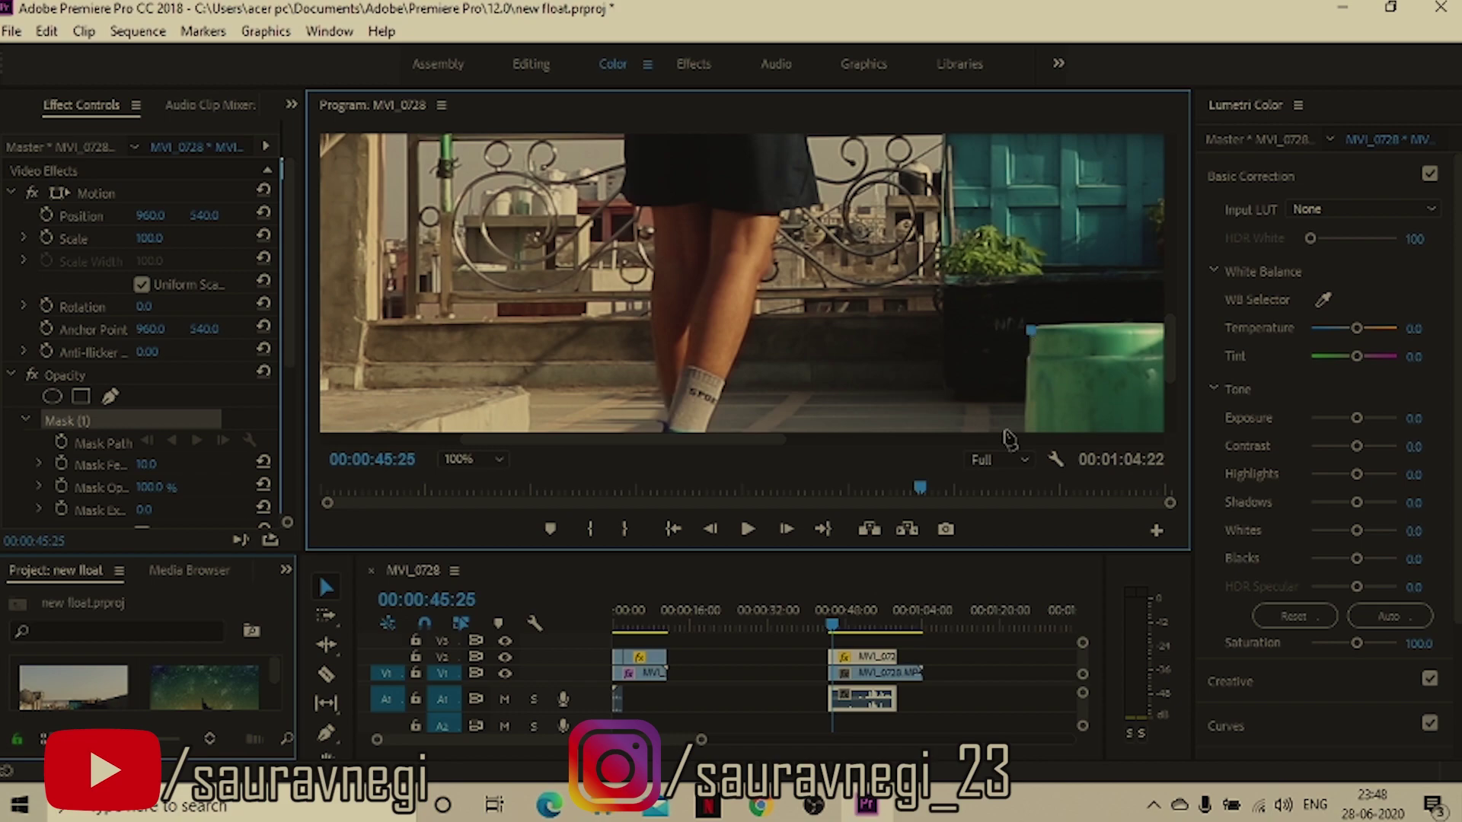
{"action": "key", "text": "grave"}
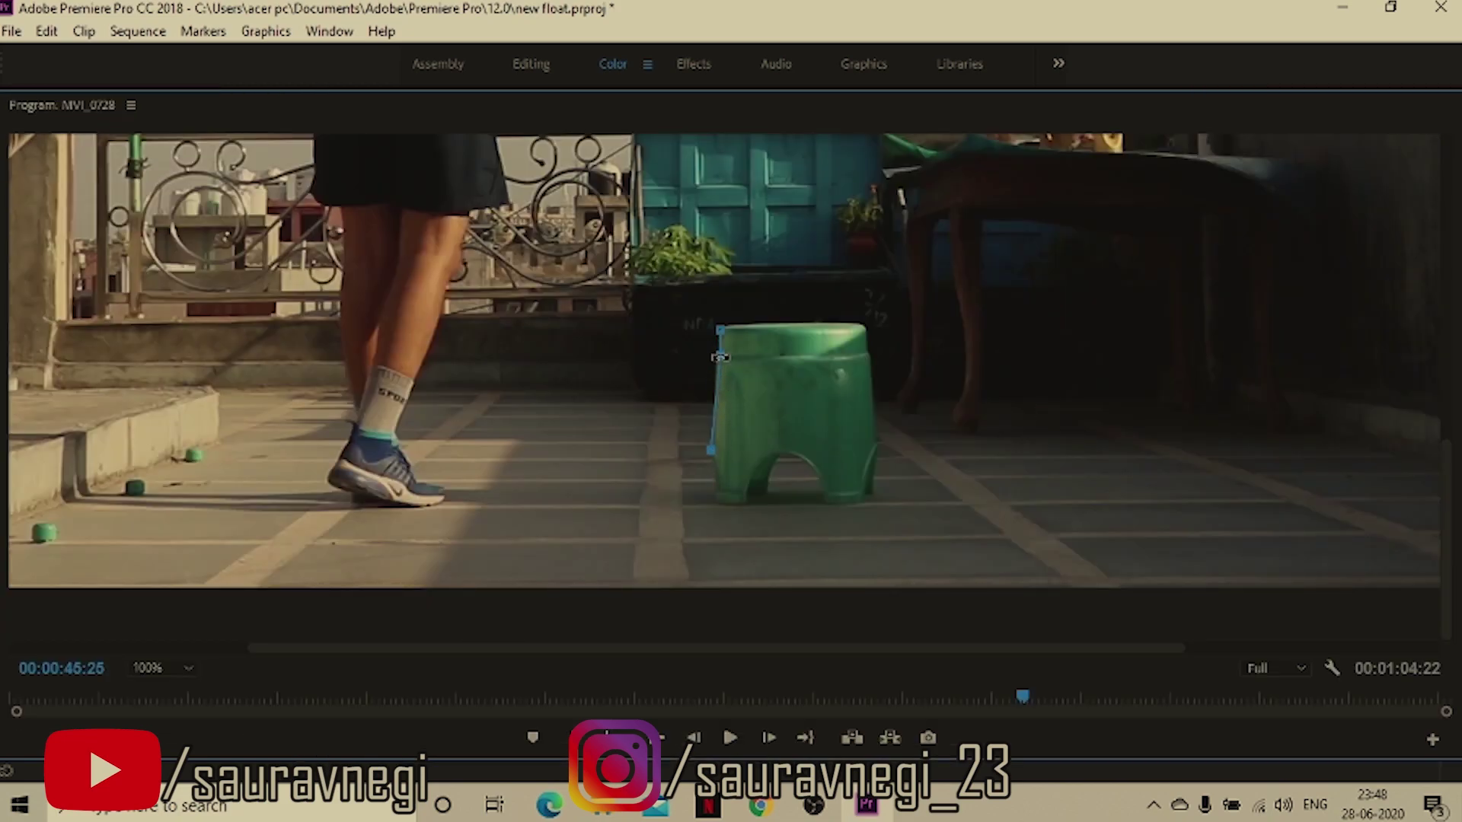
{"action": "left_click", "coordinate": [187, 668]}
{"action": "left_click", "coordinate": [195, 618]}
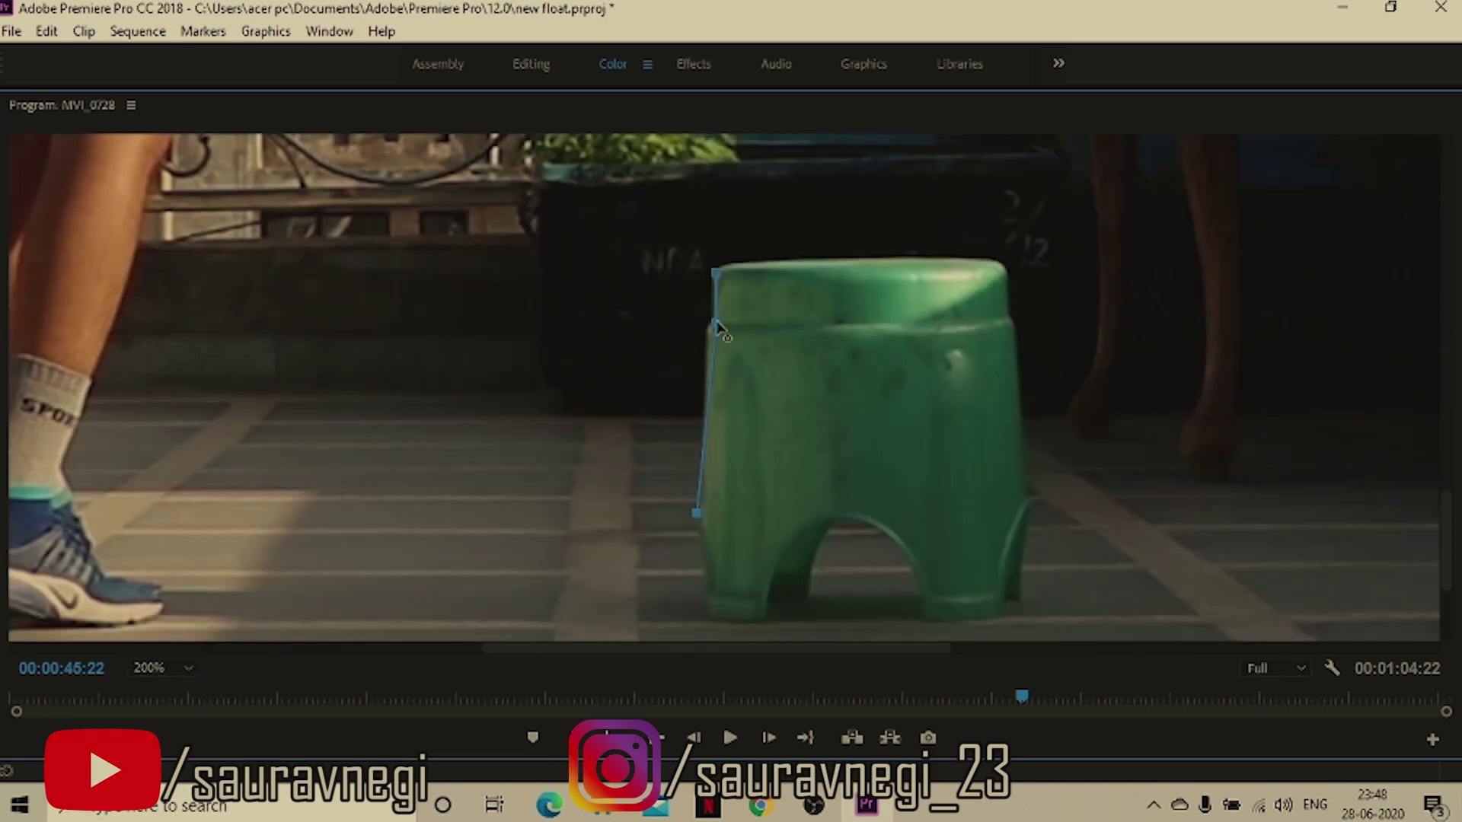
Trace mask points around the stool, close the path, curve its top-left edge, and save.
{"action": "left_click", "coordinate": [708, 605]}
{"action": "left_click", "coordinate": [792, 627]}
{"action": "left_click", "coordinate": [1000, 616]}
{"action": "left_click", "coordinate": [1010, 318]}
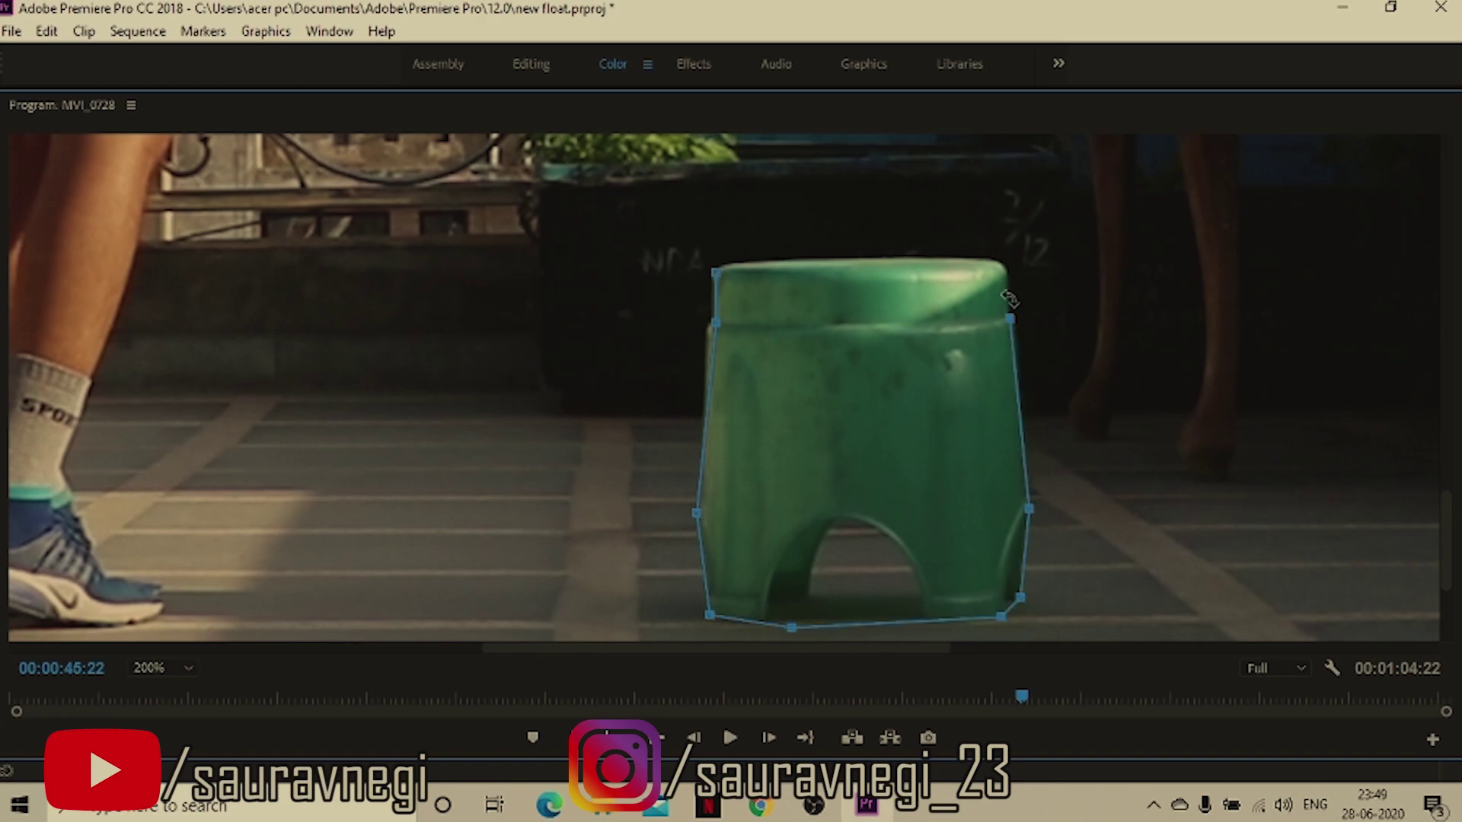
{"action": "left_click", "coordinate": [1008, 271]}
{"action": "left_click", "coordinate": [759, 271]}
{"action": "left_click_drag", "start_coordinate": [716, 297], "coordinate": [677, 303]}
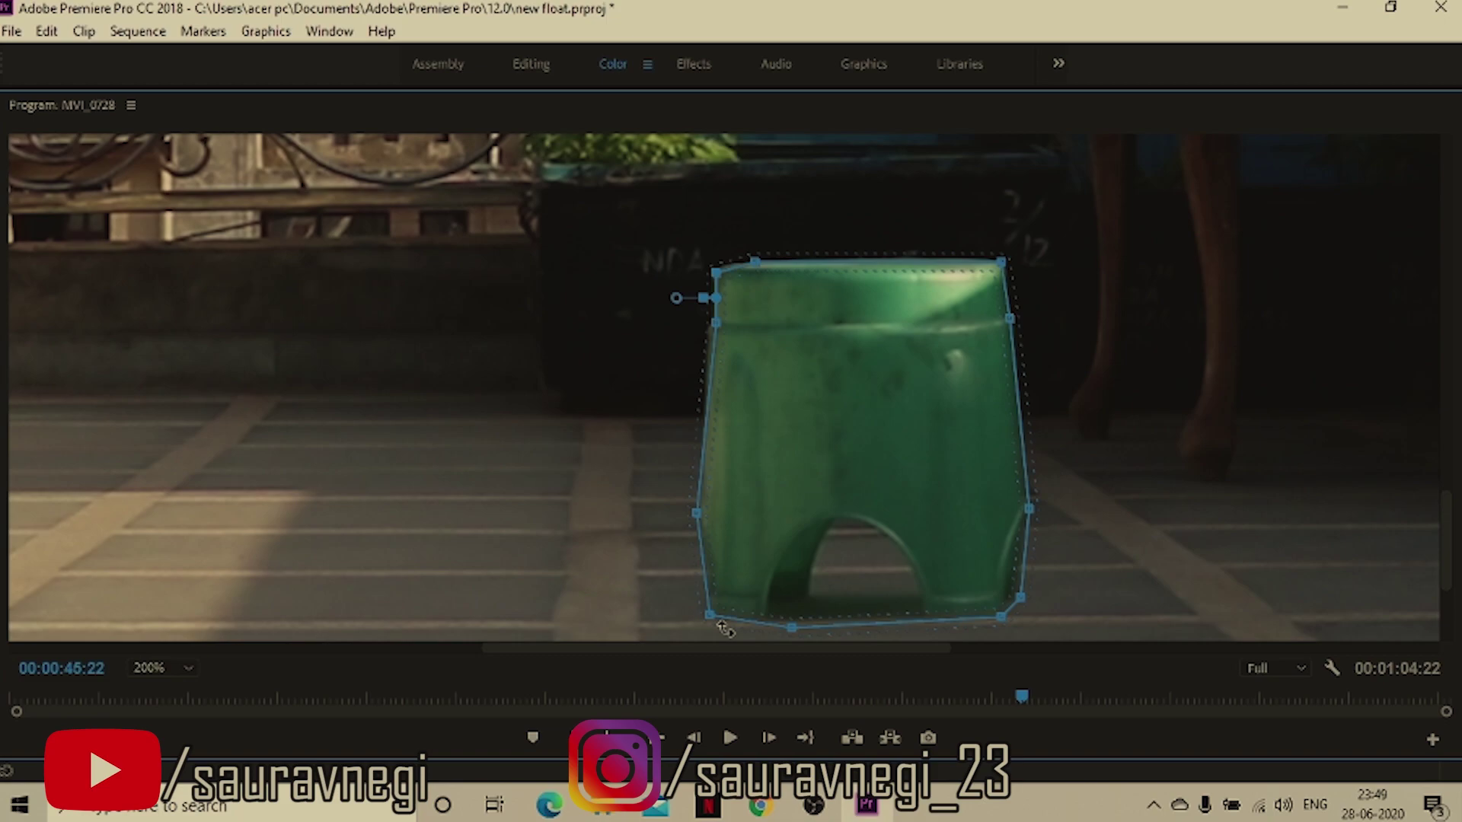
{"action": "key", "text": "ctrl+s"}
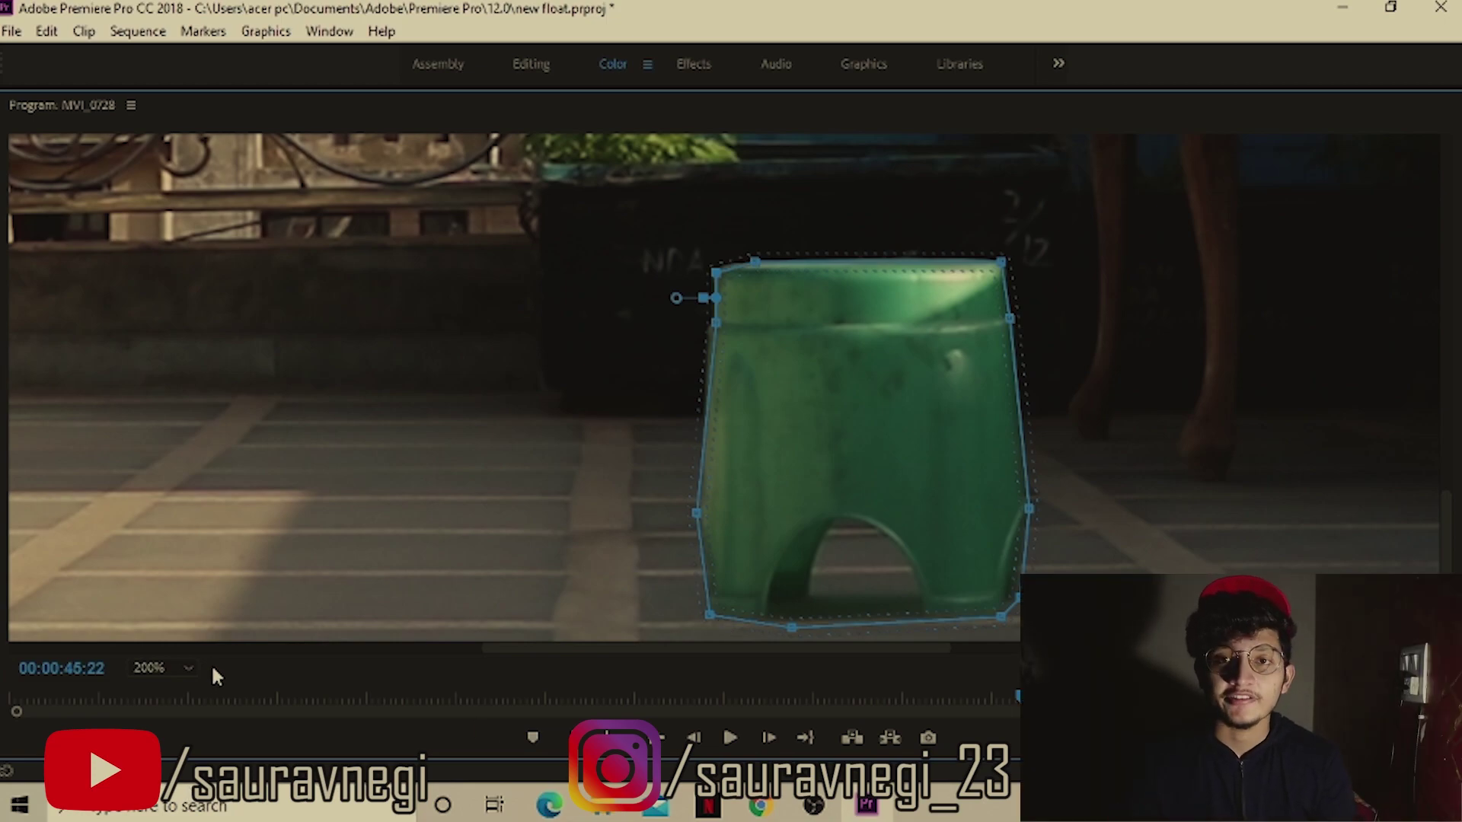
Fit the frame in the preview, invert the mask, and play back the floating section.
{"action": "left_click", "coordinate": [188, 667]}
{"action": "left_click", "coordinate": [204, 448]}
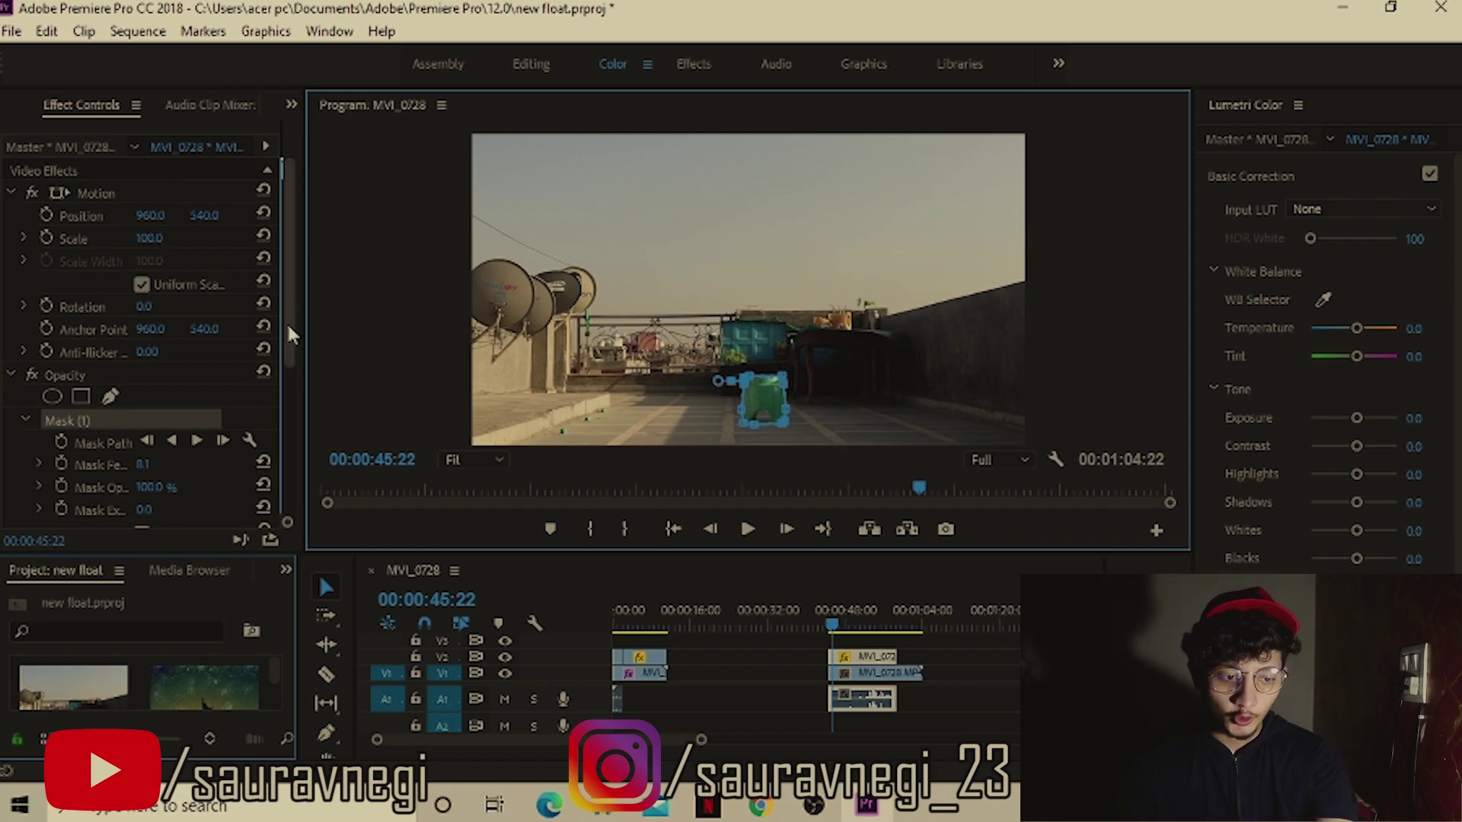
{"action": "left_click_drag", "start_coordinate": [288, 329], "coordinate": [292, 400]}
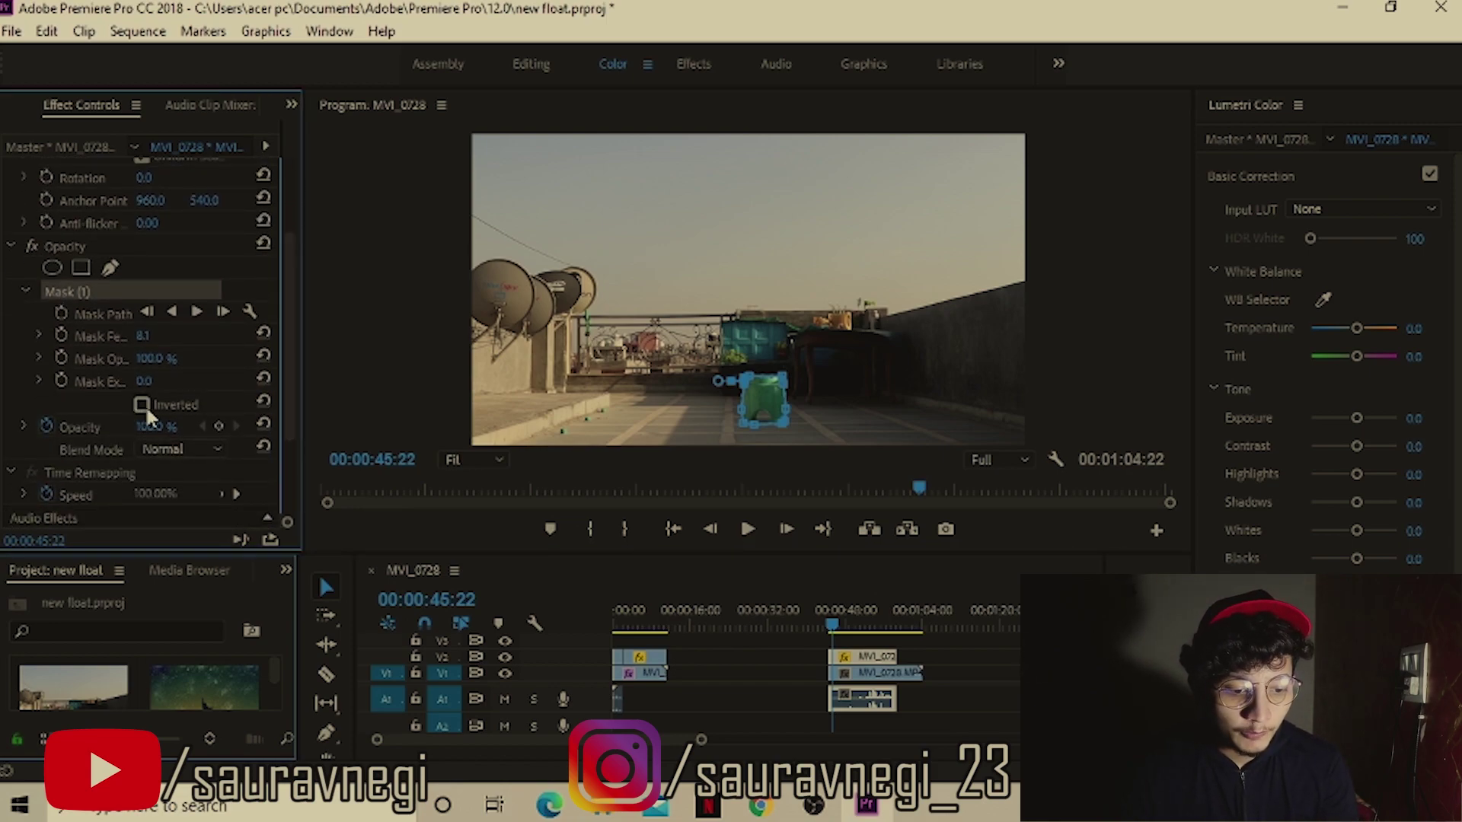
{"action": "left_click", "coordinate": [142, 404]}
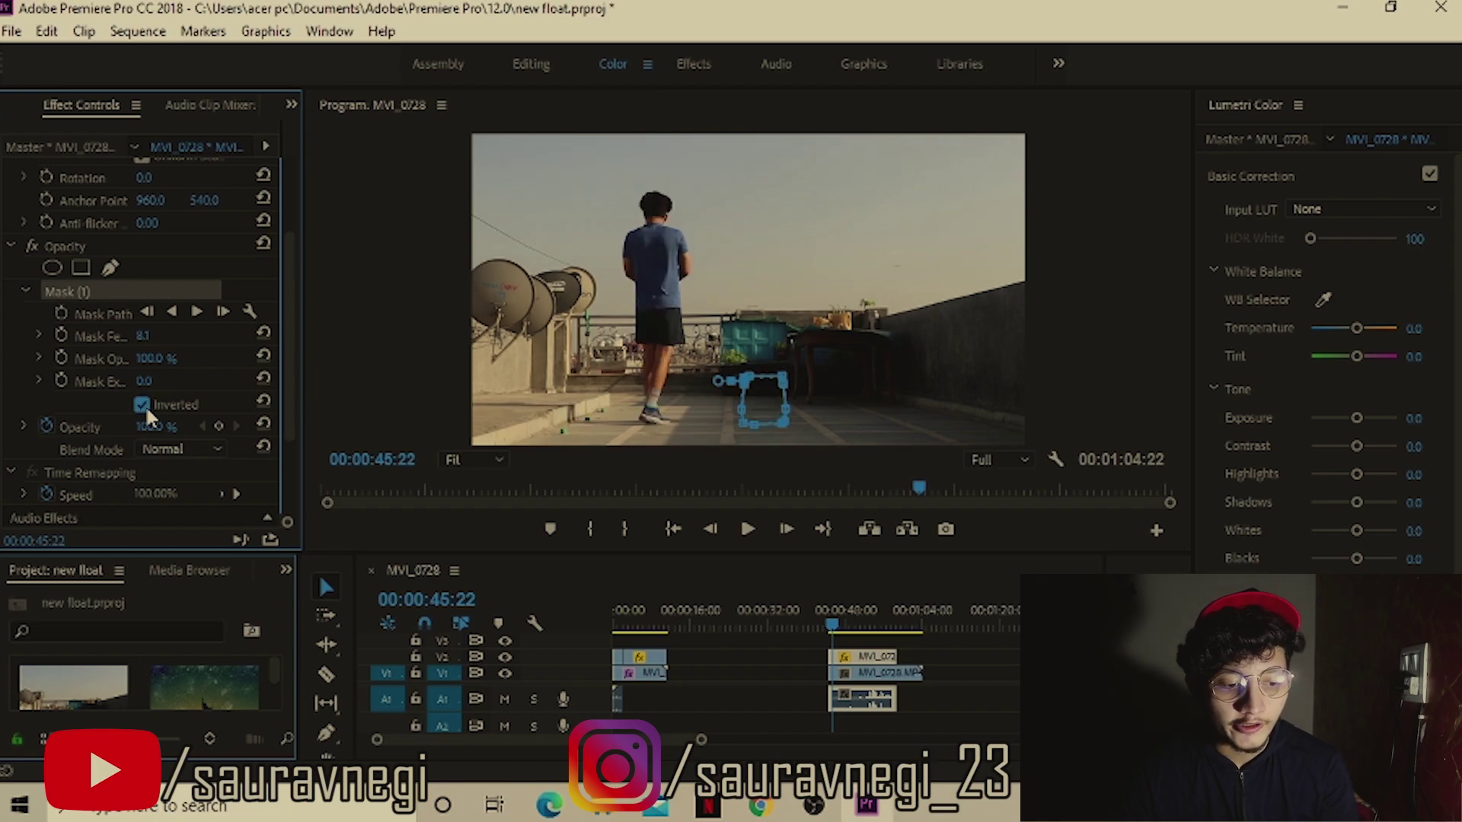
{"action": "left_click", "coordinate": [384, 404]}
{"action": "key", "text": "space"}
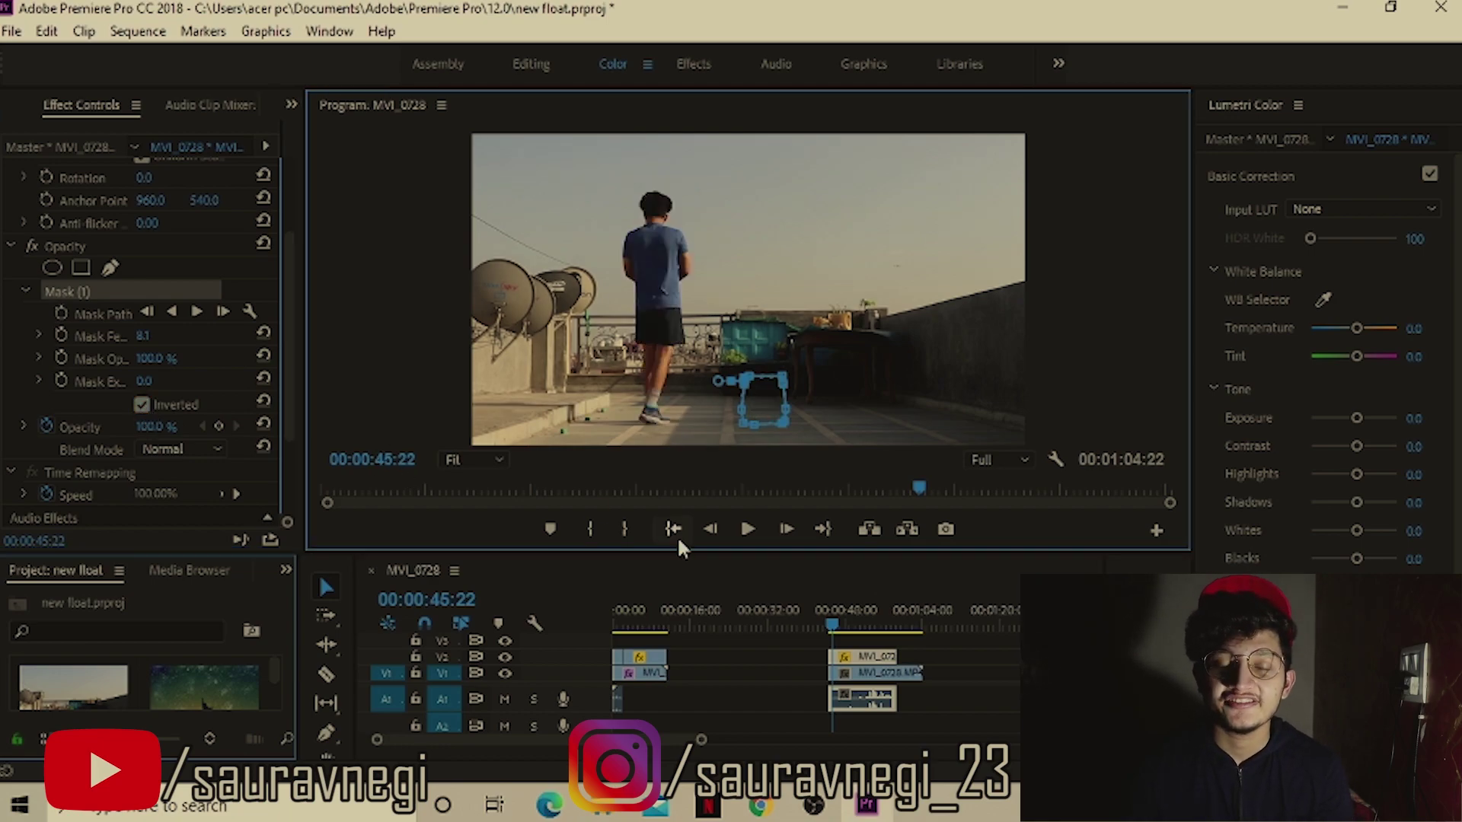
{"action": "left_click", "coordinate": [852, 634]}
{"action": "left_click", "coordinate": [852, 632]}
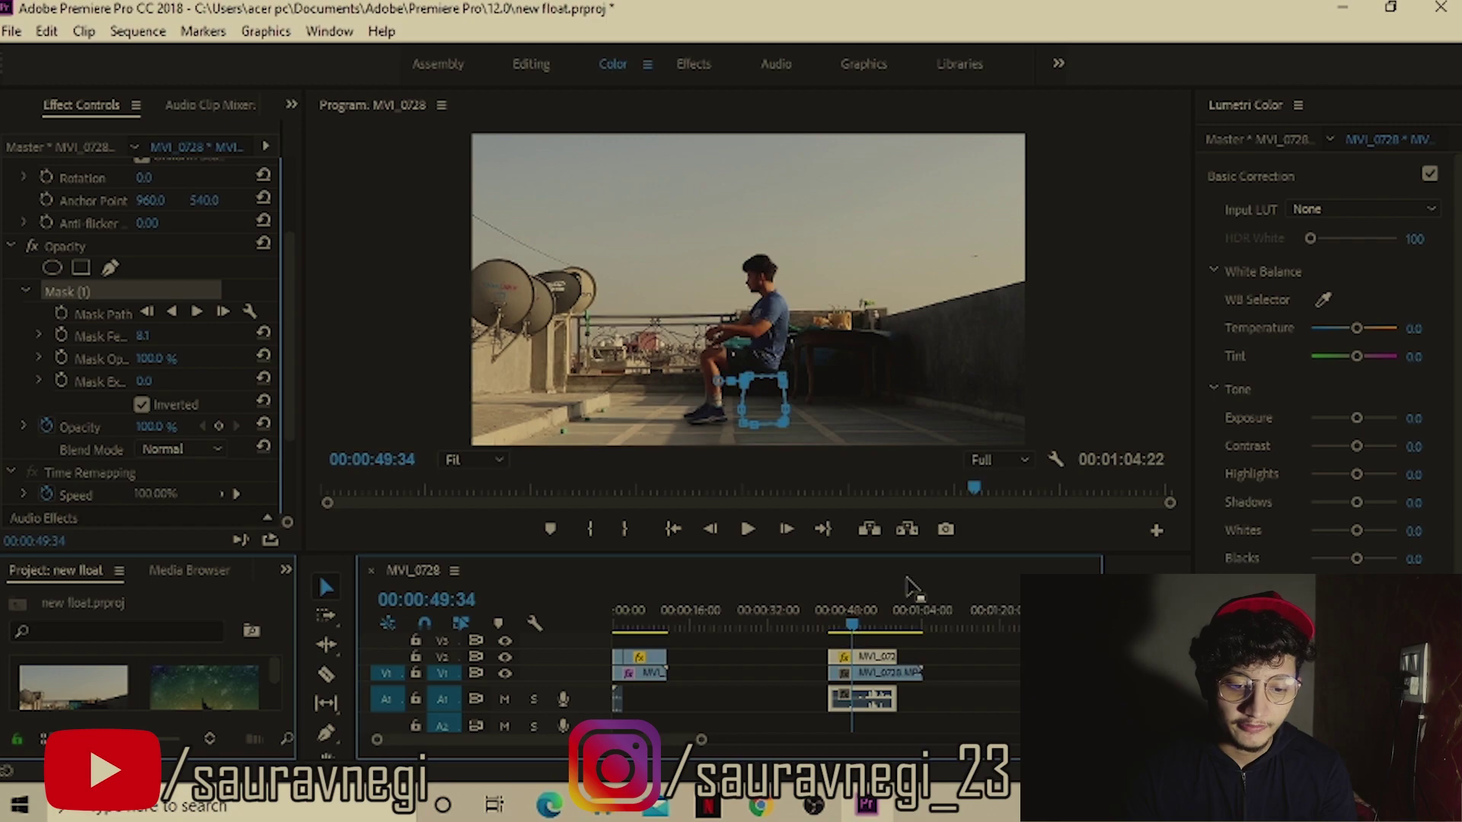
{"action": "left_click", "coordinate": [1103, 378]}
{"action": "mouse_move", "coordinate": [853, 628]}
{"action": "left_mouse_down"}
{"action": "mouse_move", "coordinate": [835, 643]}
{"action": "mouse_move", "coordinate": [873, 656]}
{"action": "left_mouse_up"}
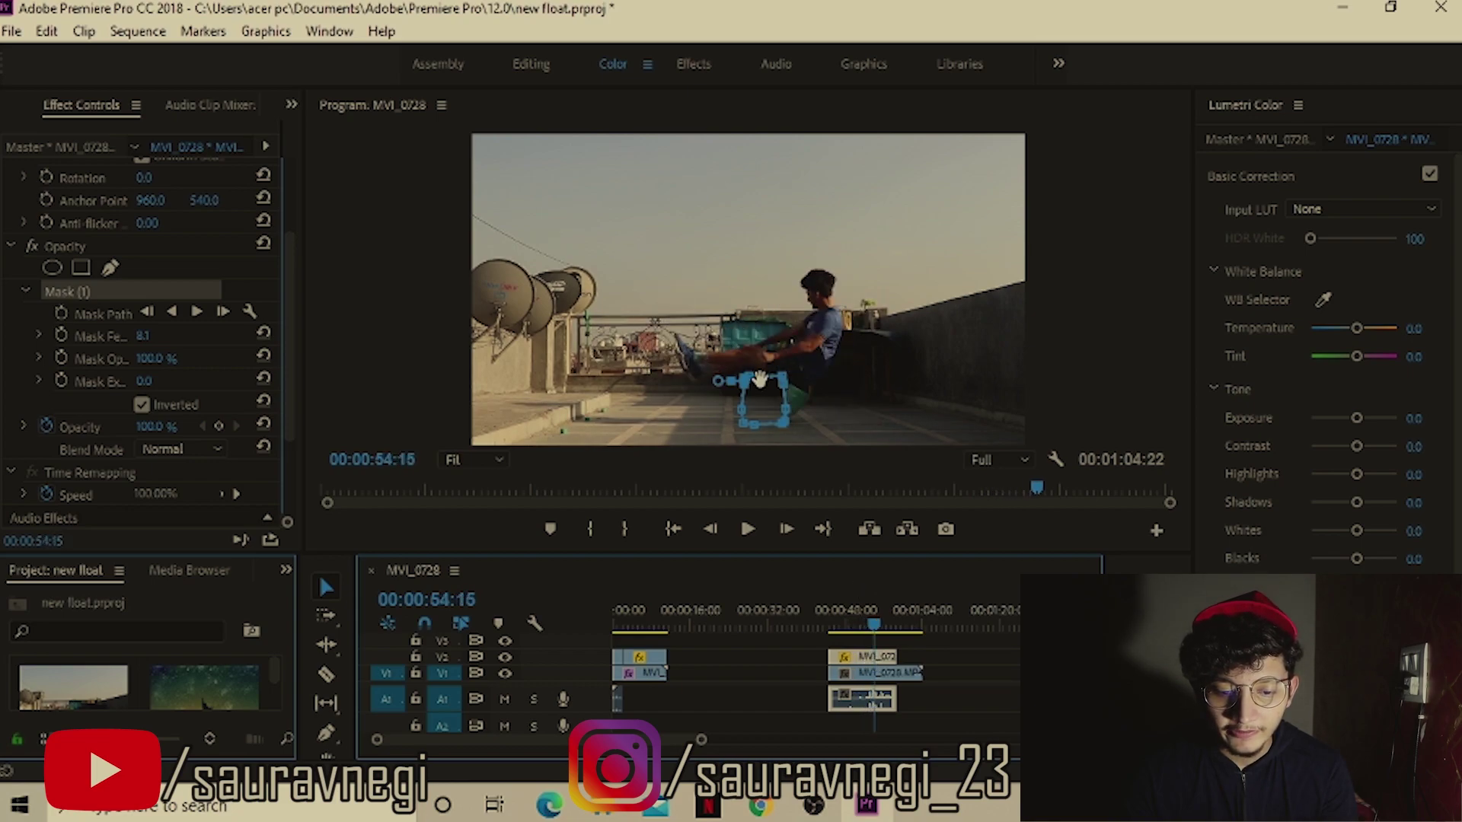
Position the playhead at 00:00:53:08 for the cut.
{"action": "left_click", "coordinate": [1112, 326]}
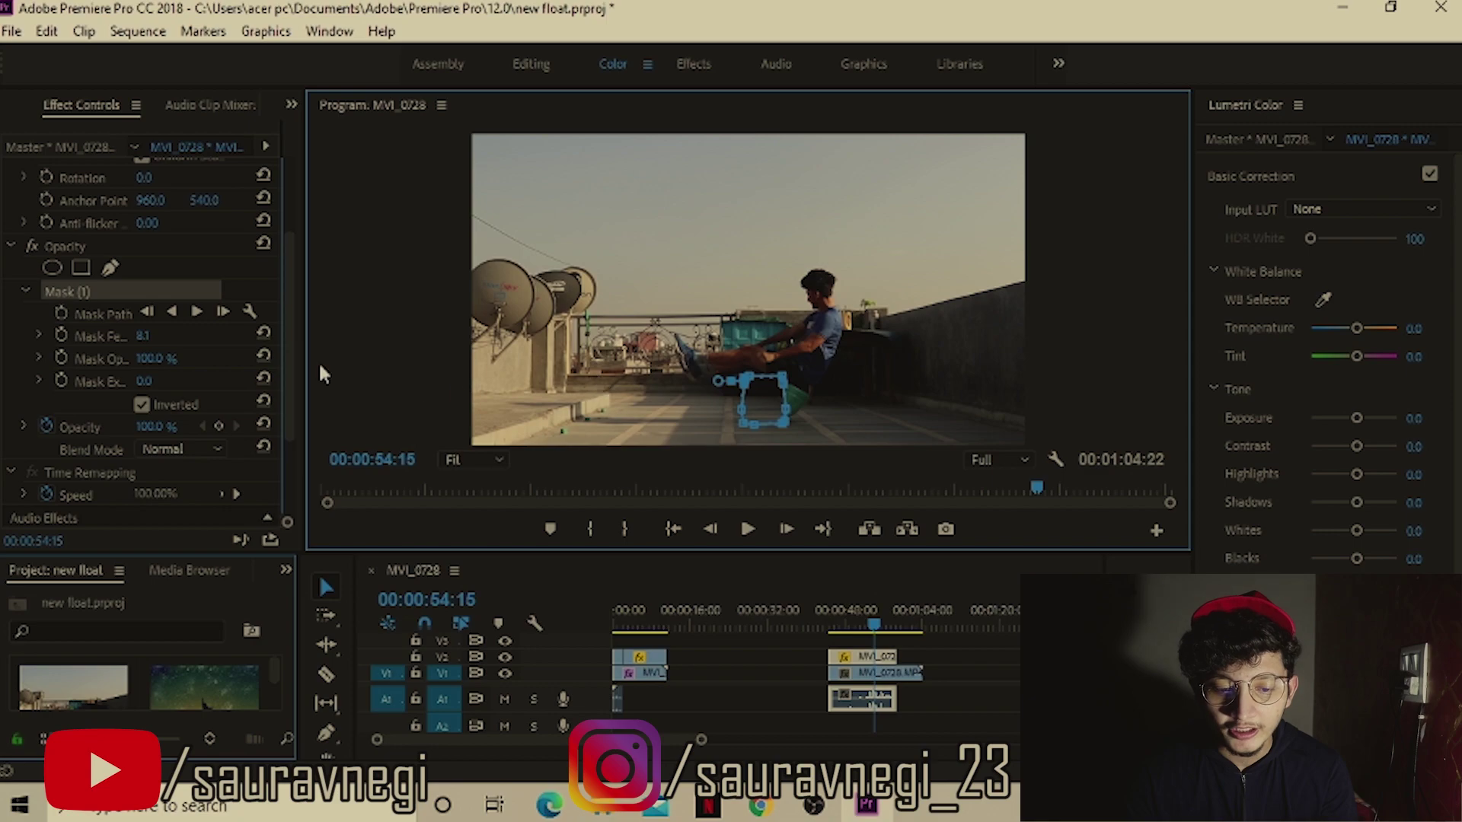
{"action": "left_click", "coordinate": [874, 626]}
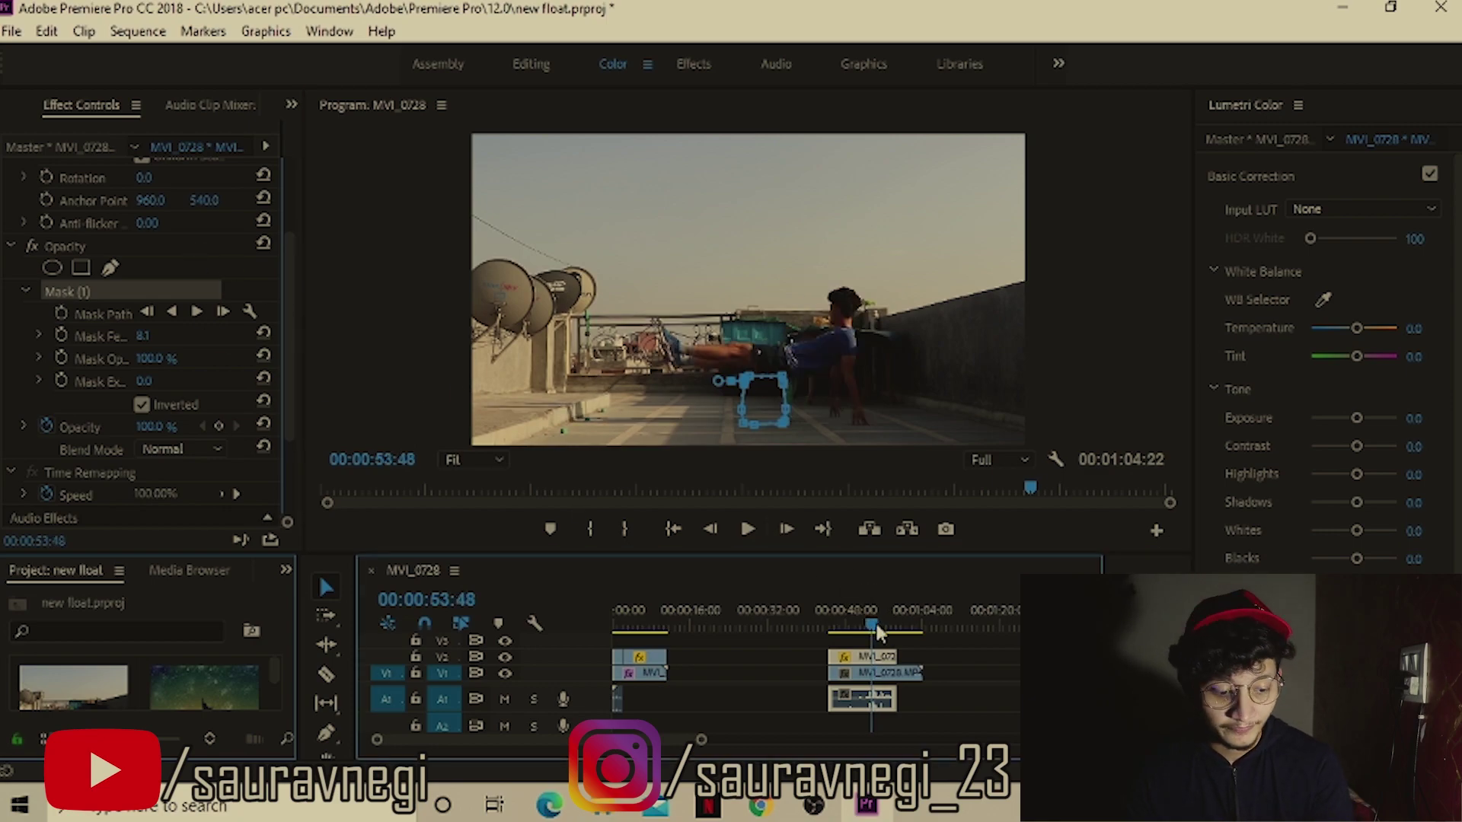
{"action": "left_click_drag", "start_coordinate": [878, 625], "coordinate": [869, 626]}
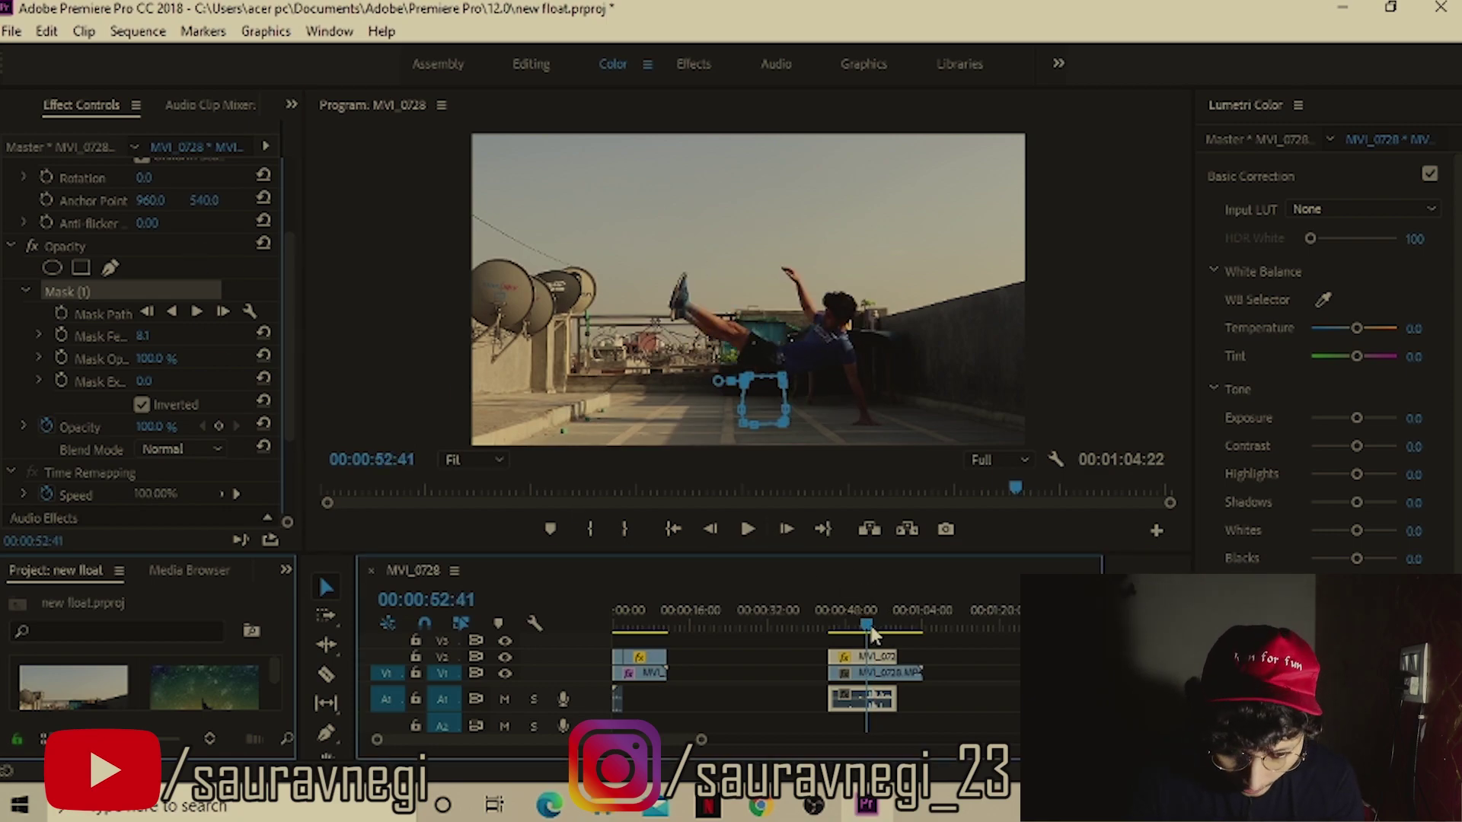
{"action": "left_click", "coordinate": [872, 629]}
{"action": "left_click", "coordinate": [335, 675]}
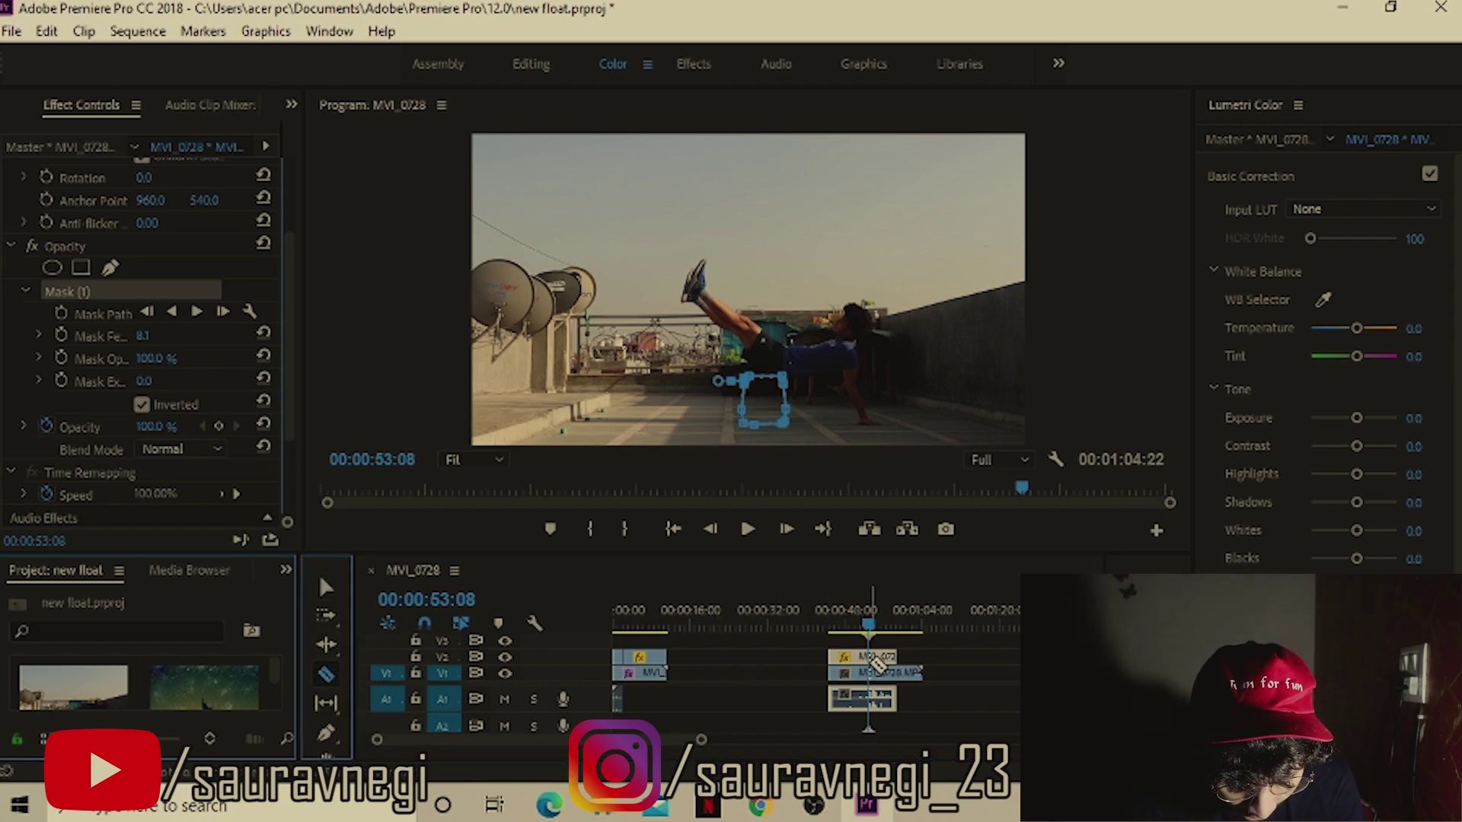
Cut the stacked clips at 00:00:53:08 and delete the V2 piece after the cut.
{"action": "left_click", "coordinate": [870, 673]}
{"action": "left_click", "coordinate": [326, 590]}
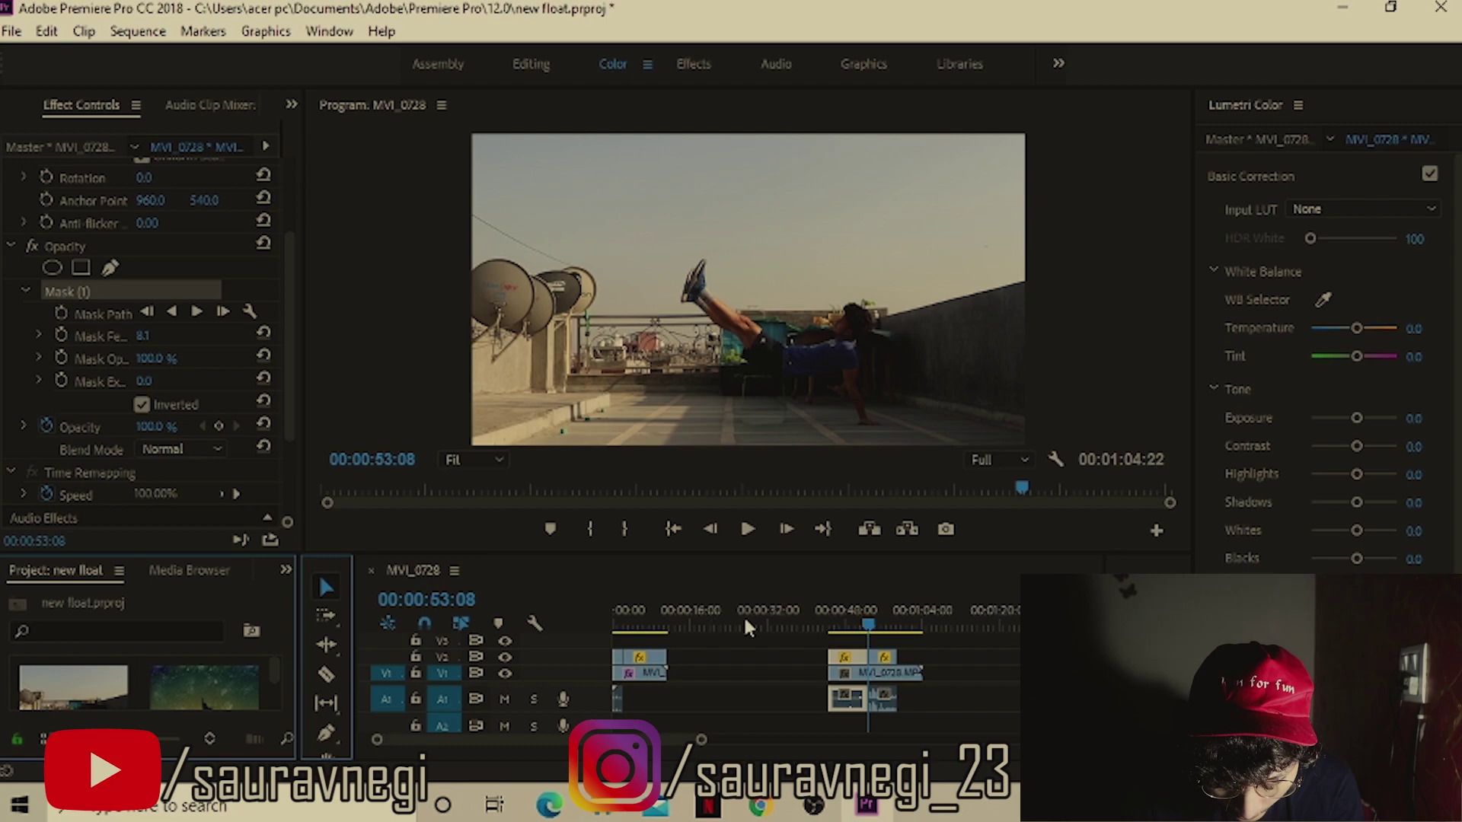
{"action": "left_click", "coordinate": [887, 657]}
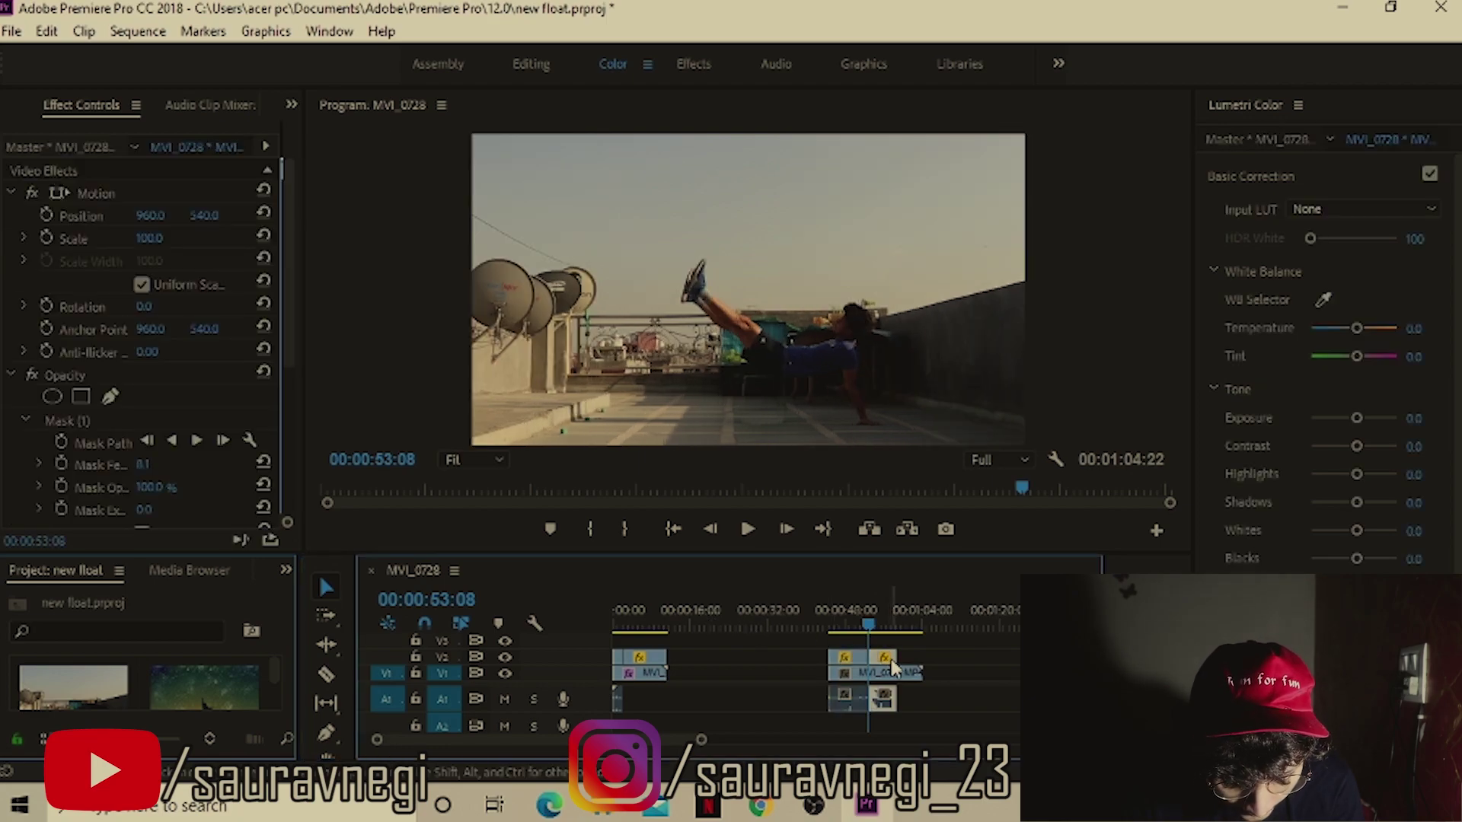
{"action": "key", "text": "Delete"}
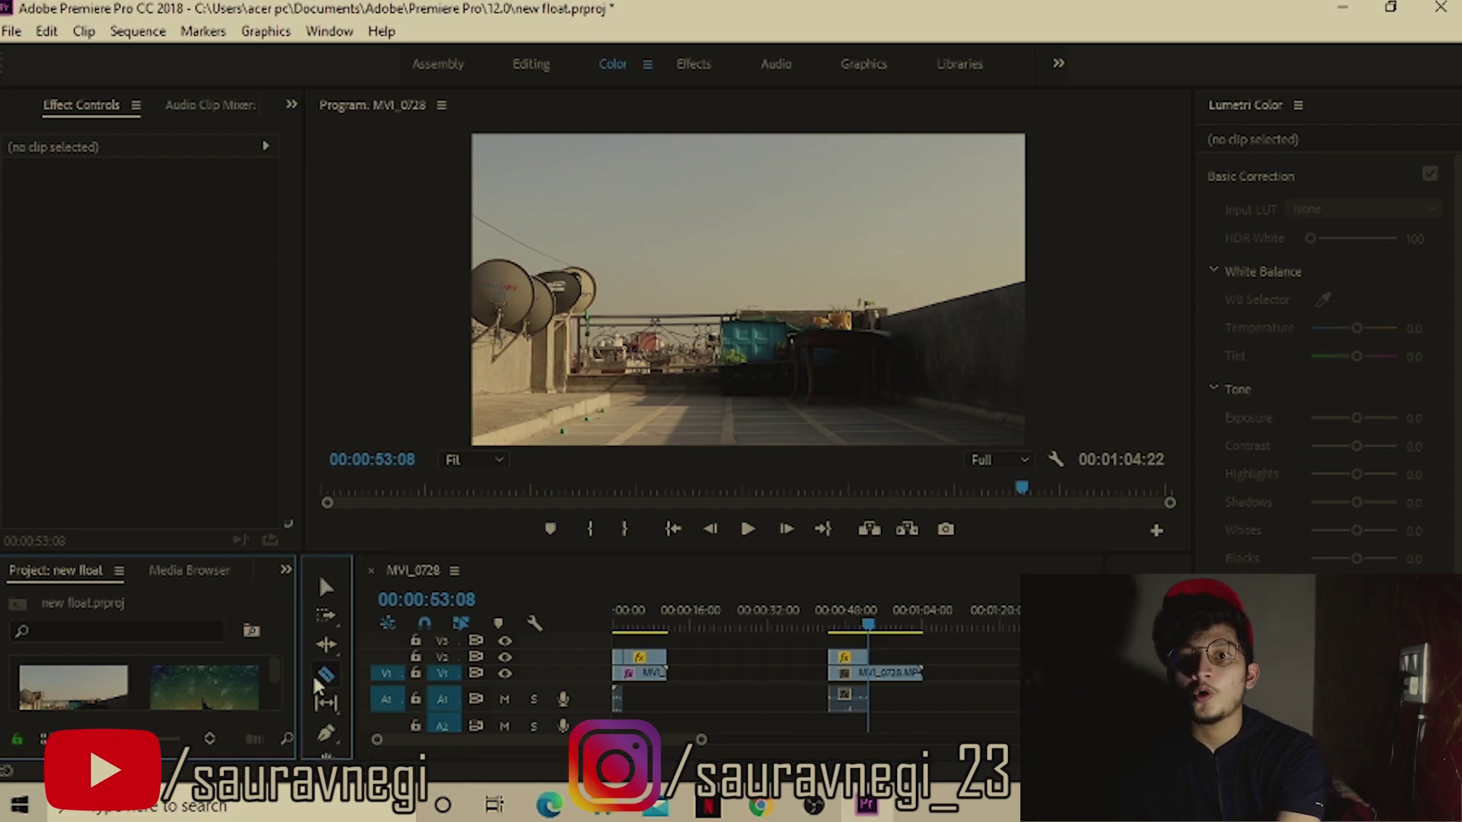
Cut V1 at the same point, delete its trailing piece, and review the new ending.
{"action": "left_click", "coordinate": [326, 674]}
{"action": "left_click", "coordinate": [872, 674]}
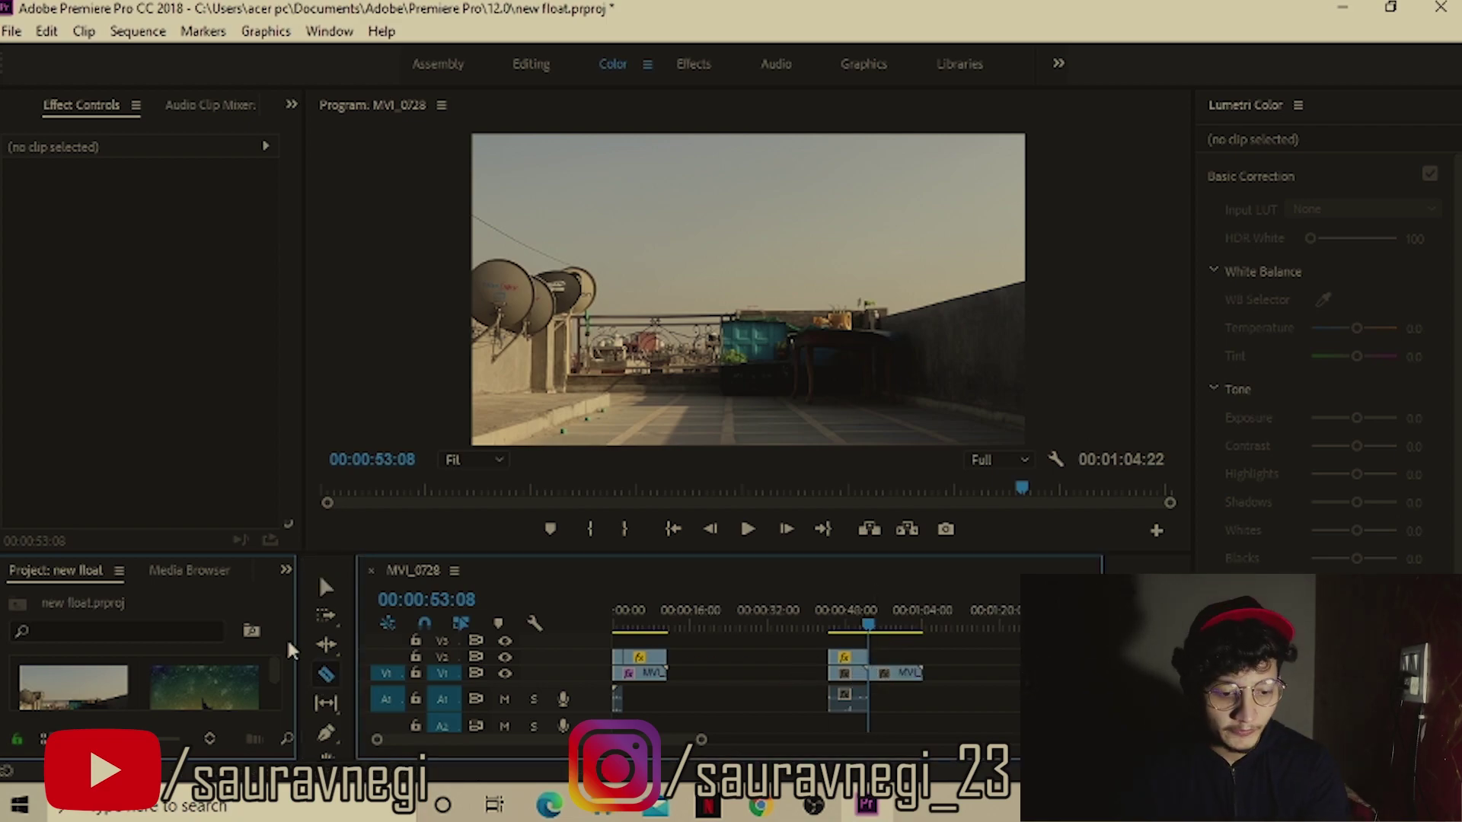
{"action": "left_click", "coordinate": [325, 587]}
{"action": "left_click", "coordinate": [907, 678]}
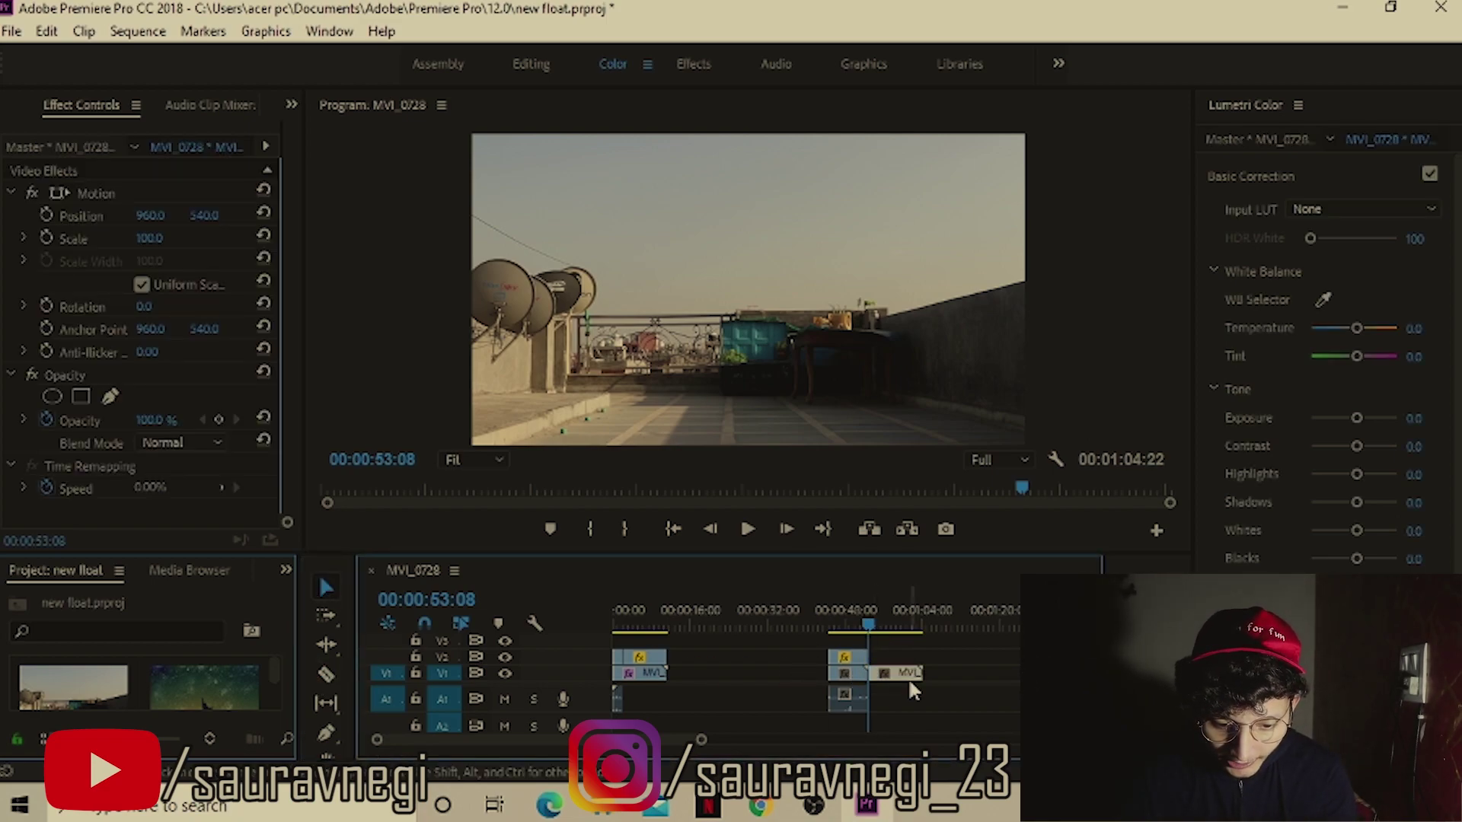
{"action": "key", "text": "Delete"}
{"action": "left_click_drag", "start_coordinate": [869, 618], "coordinate": [850, 619]}
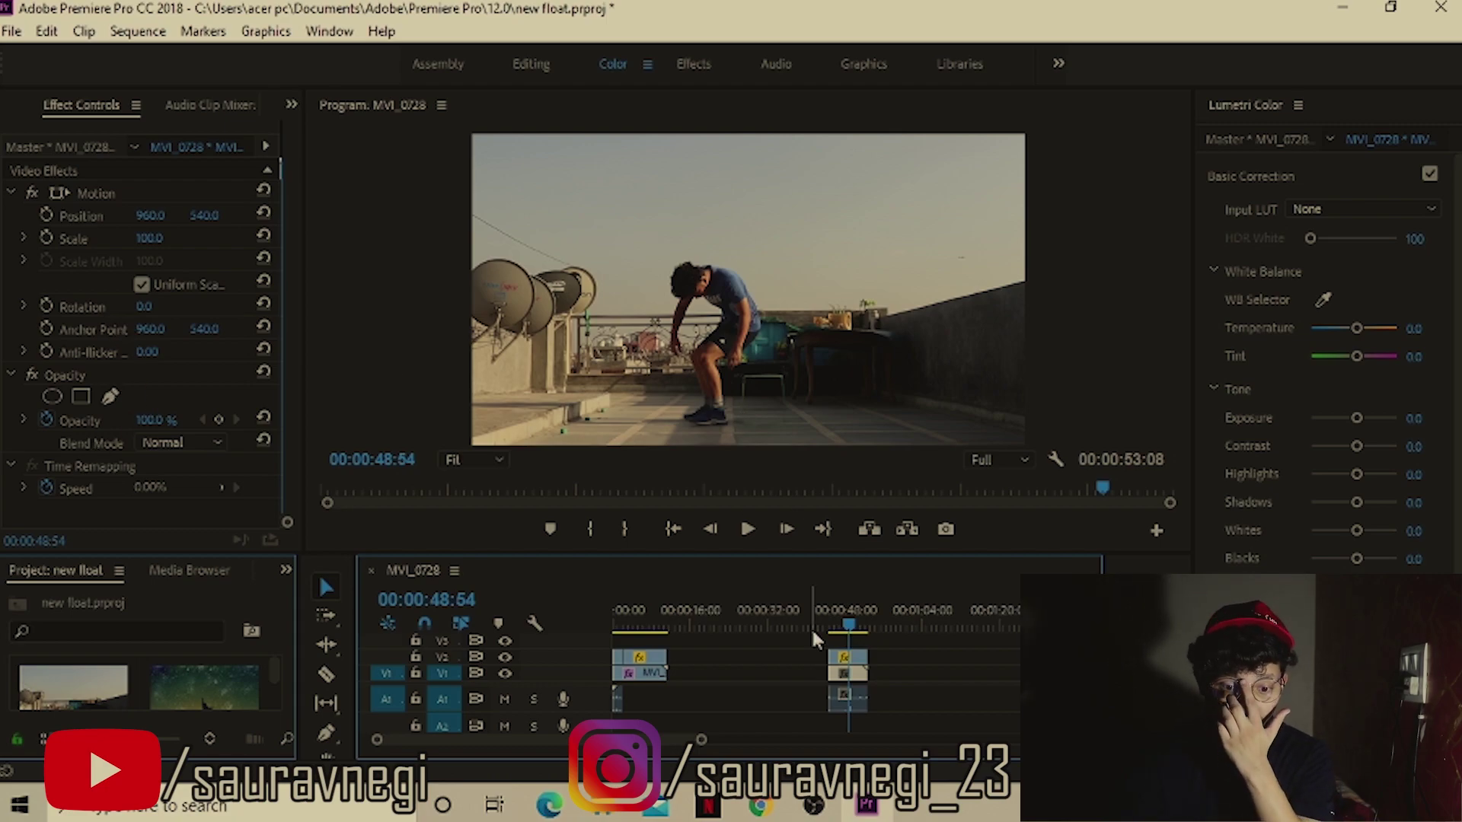
Reopen Effect Controls for the upper rooftop clip and select the stool mask.
{"action": "double_click", "coordinate": [859, 661]}
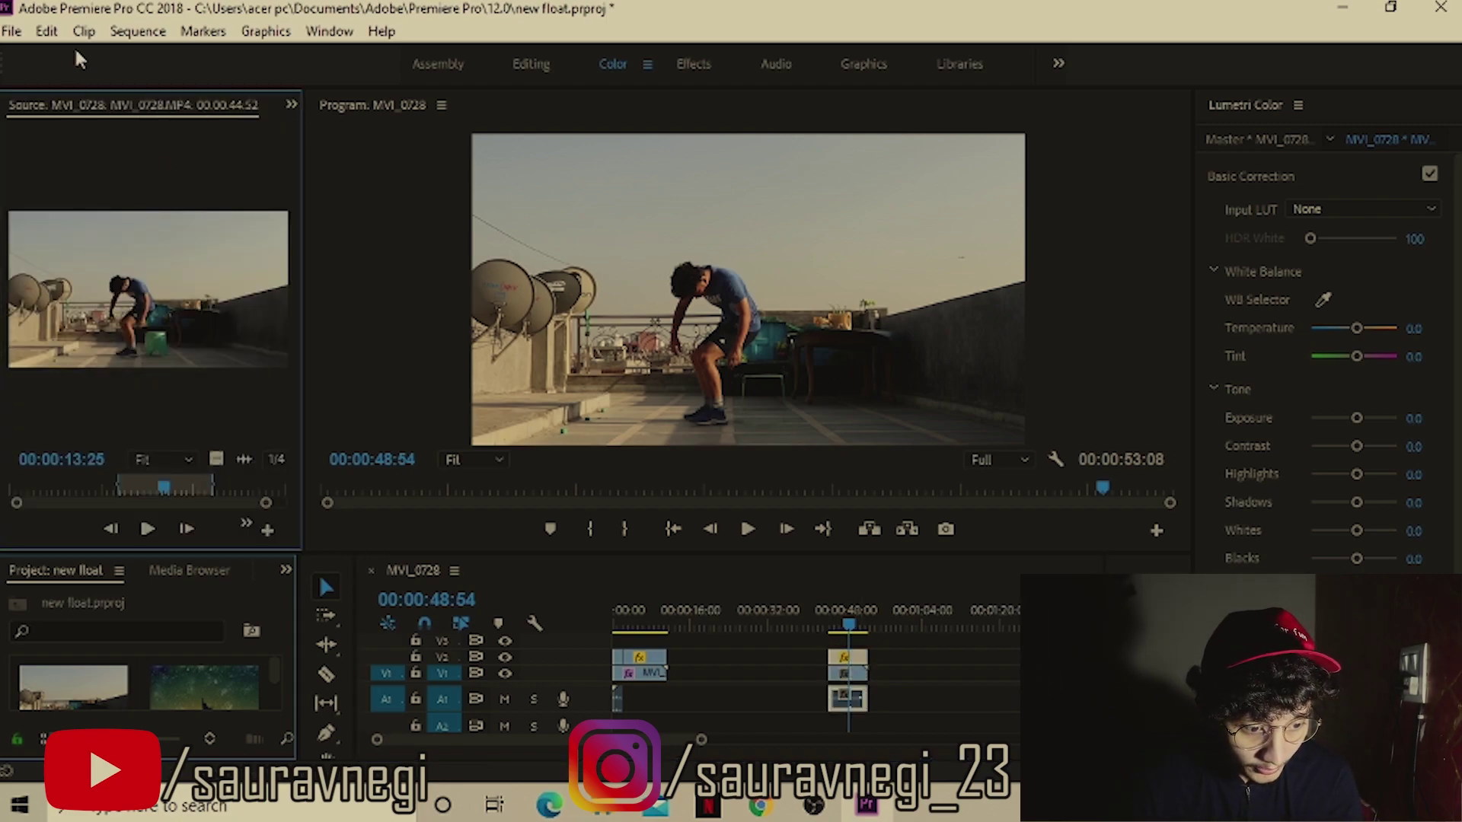
{"action": "left_click", "coordinate": [292, 105]}
{"action": "left_click", "coordinate": [328, 179]}
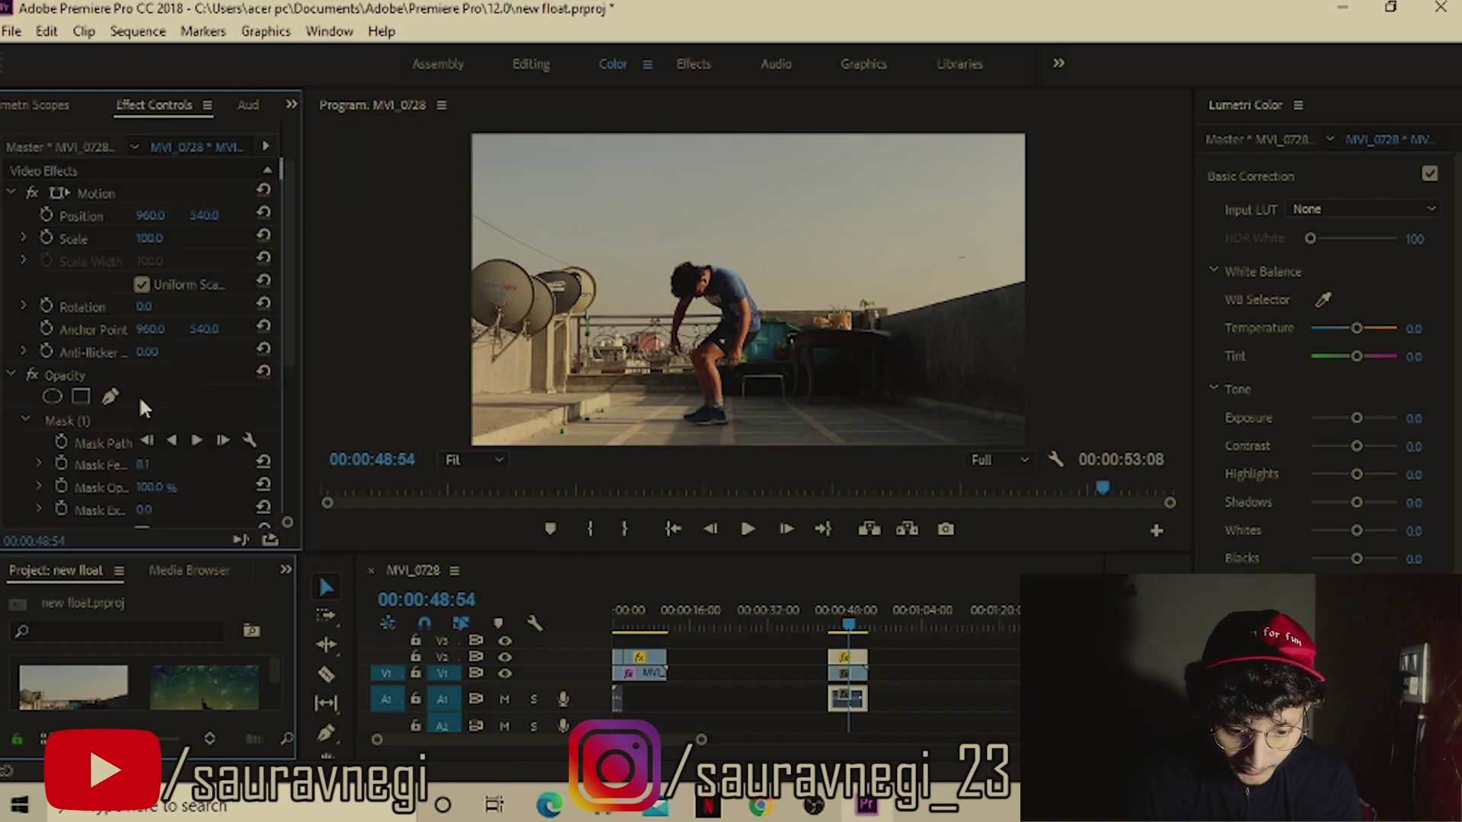
{"action": "left_click", "coordinate": [86, 419]}
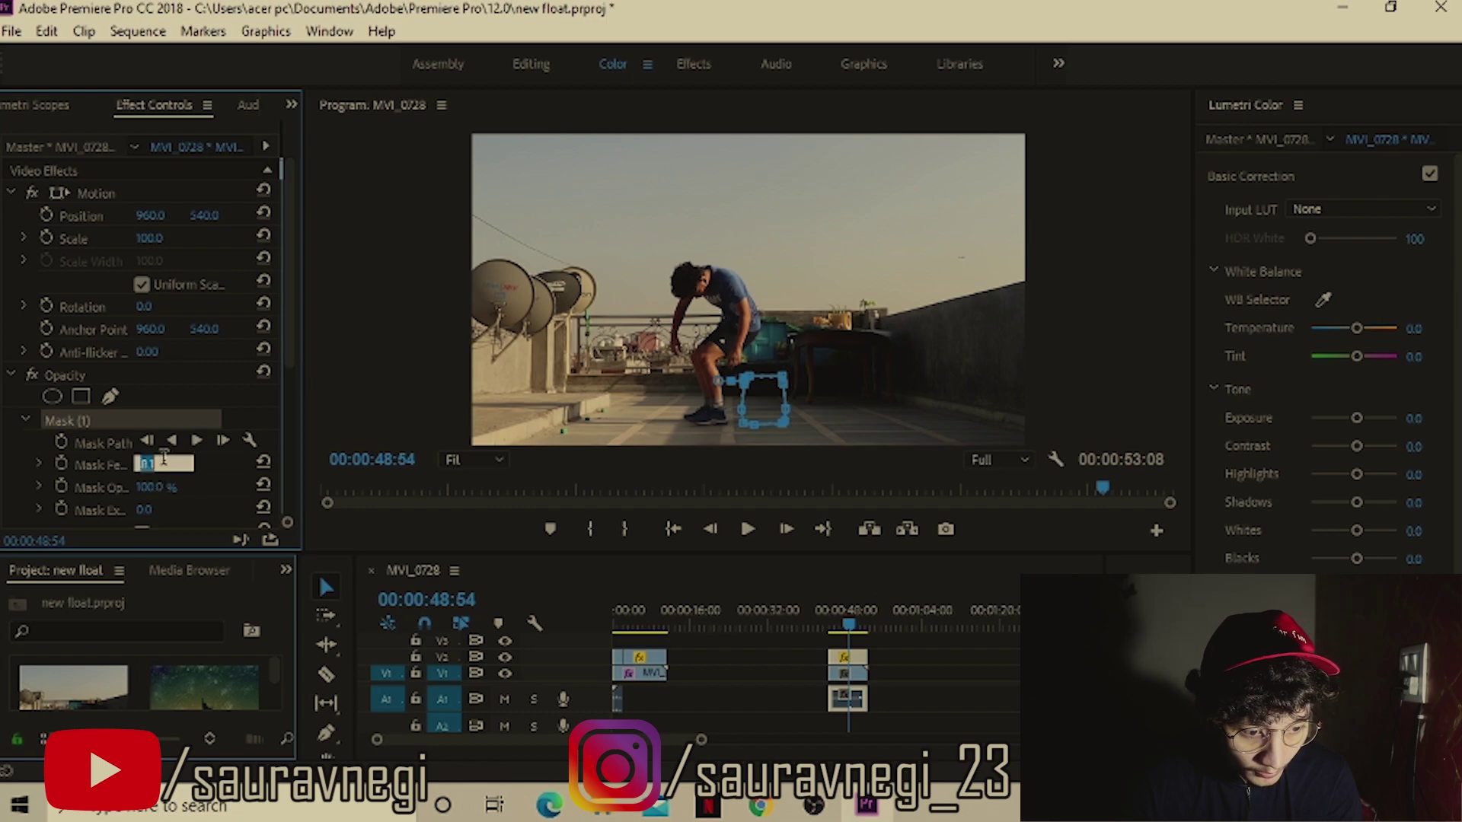
Adjust the Mask Feather value, entering 36.1 then 32.1, before editing Mask Expansion.
{"action": "type", "text": "36.1"}
{"action": "key", "text": "Return"}
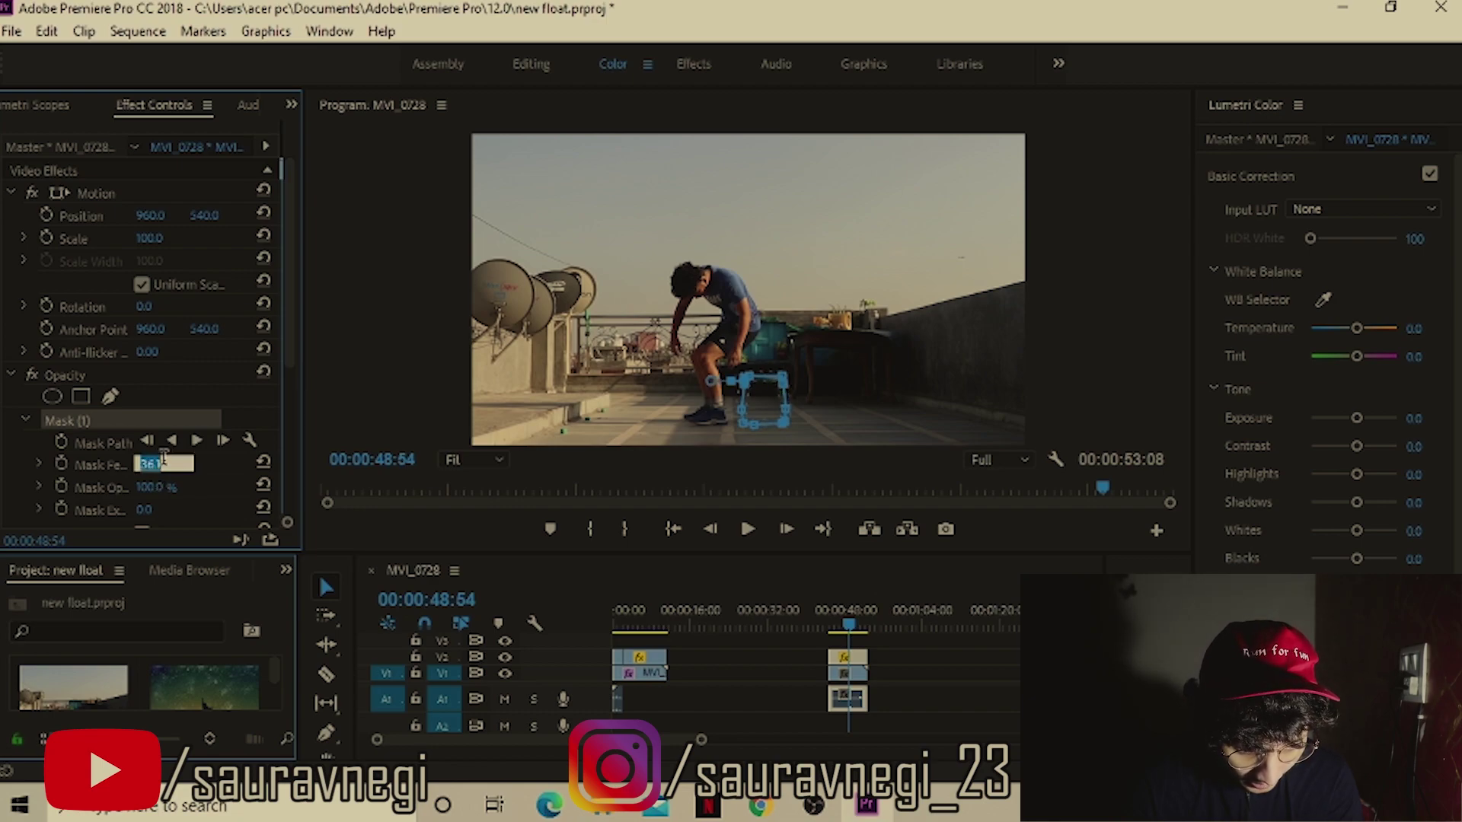
{"action": "type", "text": "32.1"}
{"action": "key", "text": "Return"}
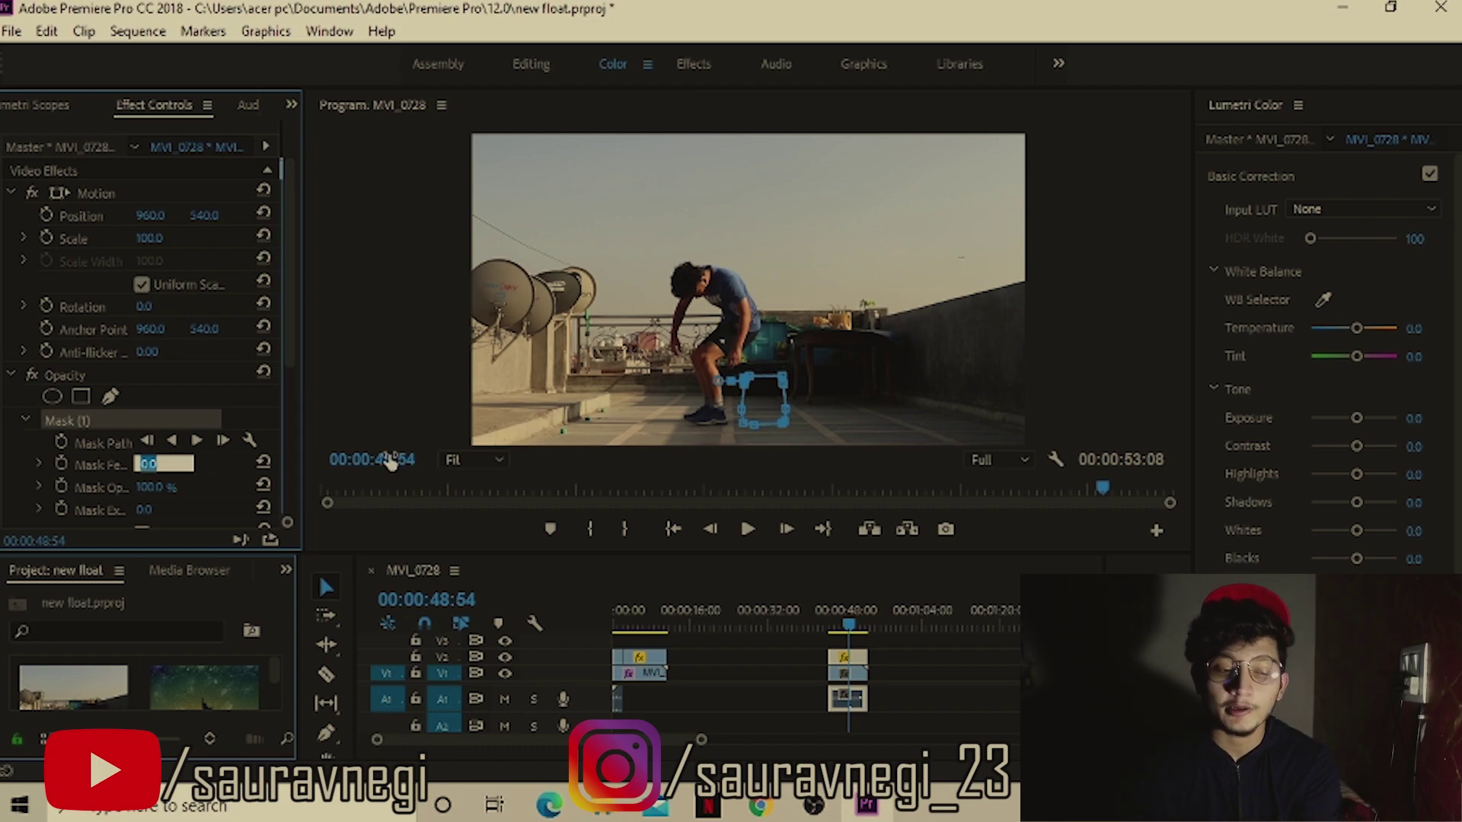
{"action": "left_click", "coordinate": [501, 531]}
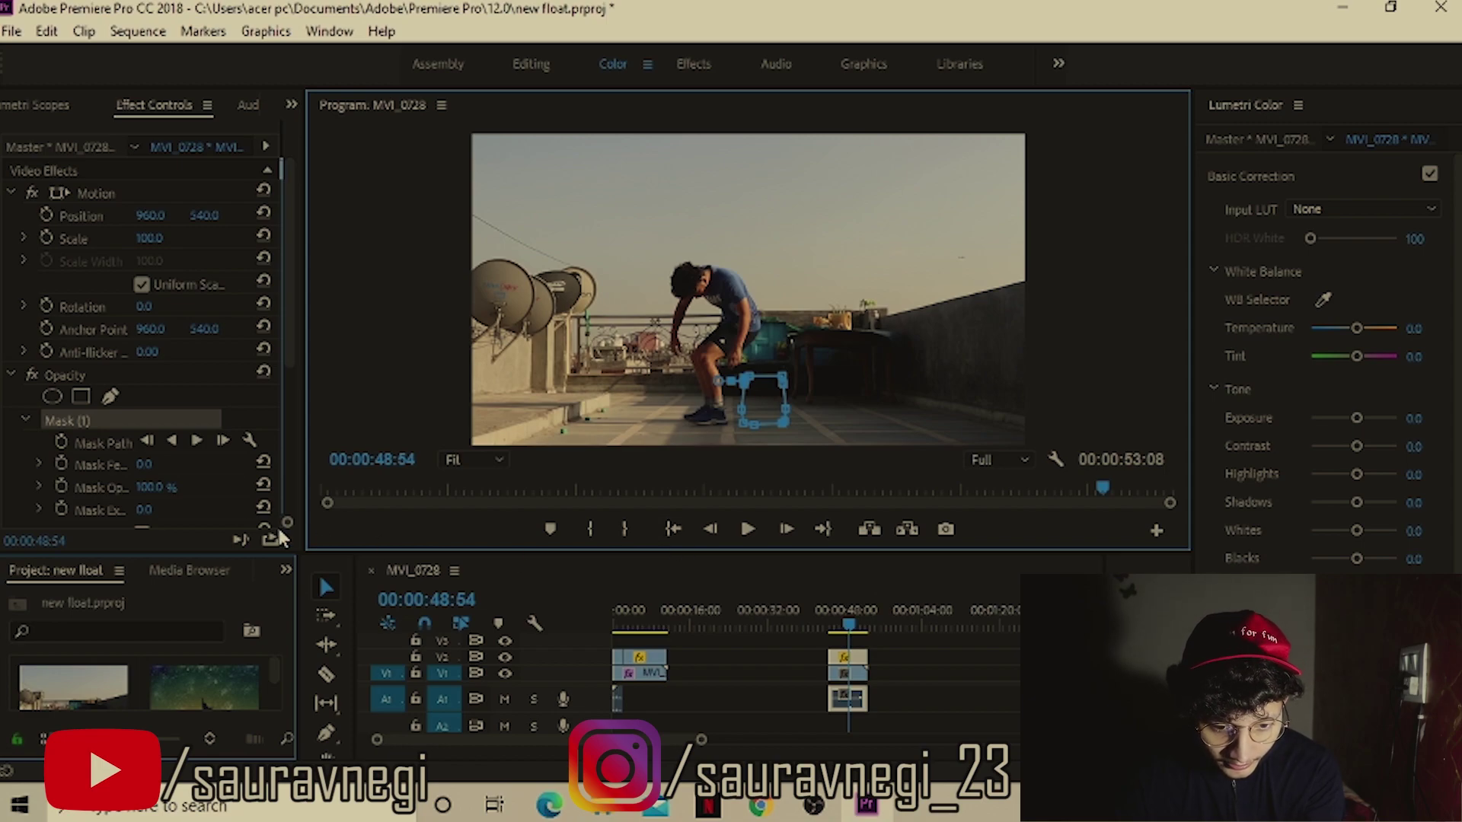
{"action": "left_click", "coordinate": [155, 510]}
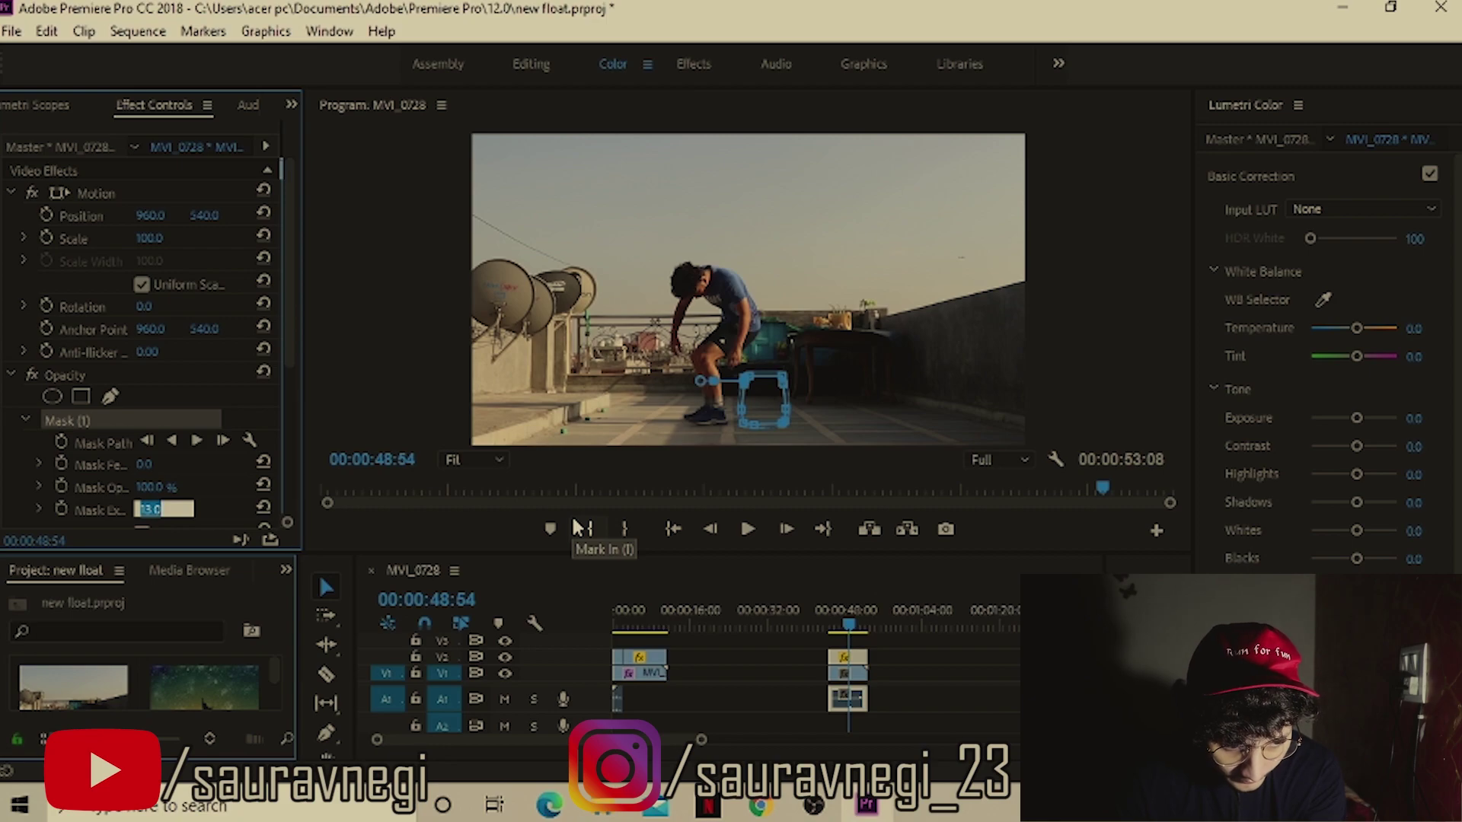
Extend the V4 Adjustment Layer over the levitation clips, rewind, and play full-window.
{"action": "left_click", "coordinate": [860, 680]}
{"action": "mouse_move", "coordinate": [849, 626]}
{"action": "left_mouse_down"}
{"action": "mouse_move", "coordinate": [870, 625]}
{"action": "mouse_move", "coordinate": [848, 639]}
{"action": "left_mouse_up"}
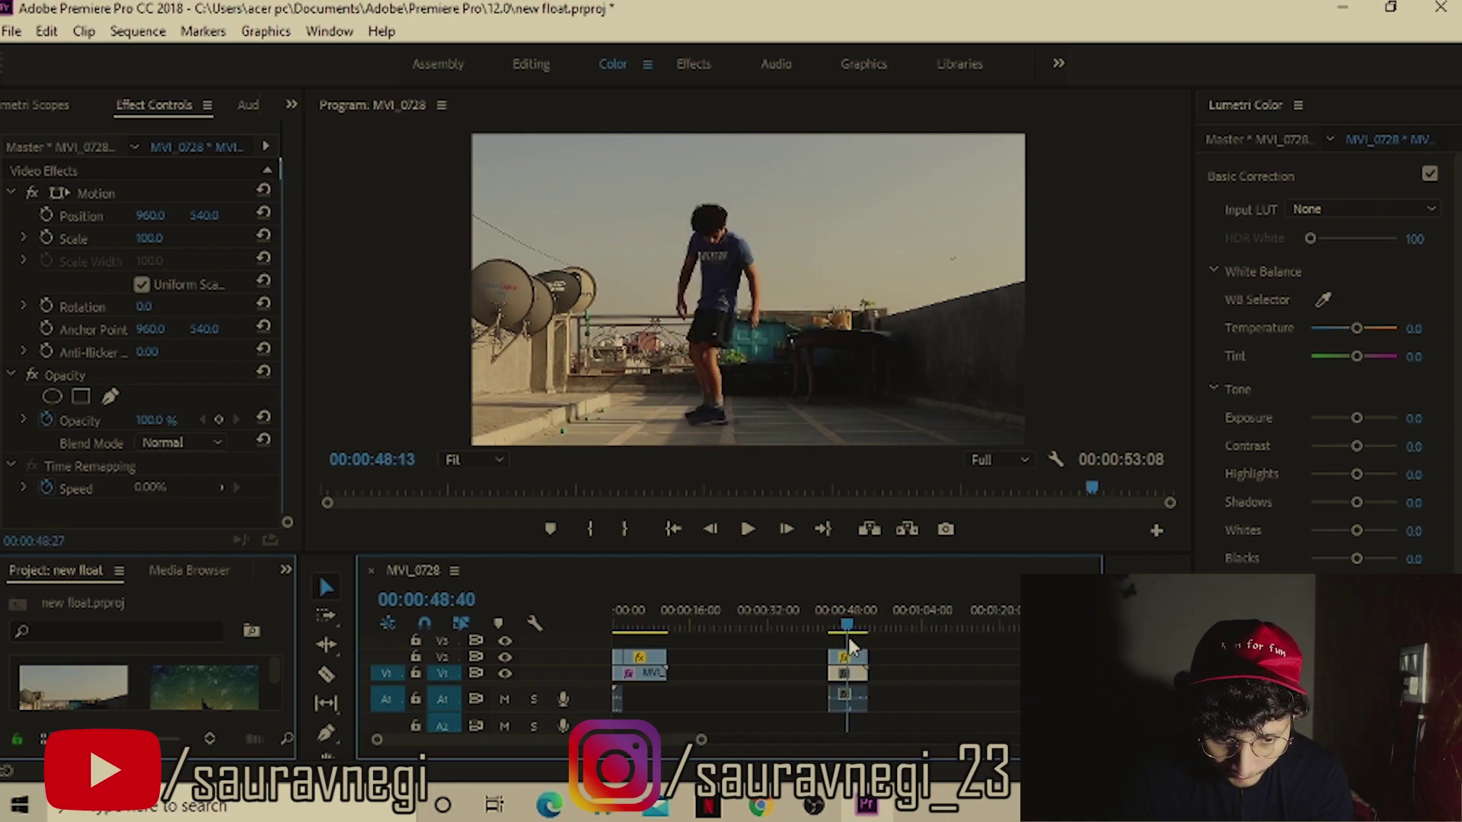
{"action": "left_click_drag", "start_coordinate": [848, 638], "coordinate": [856, 638]}
{"action": "mouse_move", "coordinate": [701, 740]}
{"action": "left_mouse_down"}
{"action": "mouse_move", "coordinate": [737, 741]}
{"action": "mouse_move", "coordinate": [725, 740]}
{"action": "left_mouse_up"}
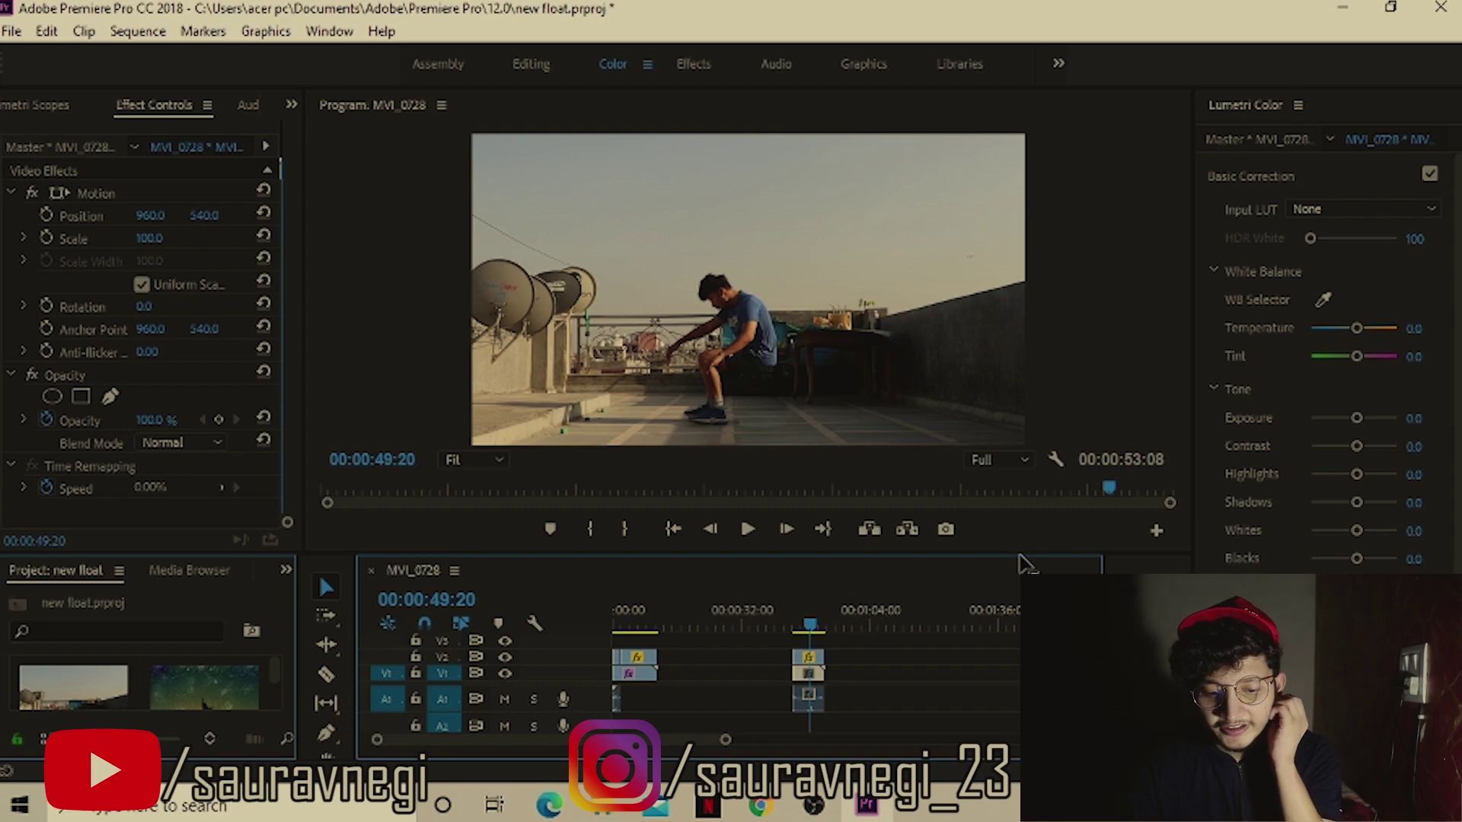
{"action": "left_click_drag", "start_coordinate": [1021, 553], "coordinate": [990, 421]}
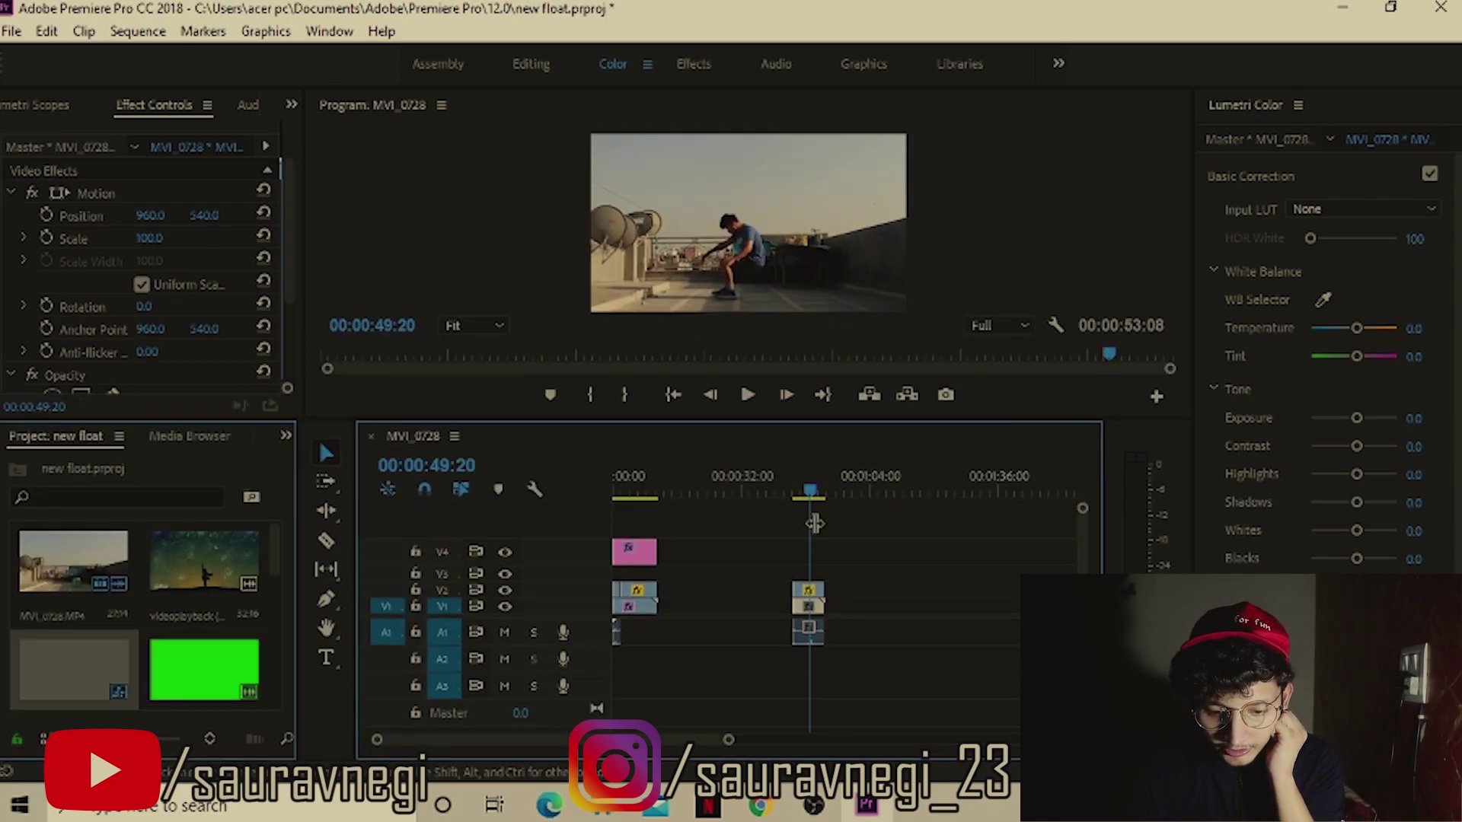
{"action": "left_click_drag", "start_coordinate": [655, 551], "coordinate": [857, 551]}
{"action": "left_click", "coordinate": [804, 492]}
{"action": "left_click_drag", "start_coordinate": [806, 491], "coordinate": [792, 491]}
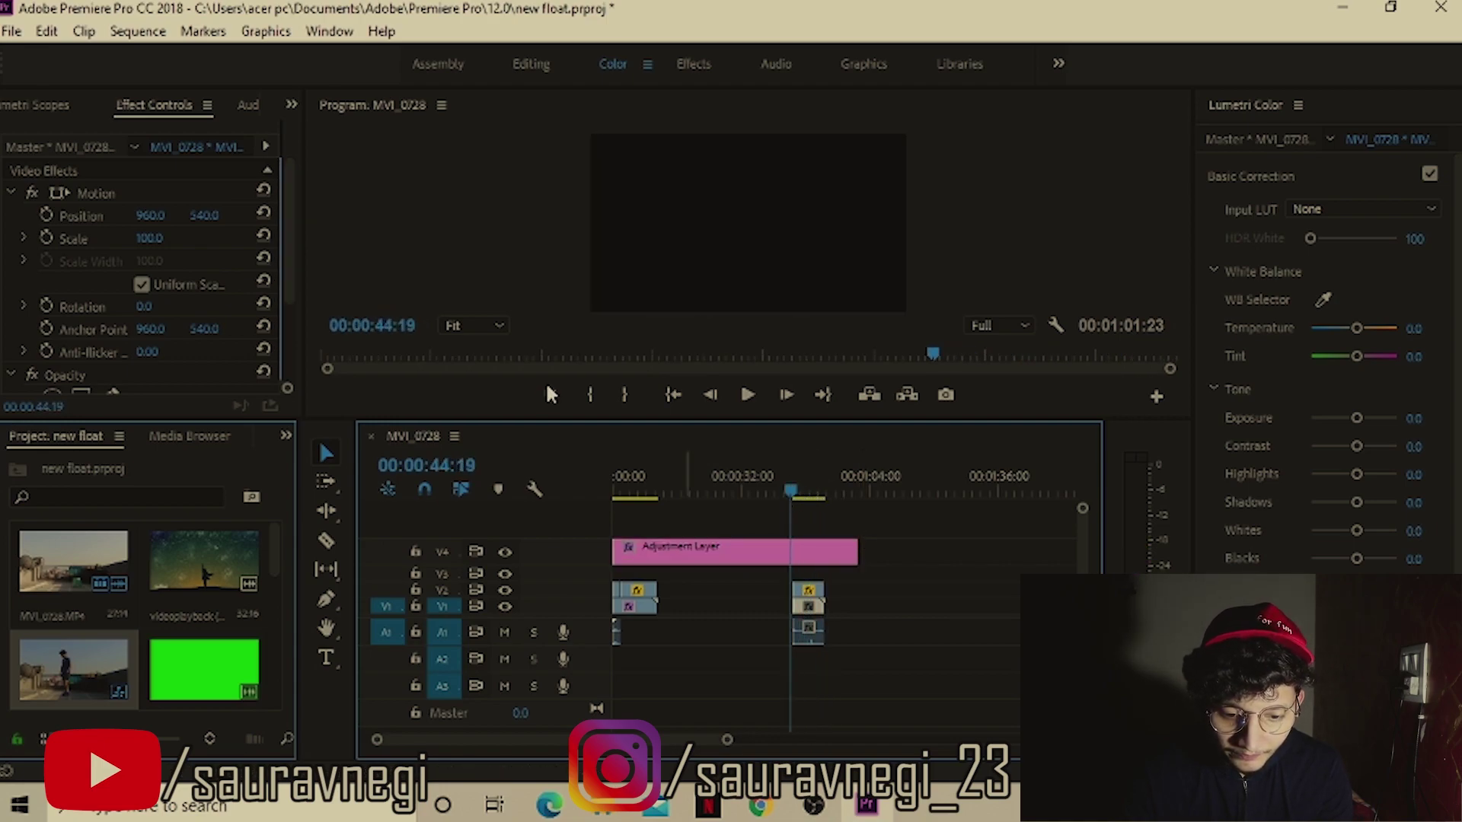
{"action": "key", "text": "grave"}
{"action": "key", "text": "space"}
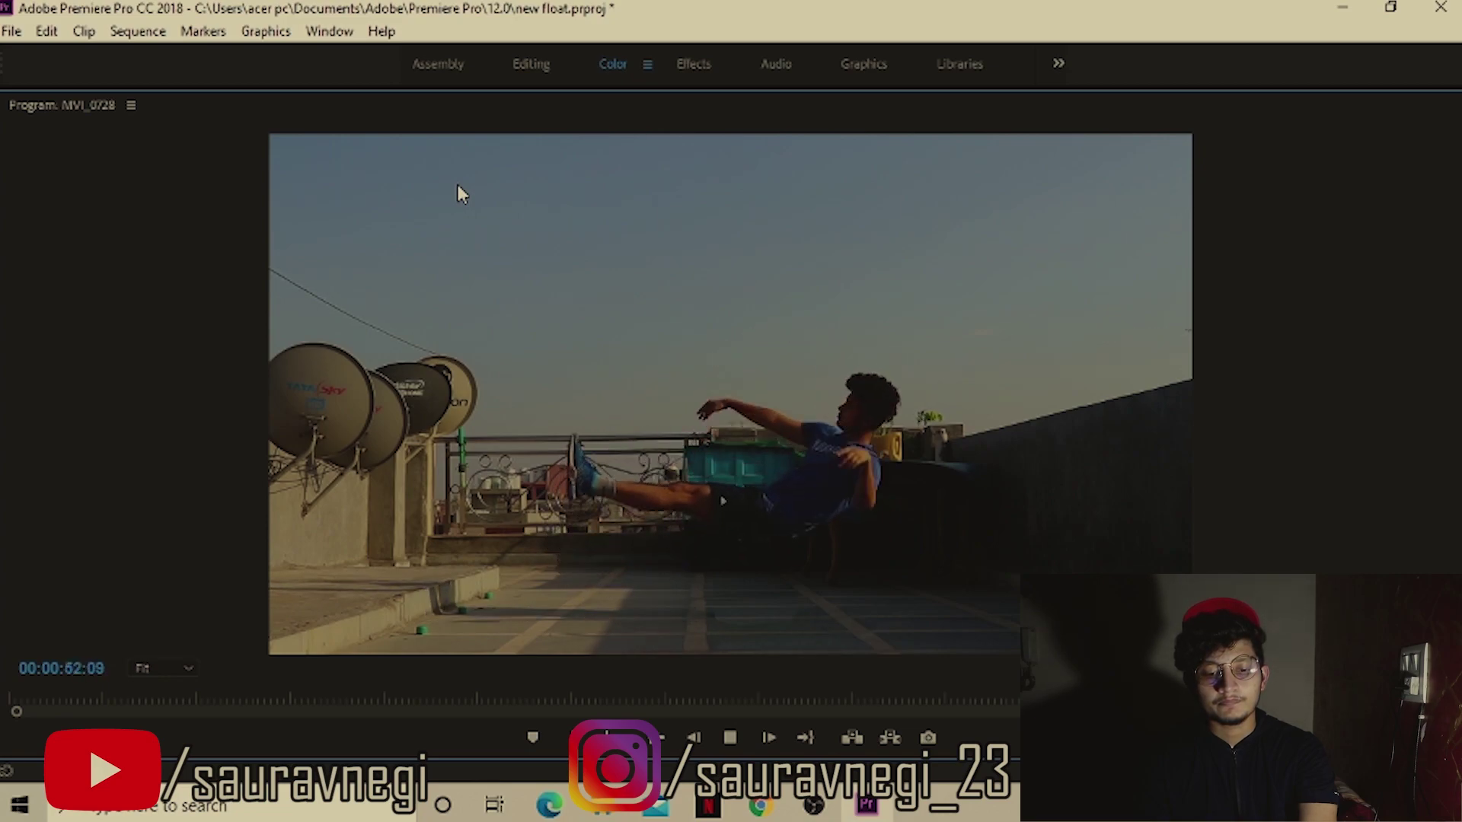
Exit the full-window preview, check the clip's fx list, deselect, and zoom the timeline in.
{"action": "key", "text": "alt+space"}
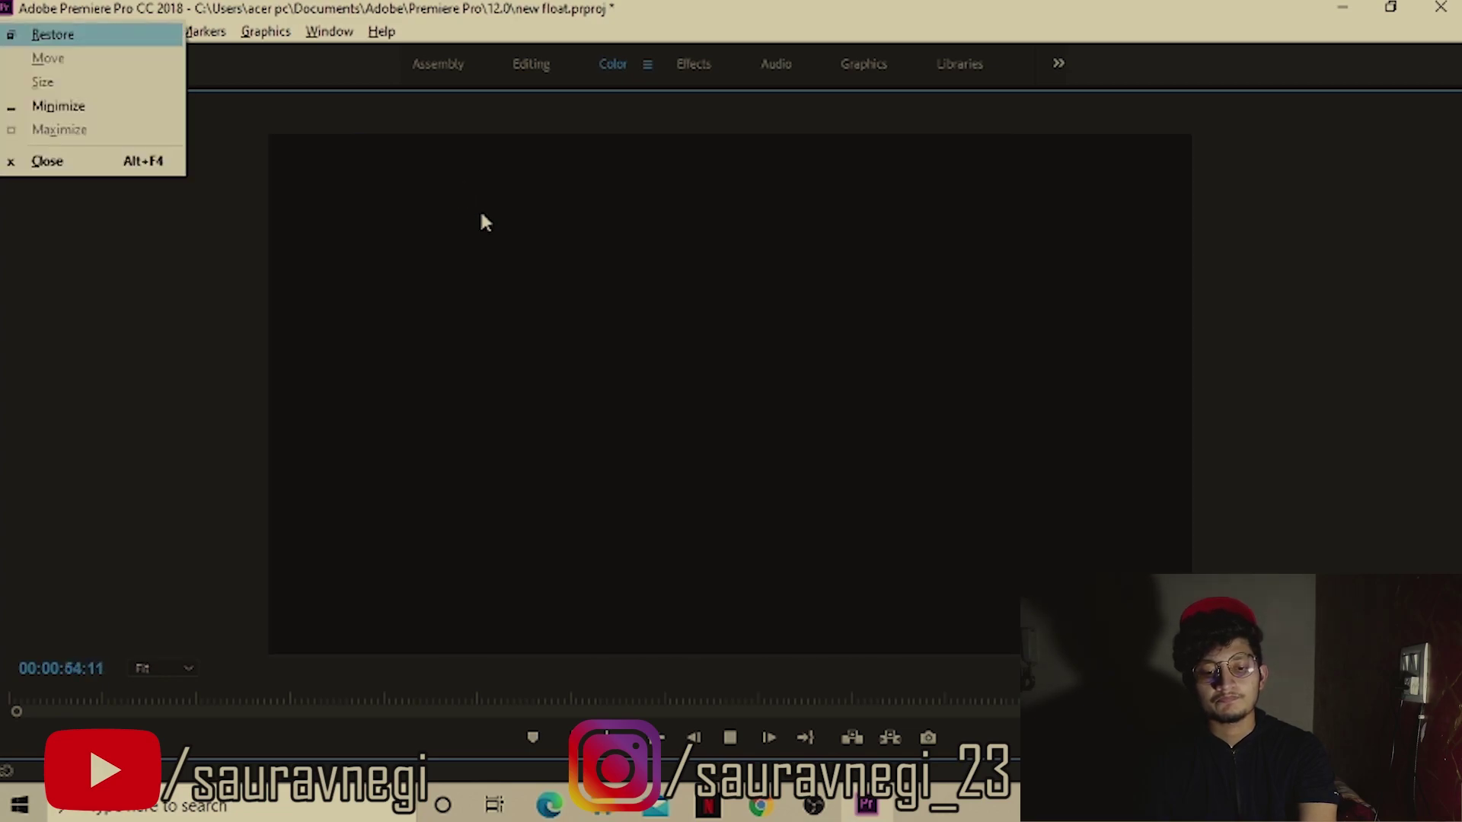
{"action": "key", "text": "Escape"}
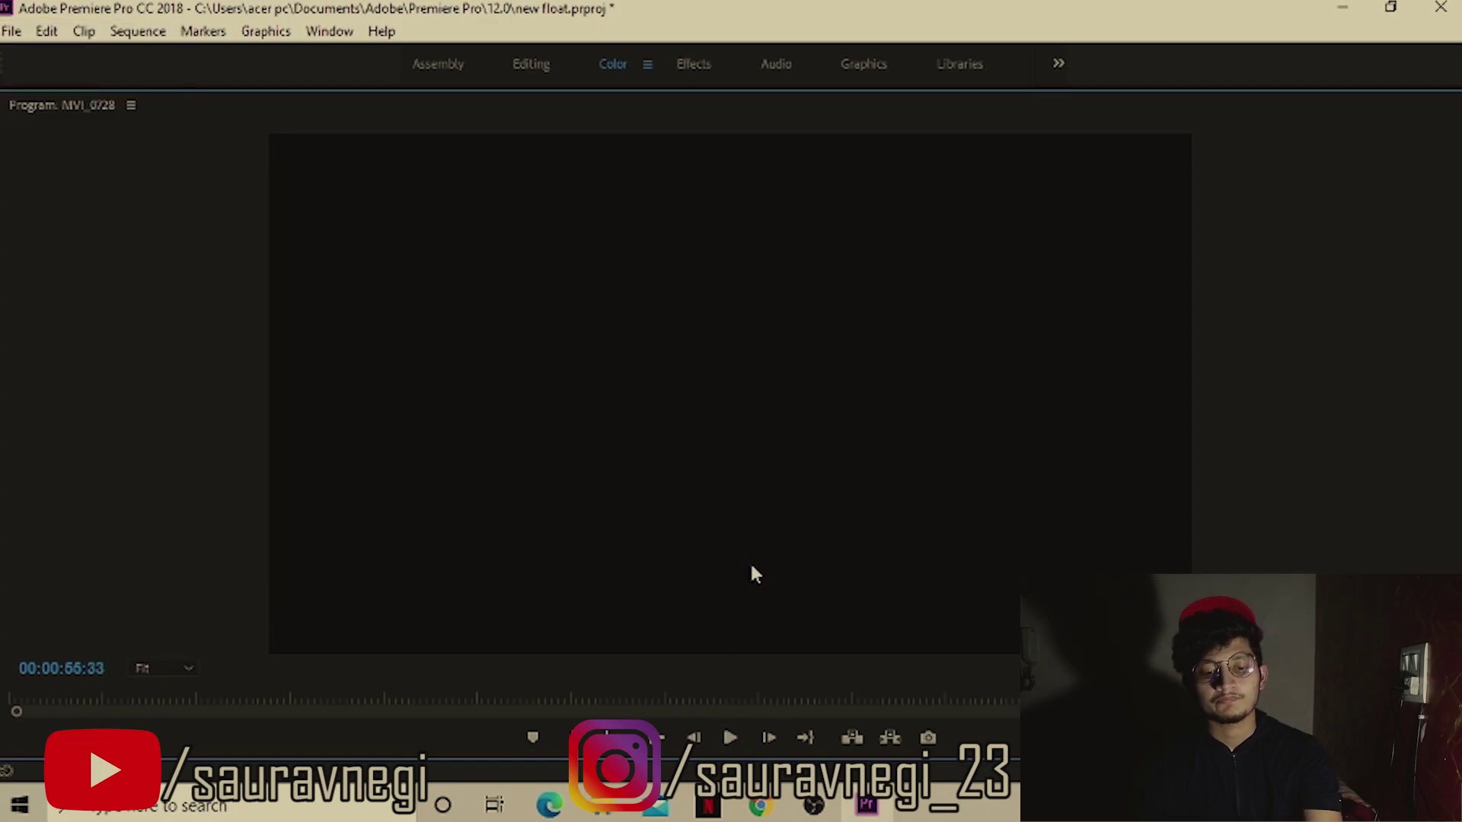
{"action": "key", "text": "grave"}
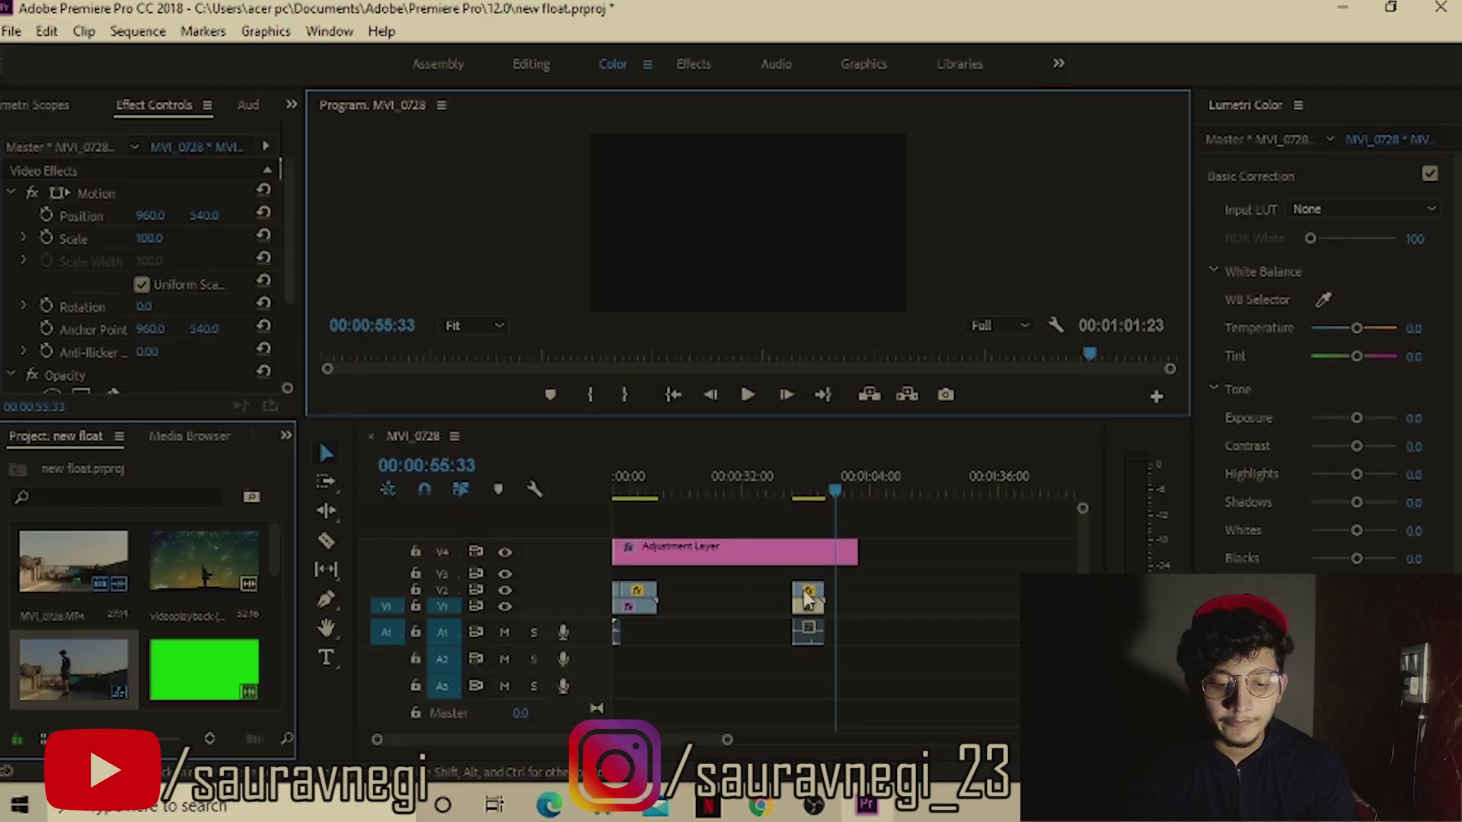
{"action": "left_click", "coordinate": [808, 594]}
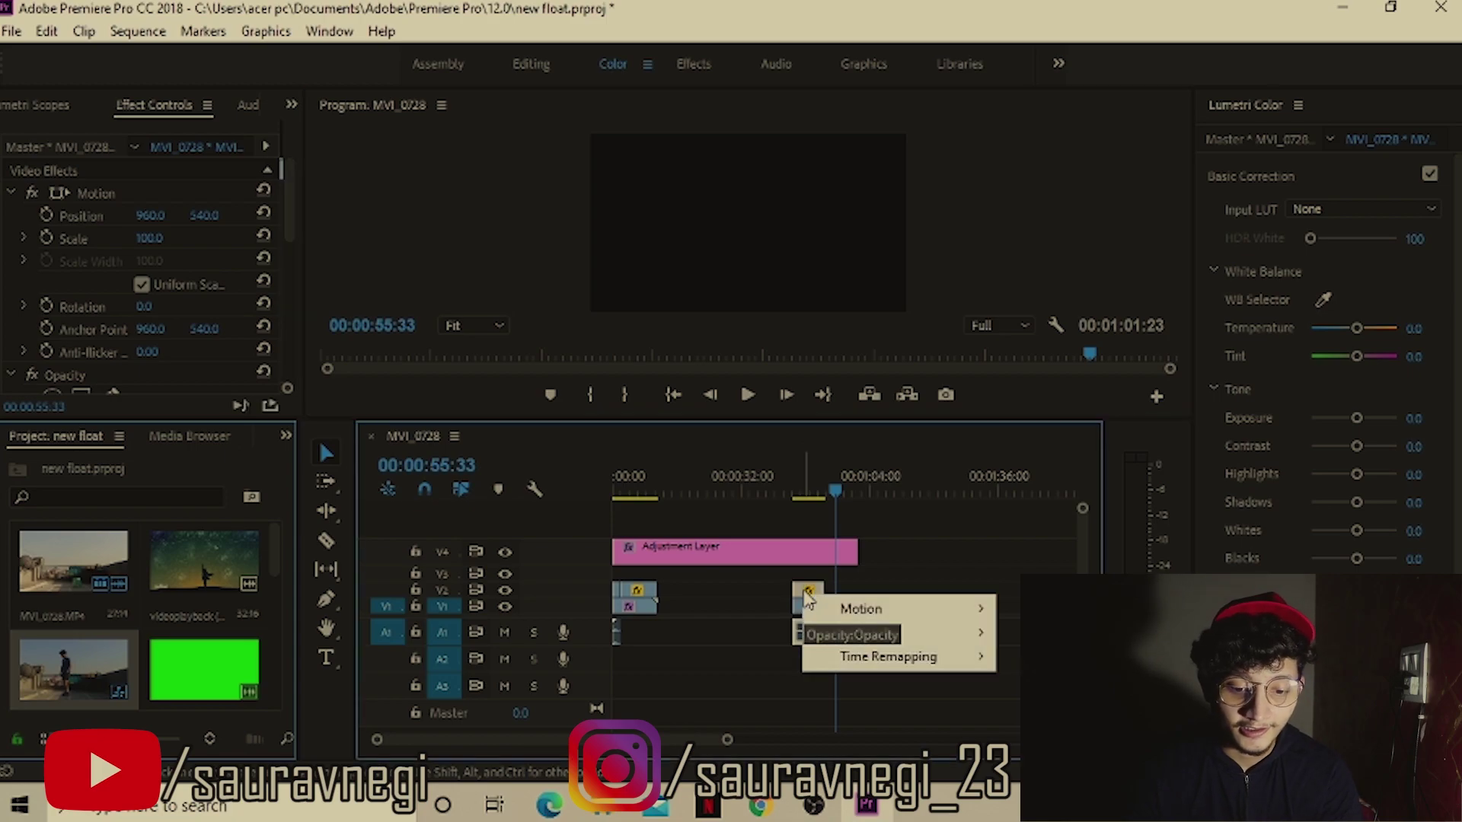
{"action": "left_click", "coordinate": [756, 587]}
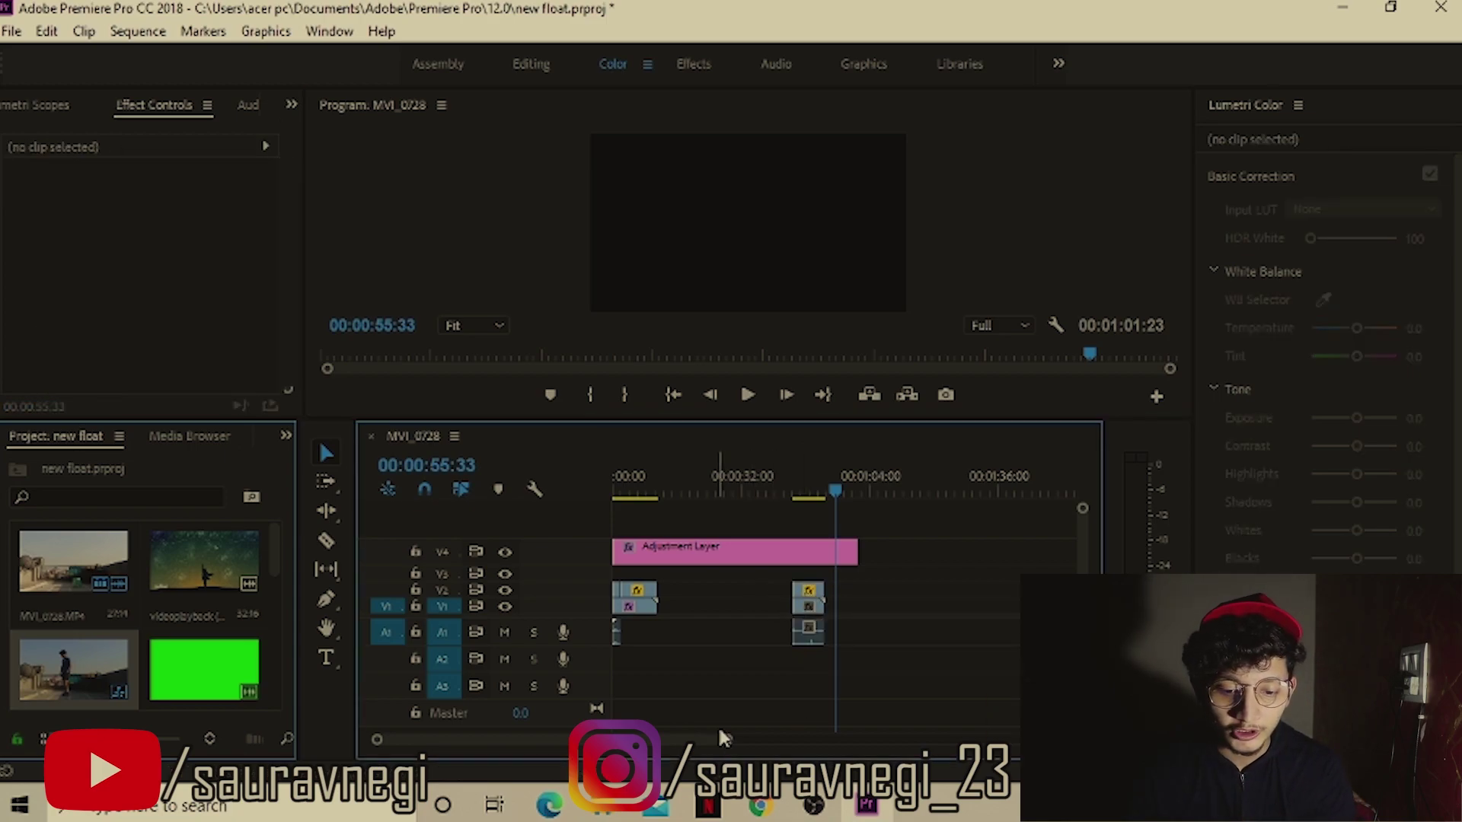
{"action": "key", "text": "="}
Find where the float begins and split the V2 clip at 00:00:49:19.
{"action": "left_click_drag", "start_coordinate": [825, 480], "coordinate": [733, 481]}
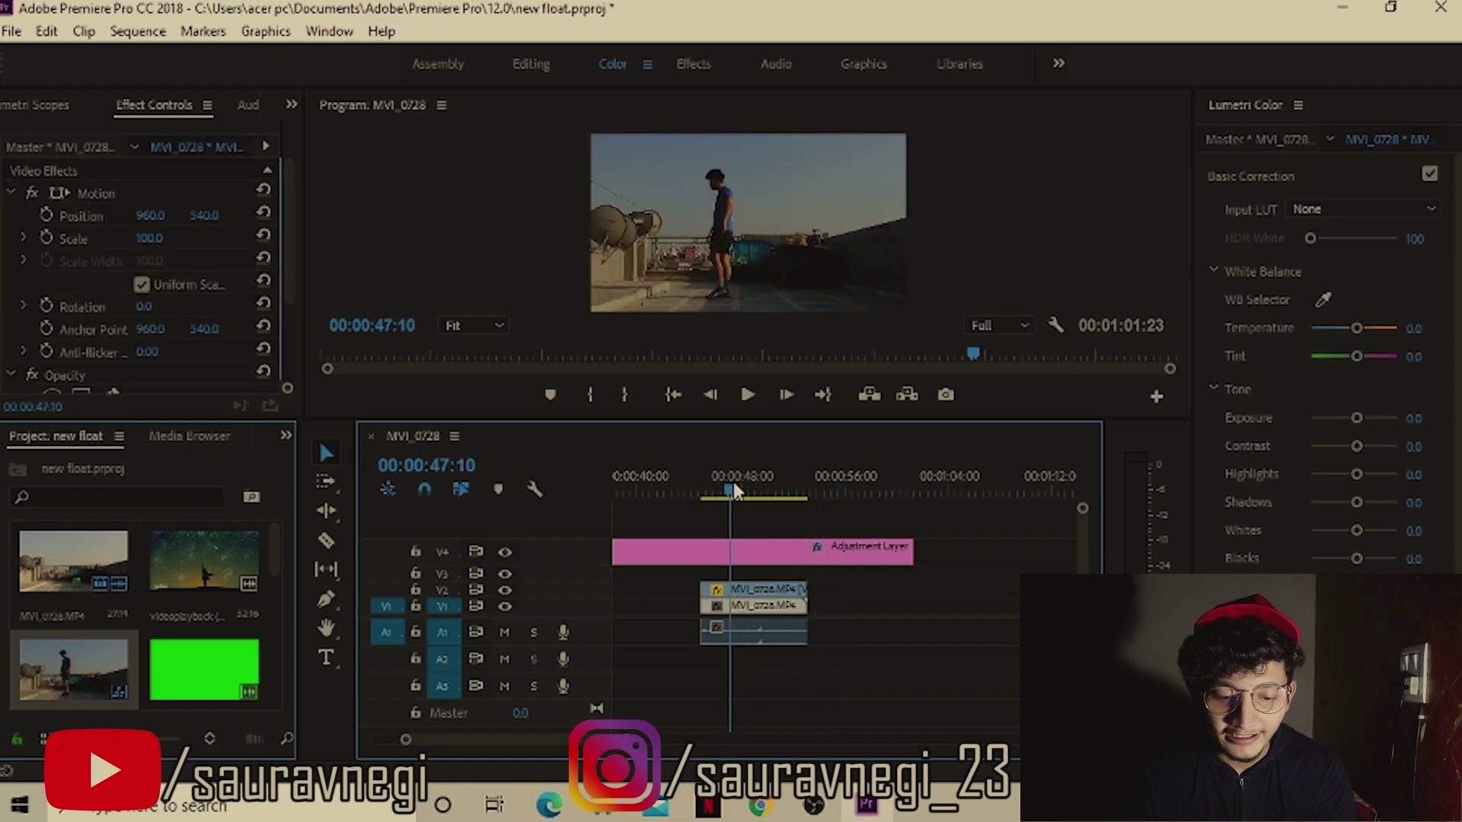
{"action": "left_click_drag", "start_coordinate": [733, 481], "coordinate": [759, 479]}
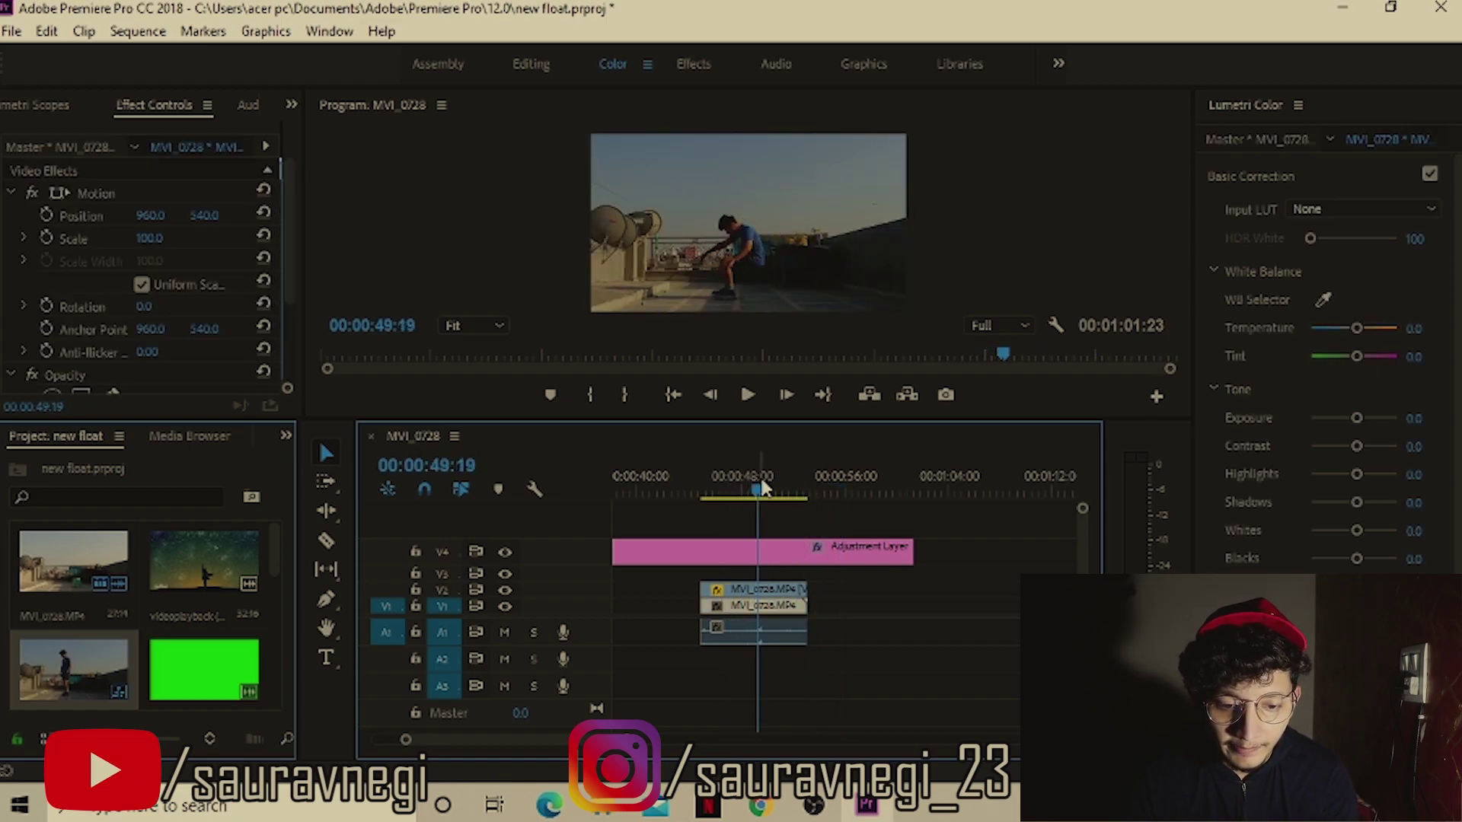
{"action": "left_click", "coordinate": [326, 542]}
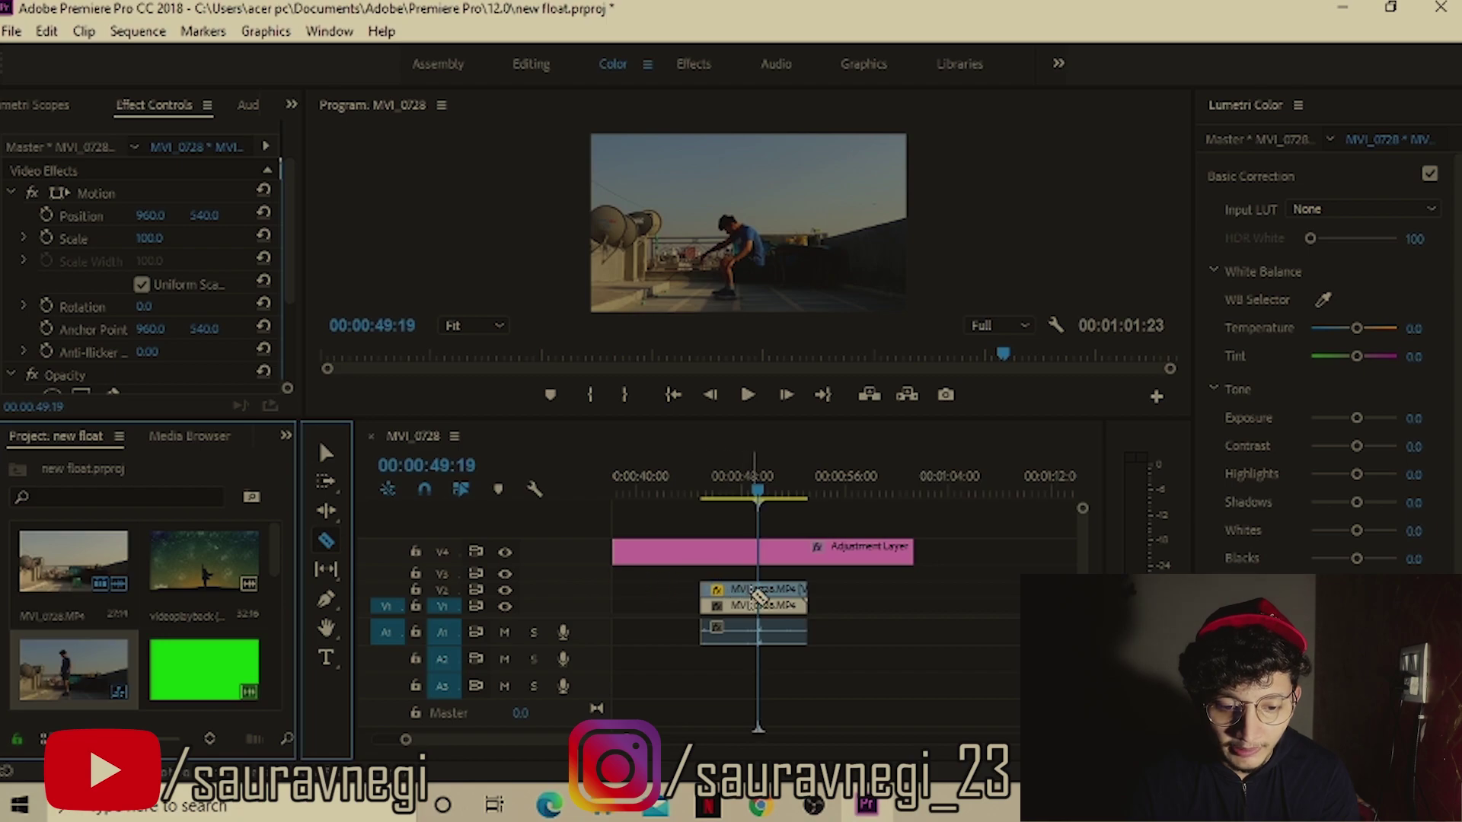
{"action": "left_click", "coordinate": [759, 598]}
{"action": "key", "text": "v"}
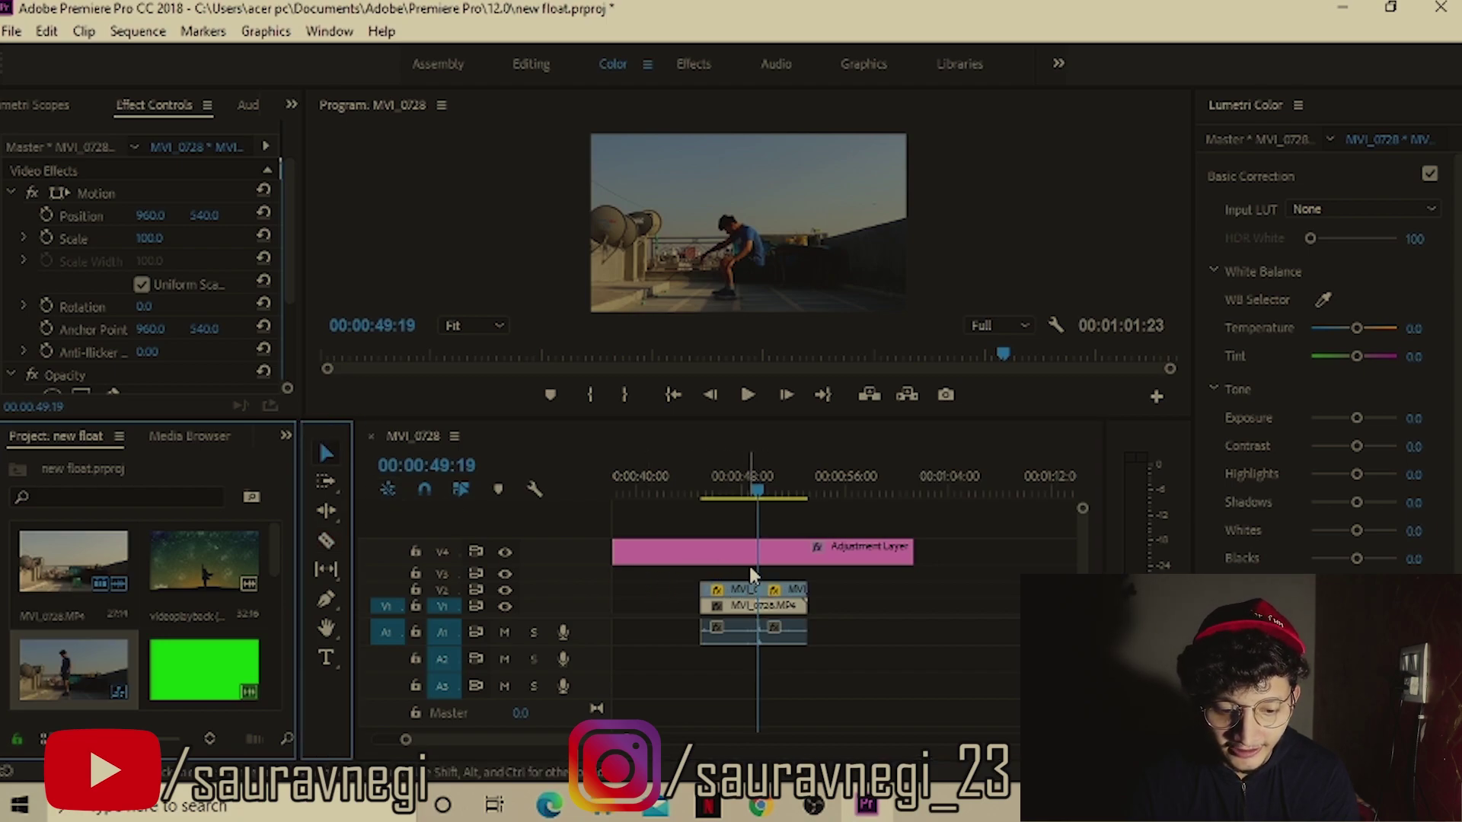
Slow the later V2 piece to 50% speed and extend the V1 clip to match.
{"action": "right_click", "coordinate": [792, 594]}
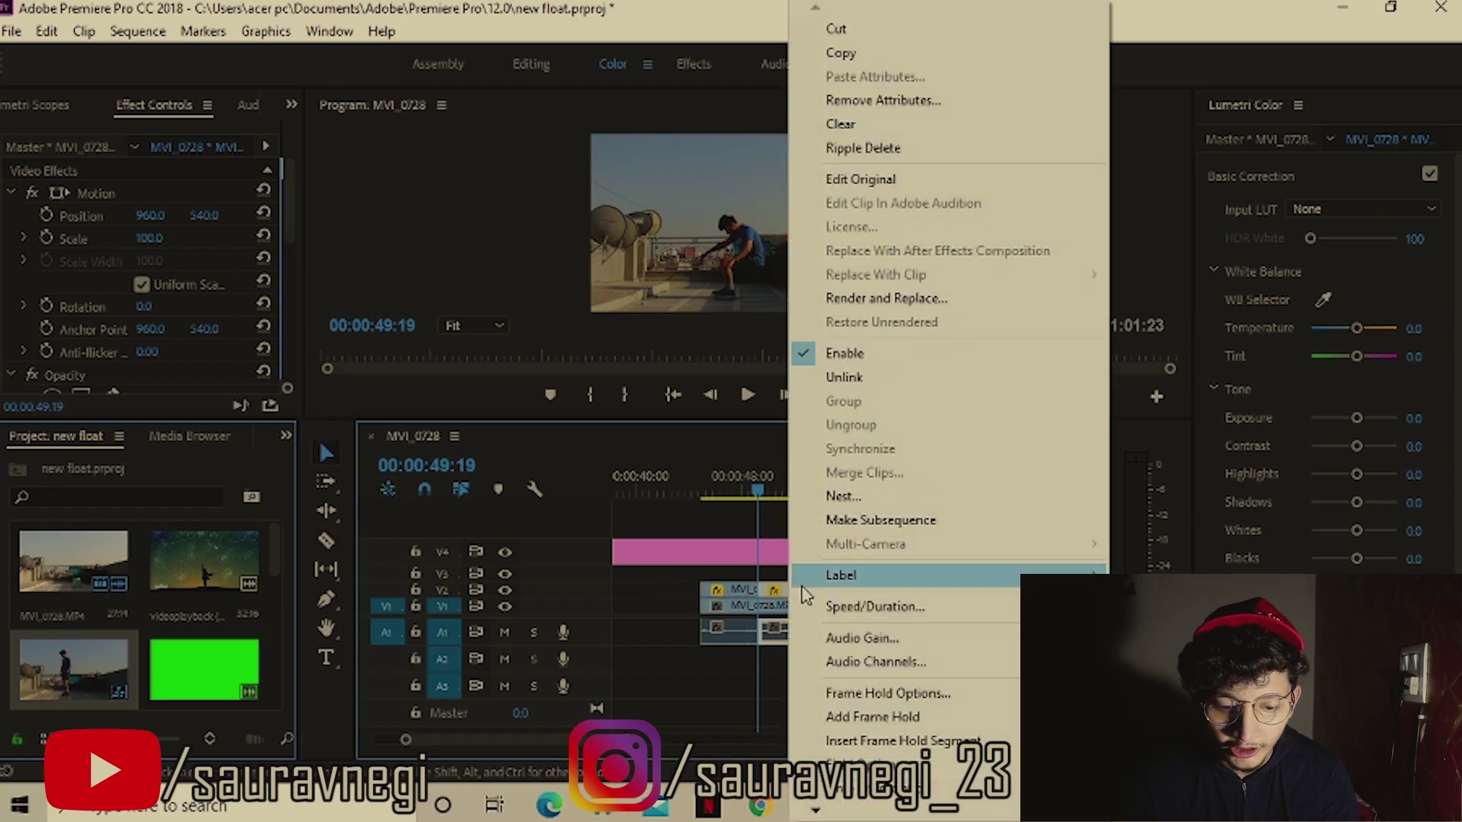
{"action": "left_click", "coordinate": [876, 607]}
{"action": "type", "text": "50"}
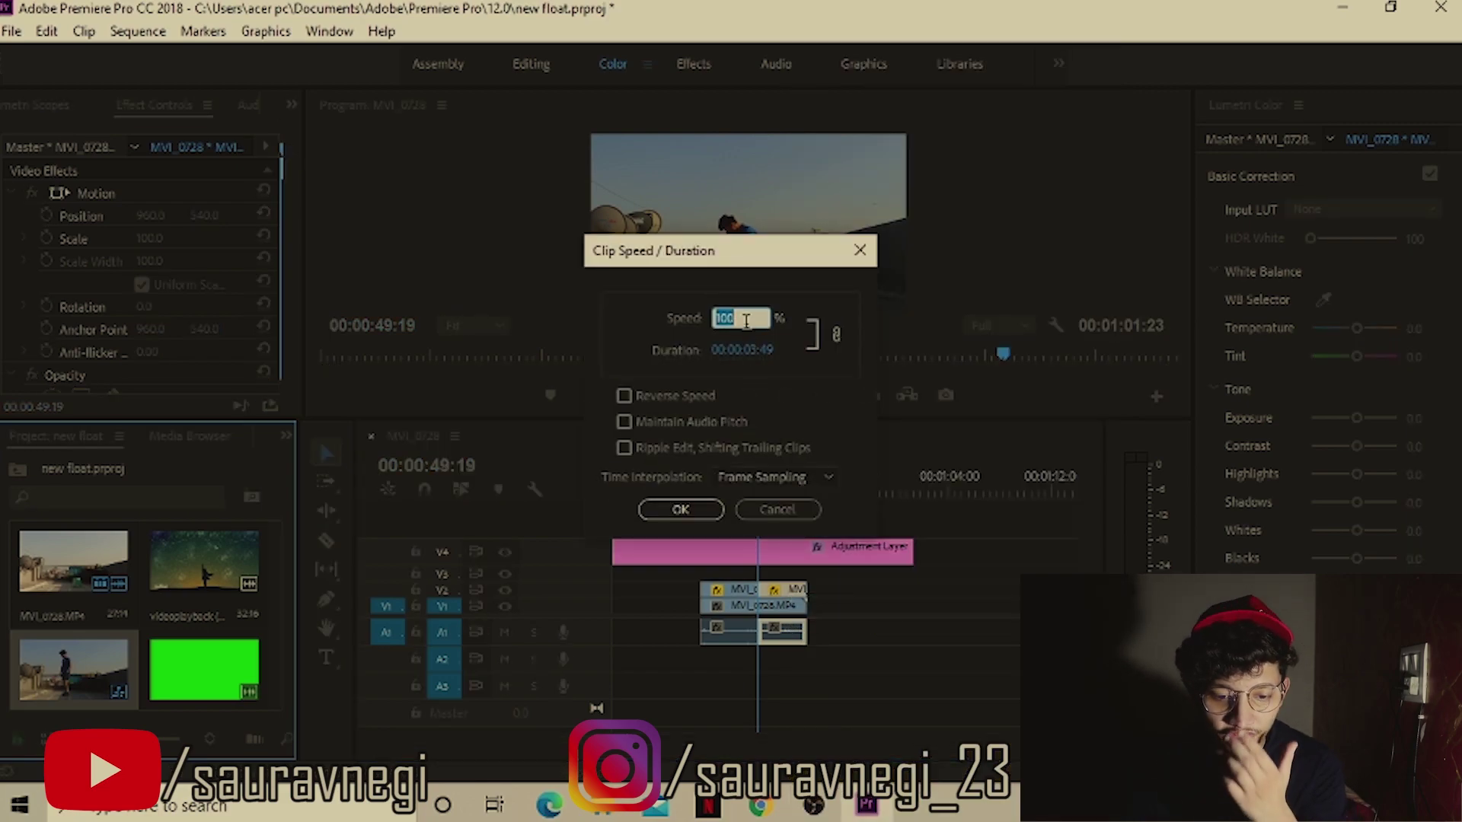
{"action": "left_click", "coordinate": [711, 509]}
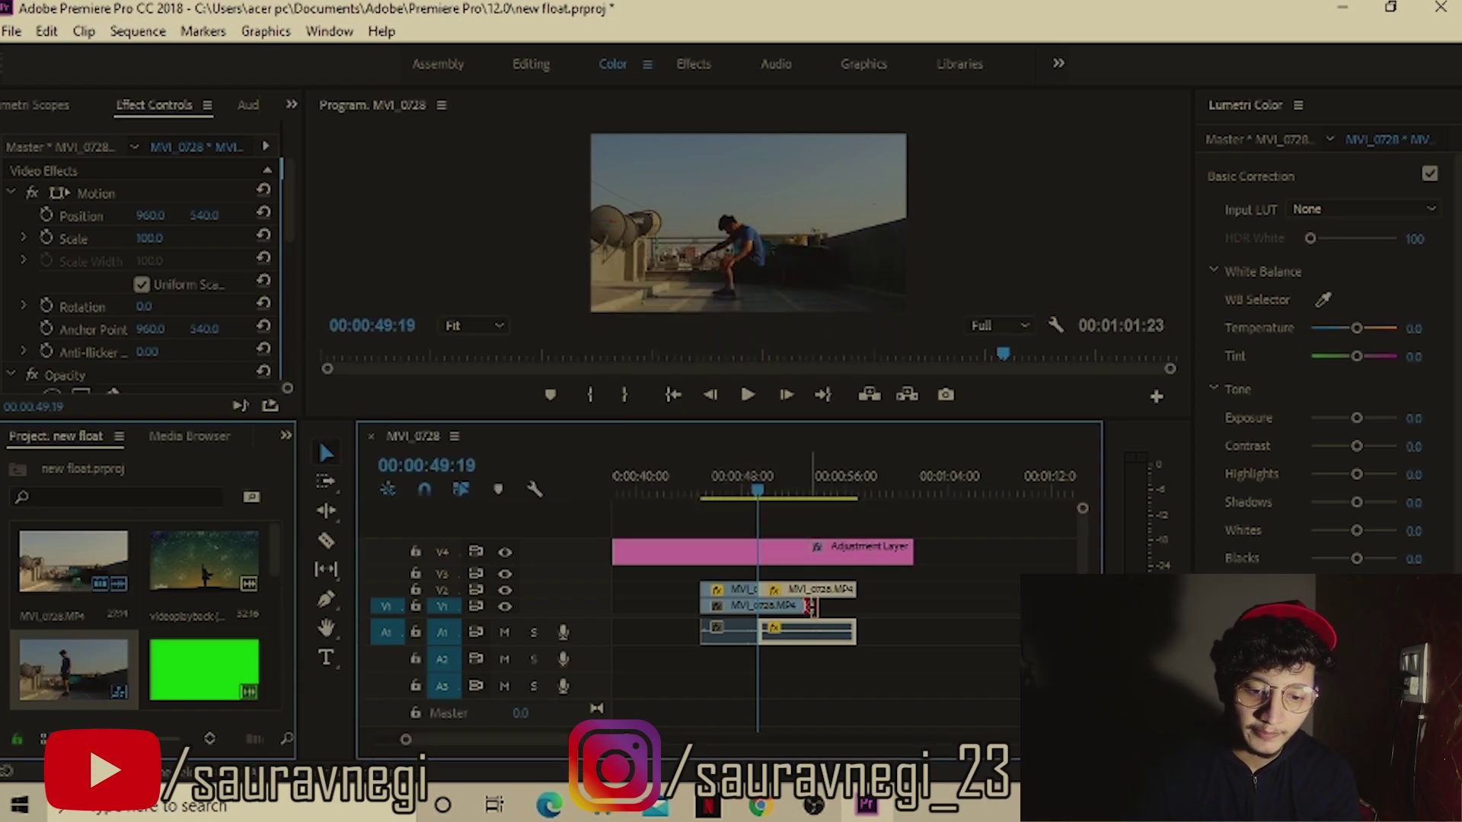
{"action": "left_click_drag", "start_coordinate": [812, 607], "coordinate": [855, 607]}
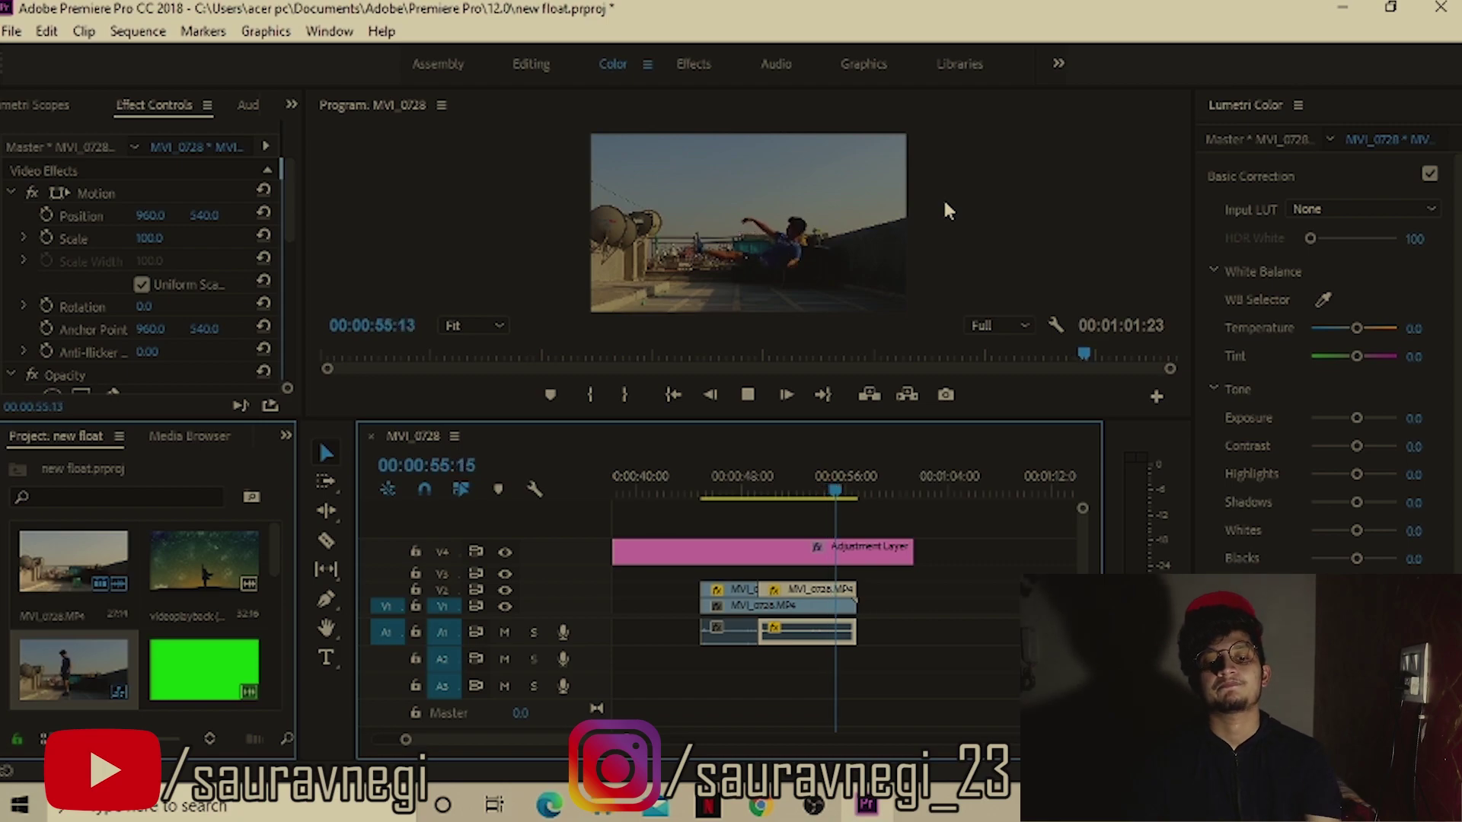
{"action": "key", "text": "space"}
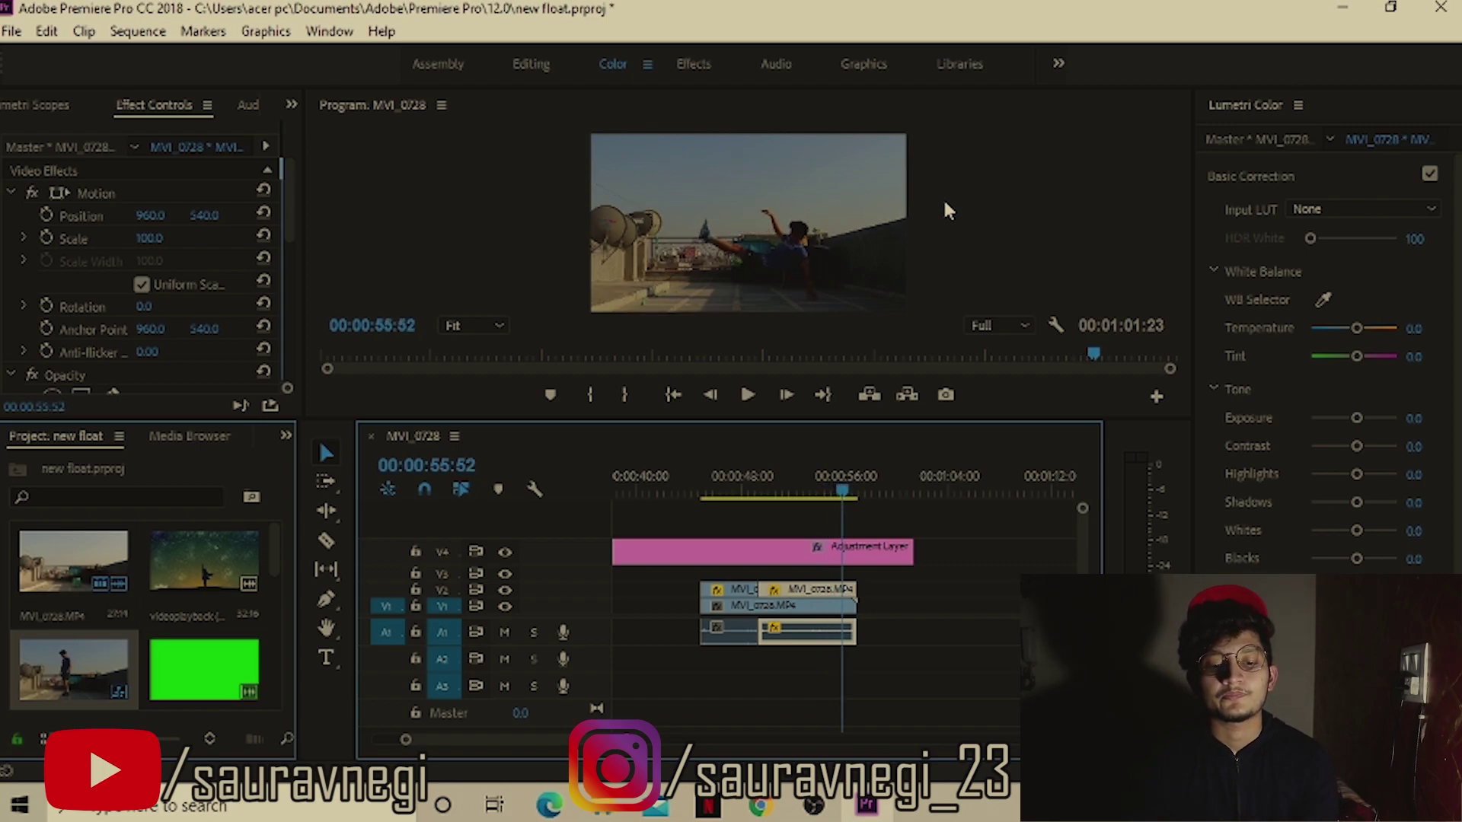